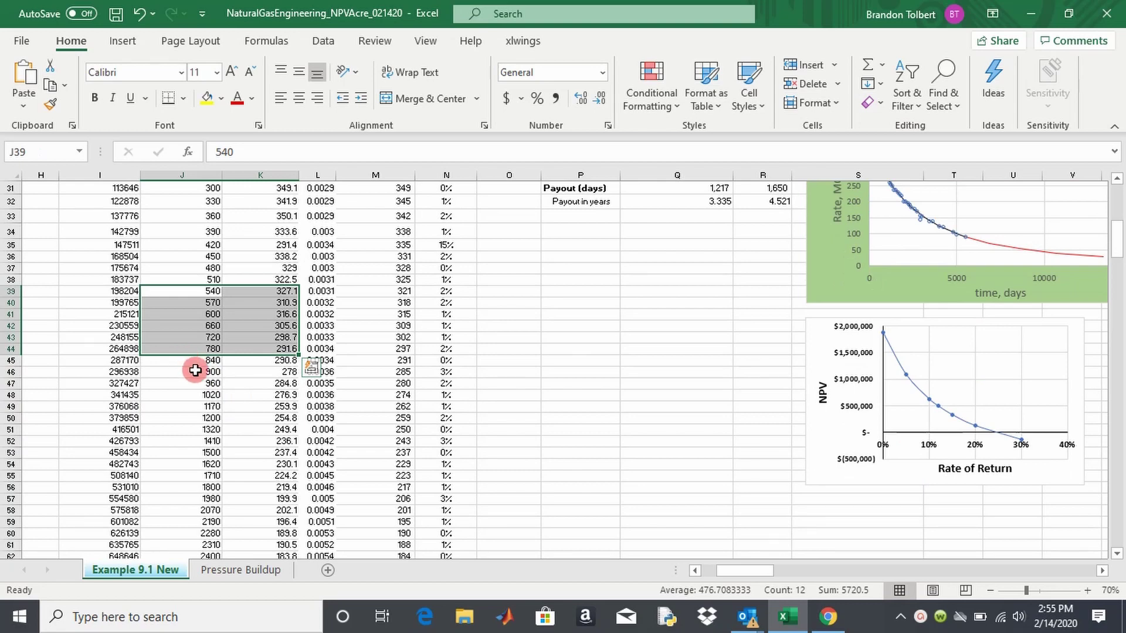
- Select a block of time and rate values in the rate-time table
scroll(196, 370, "down", 1)
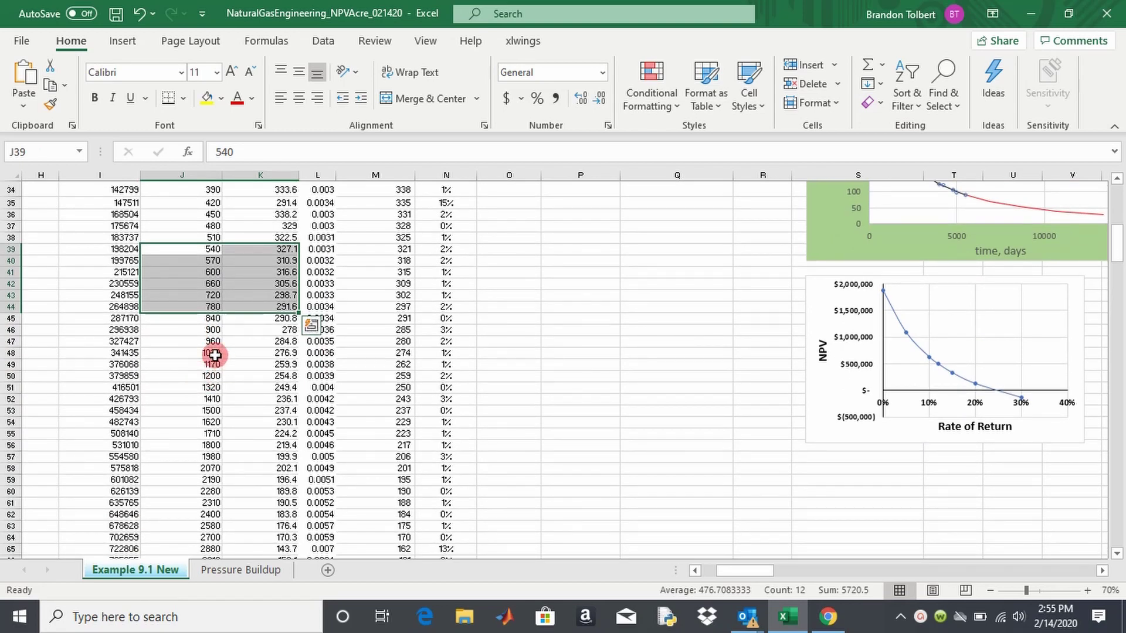
left_click_drag(214, 355, 255, 424)
scroll(254, 424, "up", 2)
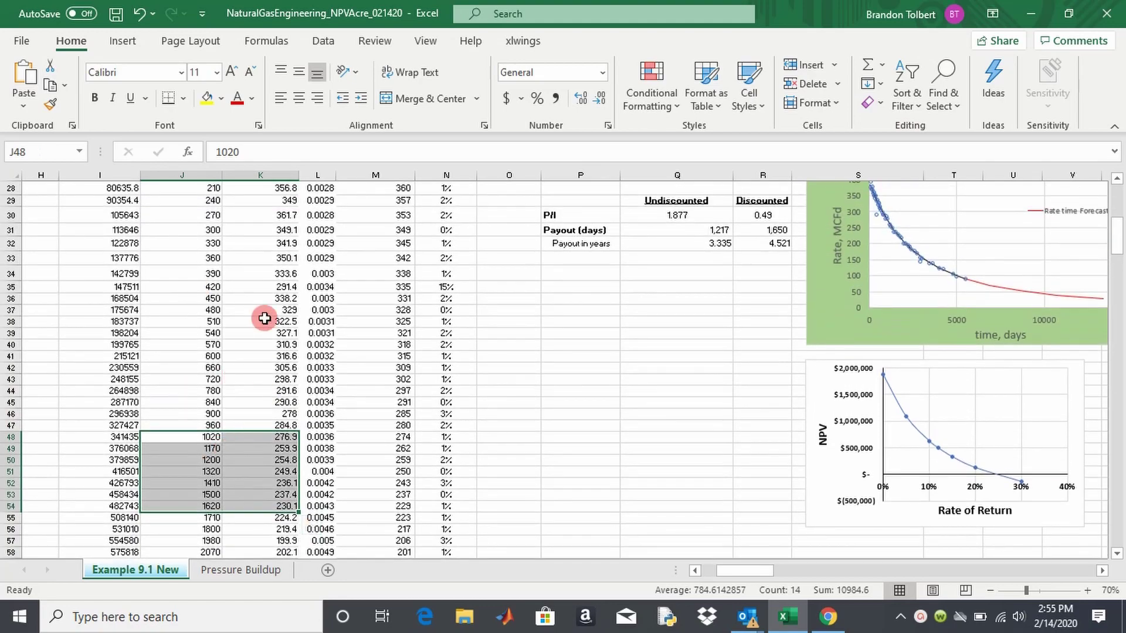
scroll(218, 397, "up", 6)
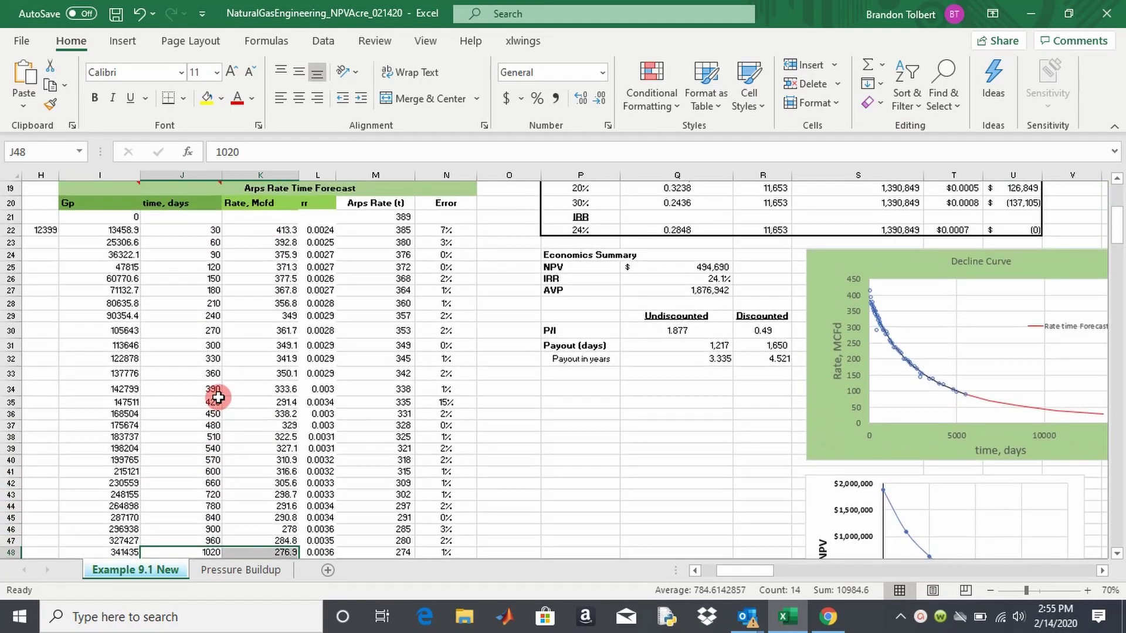
scroll(256, 360, "up", 3)
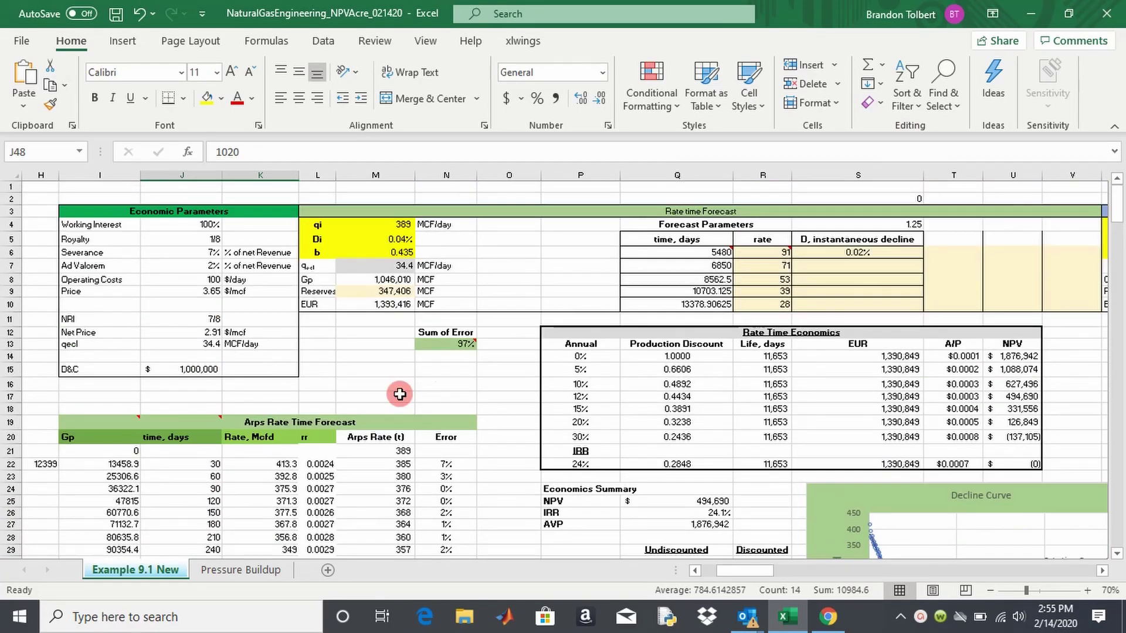
scroll(540, 354, "down", 2)
scroll(534, 384, "up", 2)
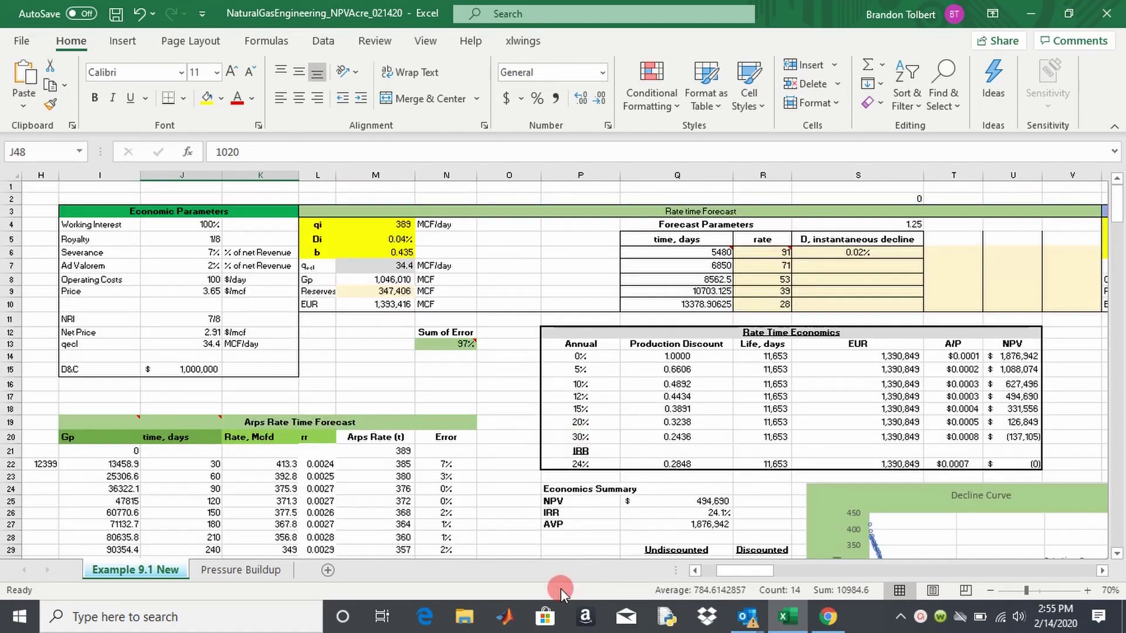
- Select the Rate Time Economics table and scroll right to the Radial Flow Interpretation section
left_click_drag(724, 573, 734, 578)
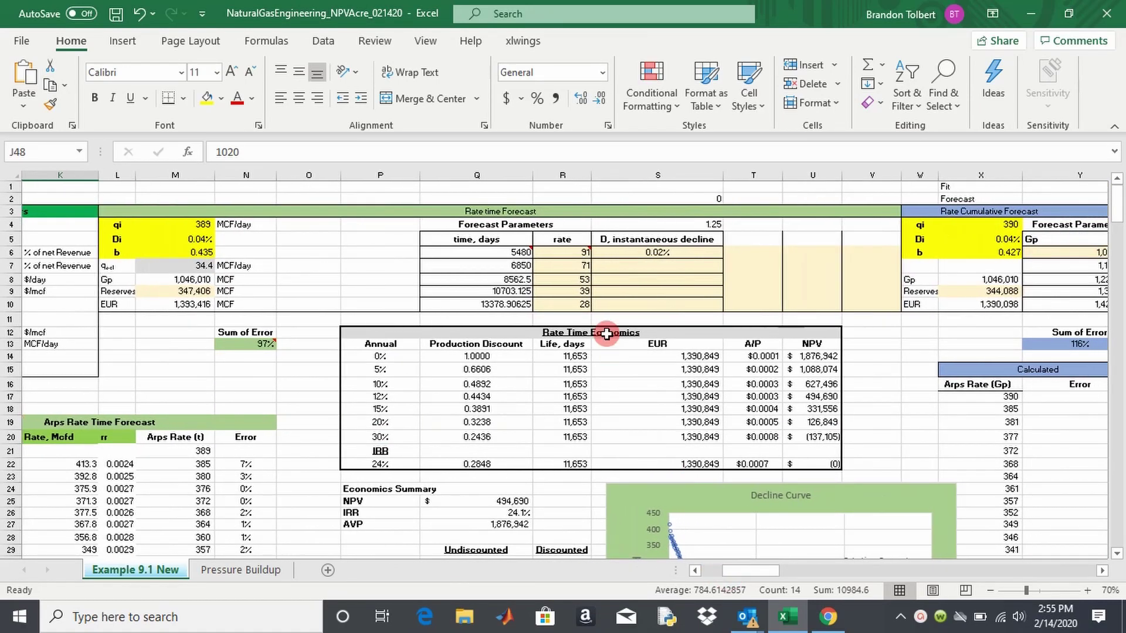
scroll(579, 301, "down", 2)
scroll(579, 300, "up", 2)
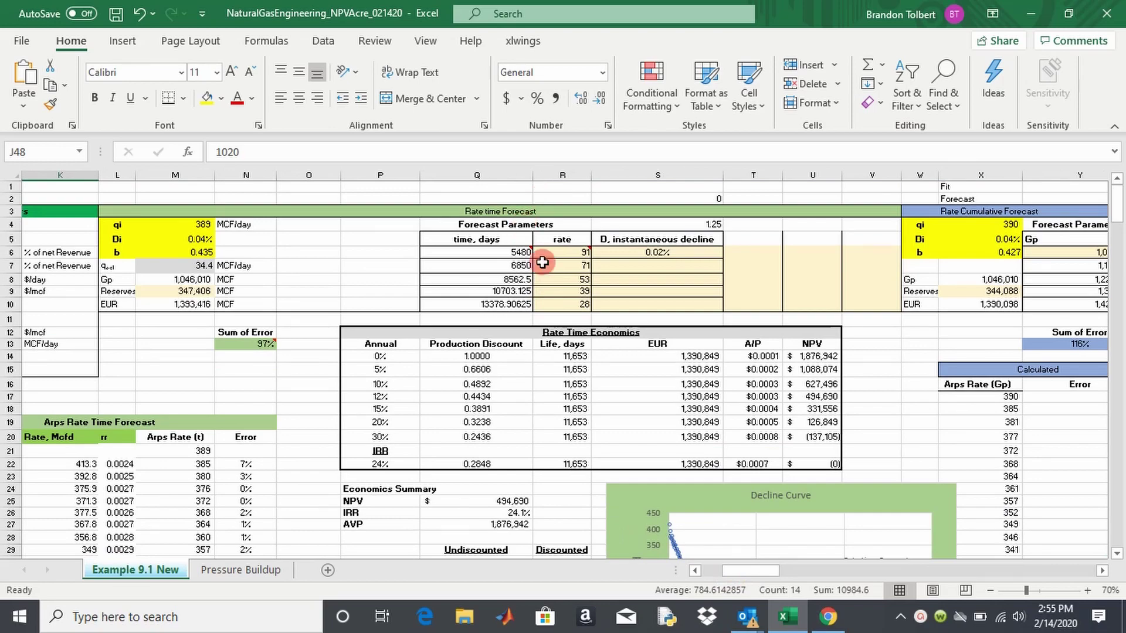
scroll(626, 421, "down", 2)
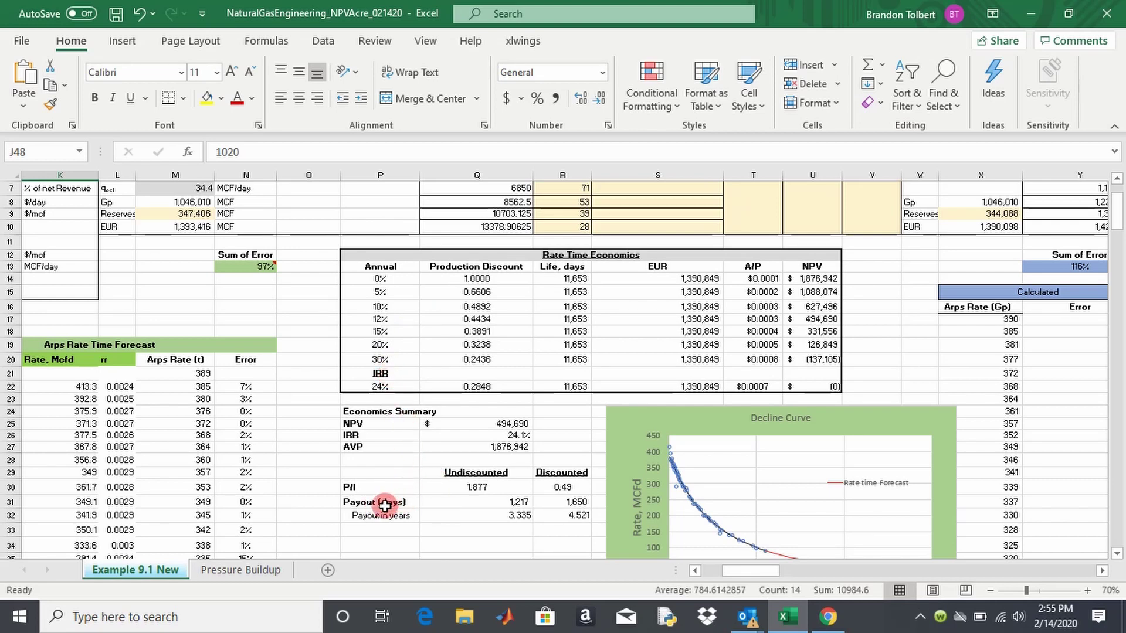
scroll(496, 467, "up", 2)
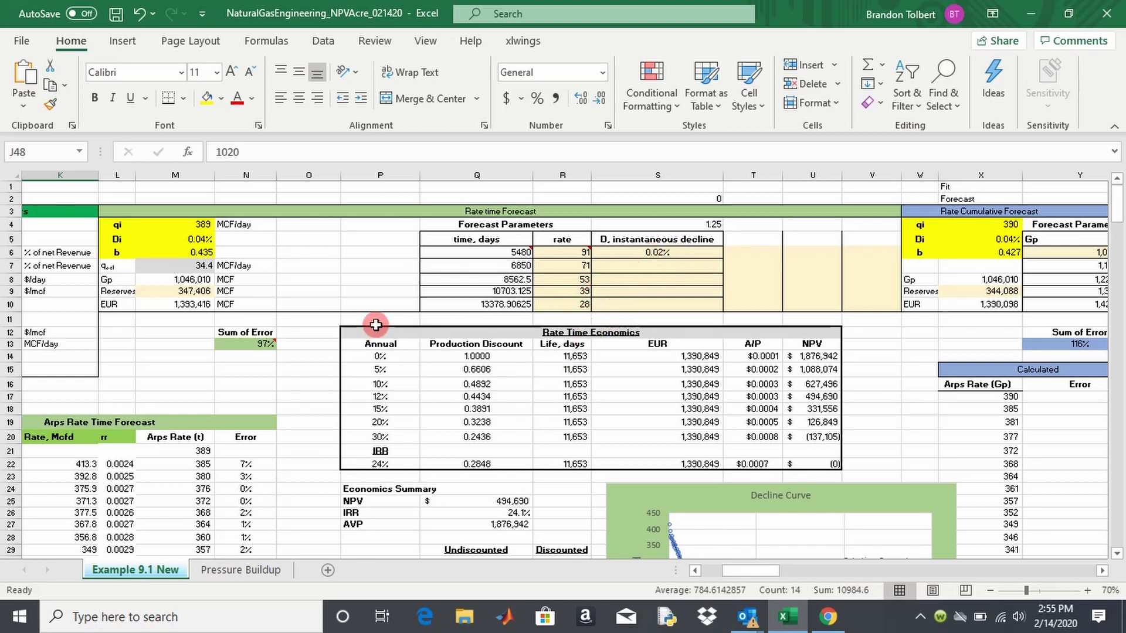
left_click_drag(373, 320, 469, 396)
left_click_drag(381, 332, 807, 465)
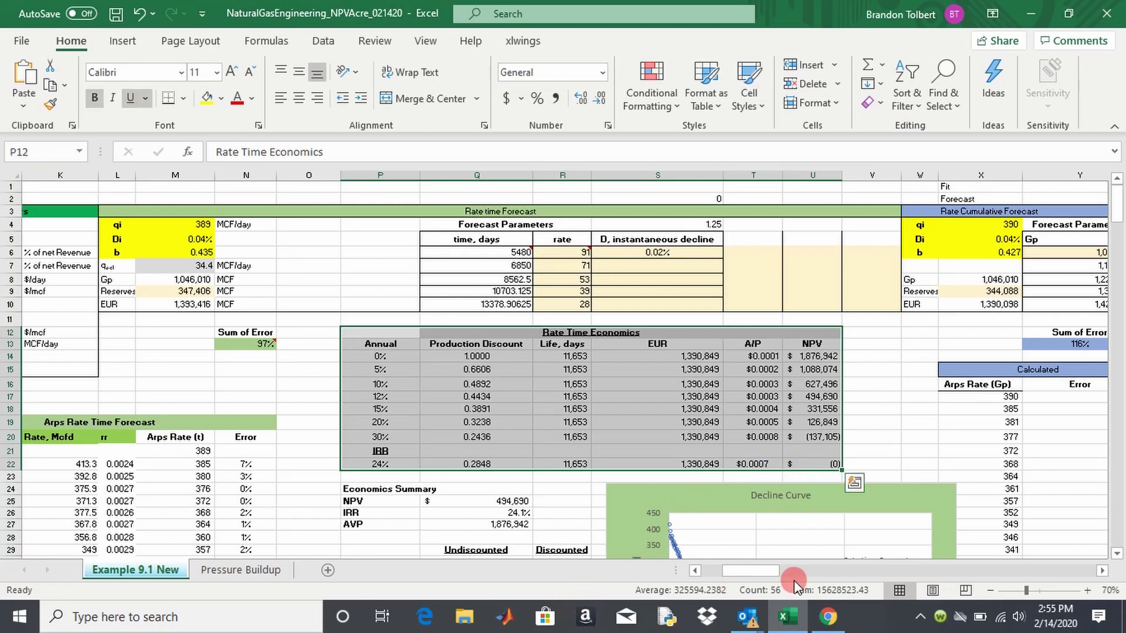
left_click_drag(734, 572, 772, 569)
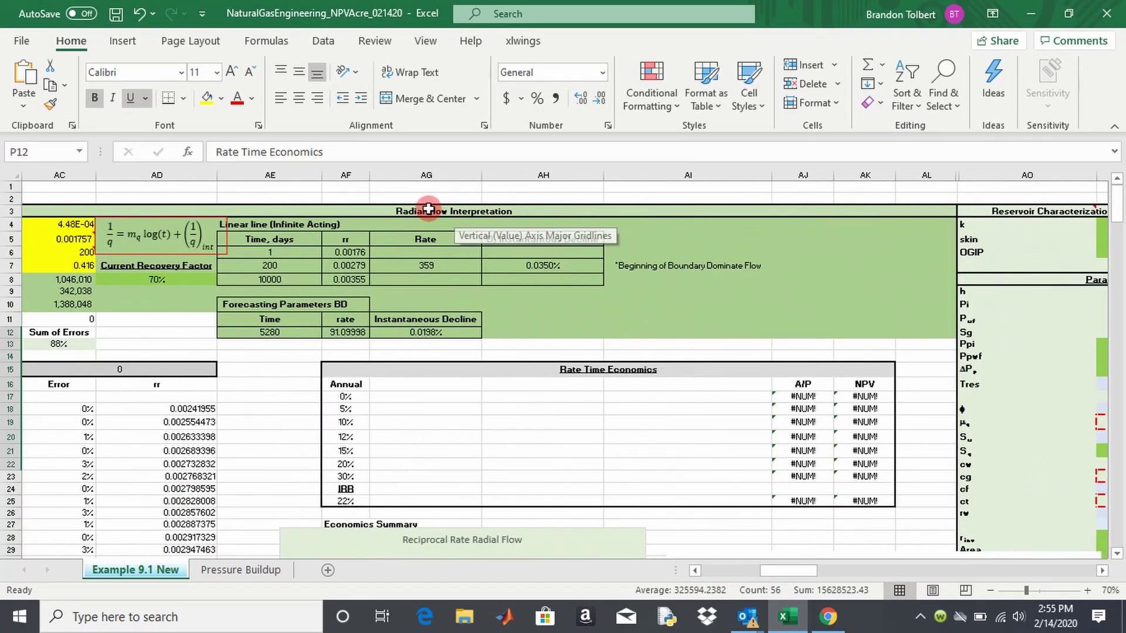
scroll(440, 297, "down", 4)
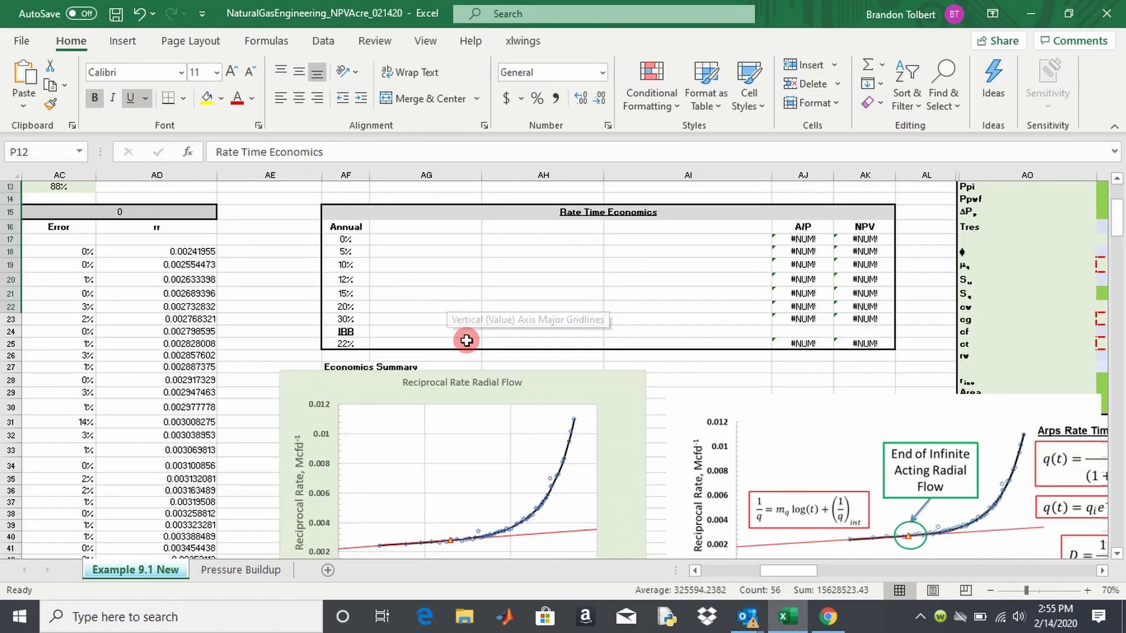
scroll(467, 340, "down", 1)
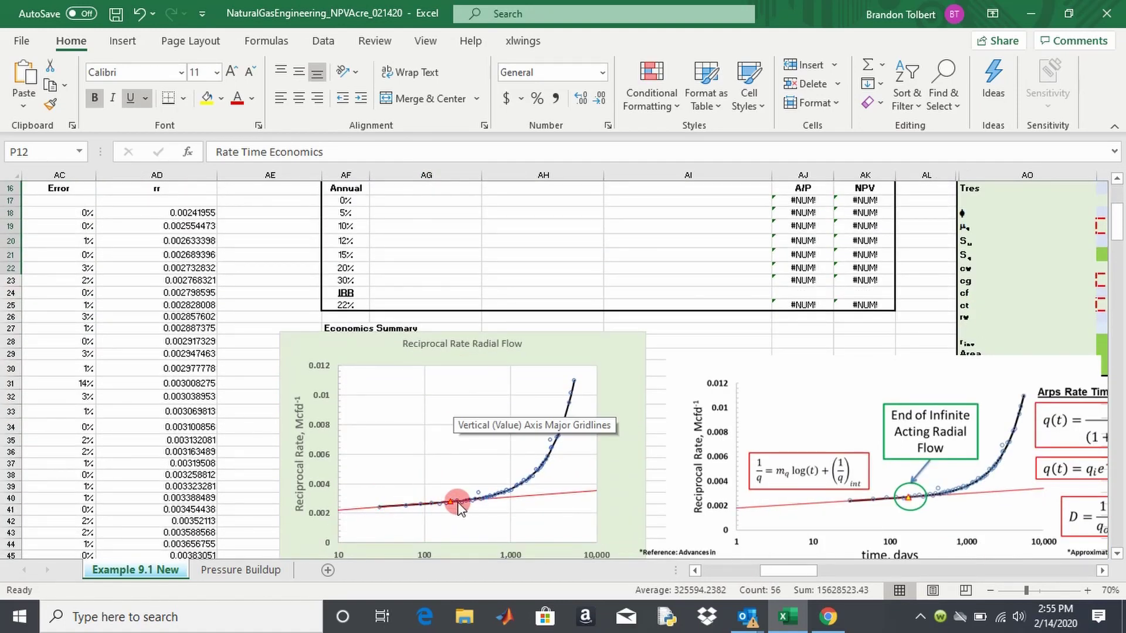
scroll(528, 481, "down", 1)
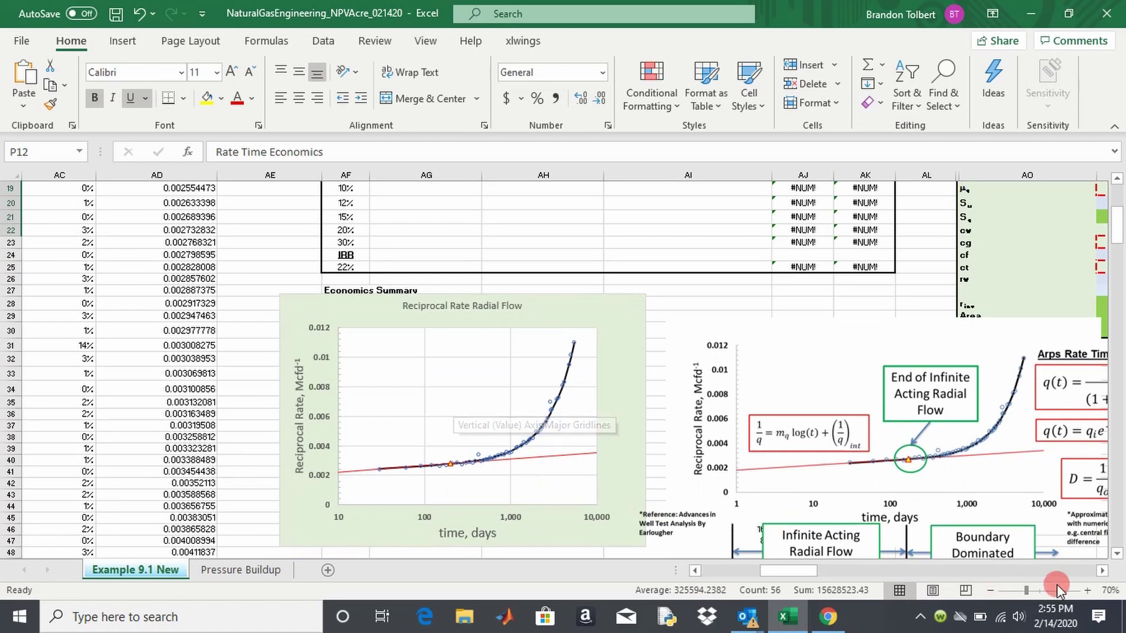
scroll(1101, 570, "right", 3)
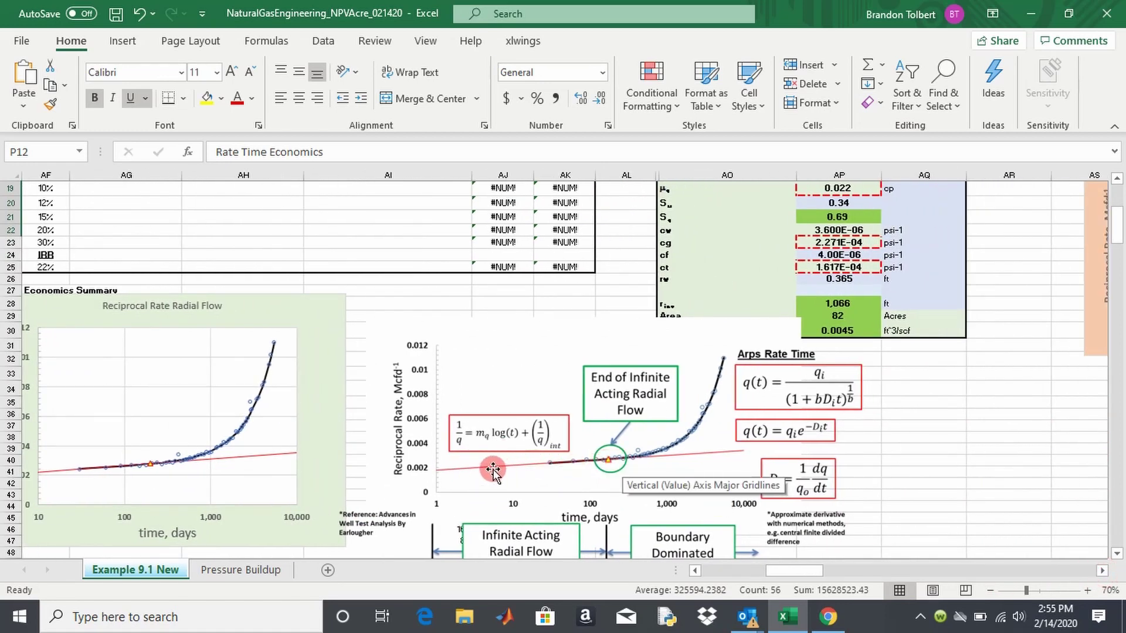
scroll(492, 472, "down", 1)
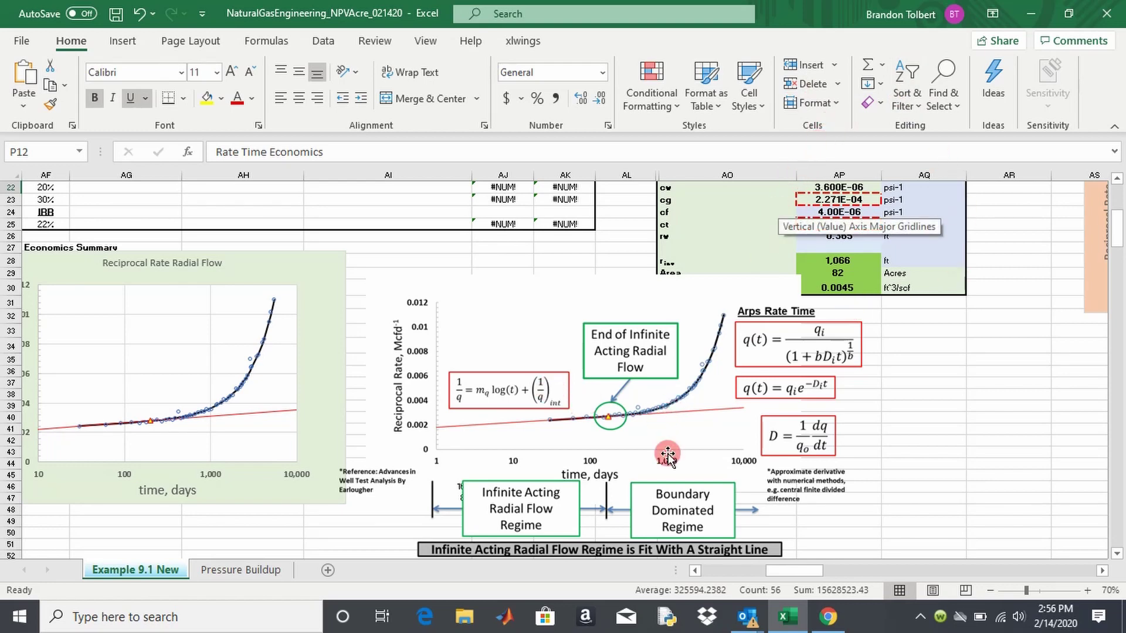
scroll(658, 452, "up", 5)
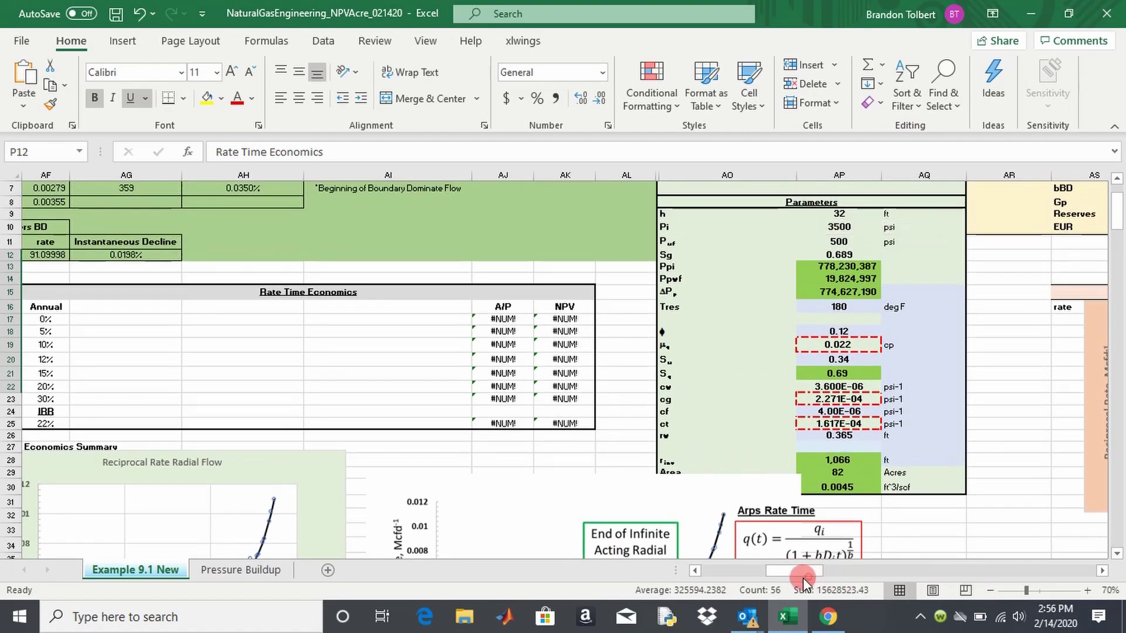
left_click_drag(804, 577, 795, 572)
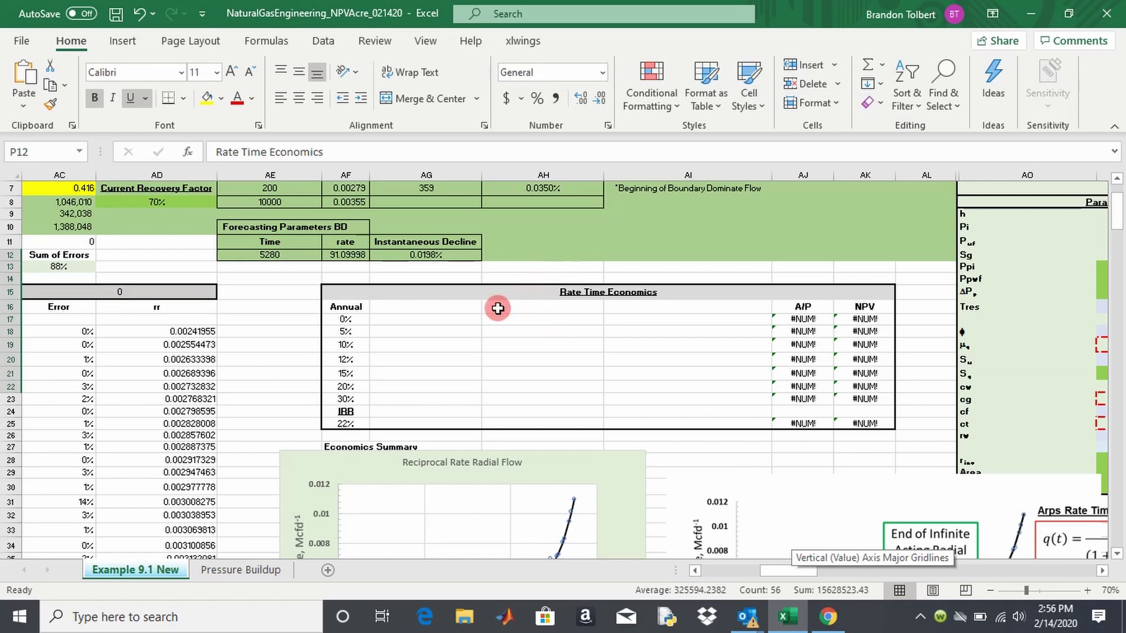
- Start an =EURDiscountFactorRadialFlow() formula in cell AG17 and open its Function Arguments
left_click(423, 320)
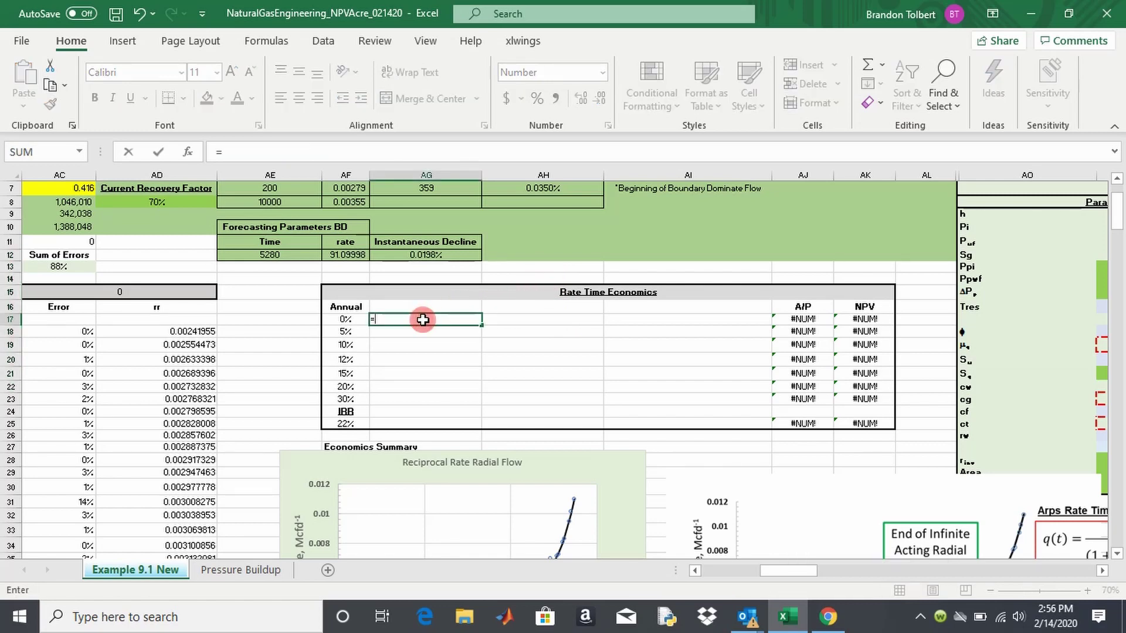
type("=EUR")
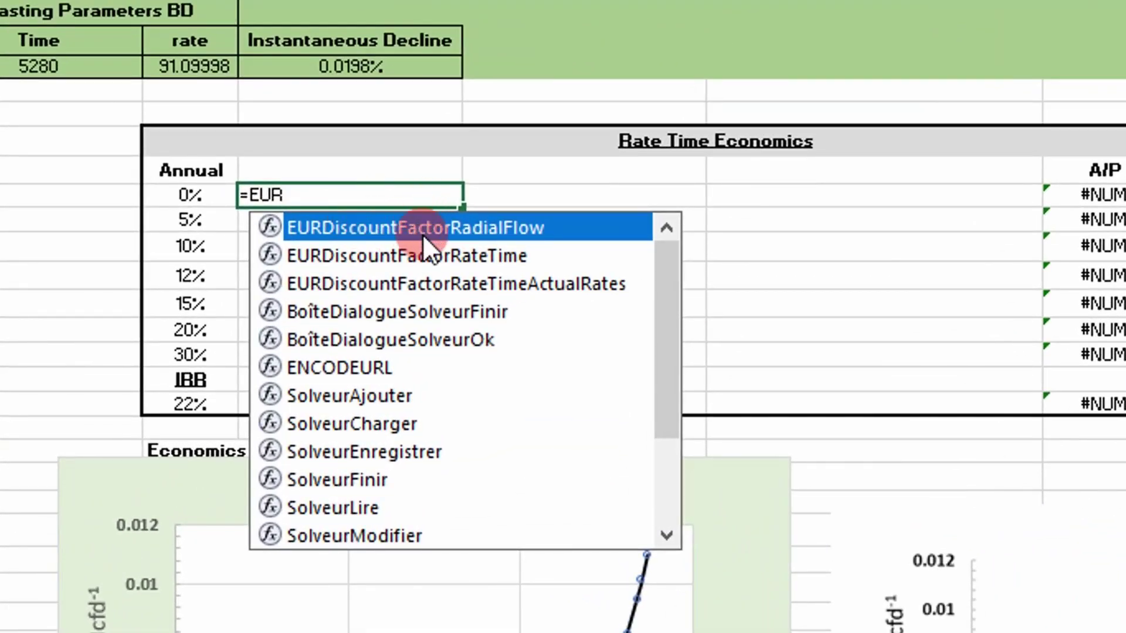
double_click(462, 237)
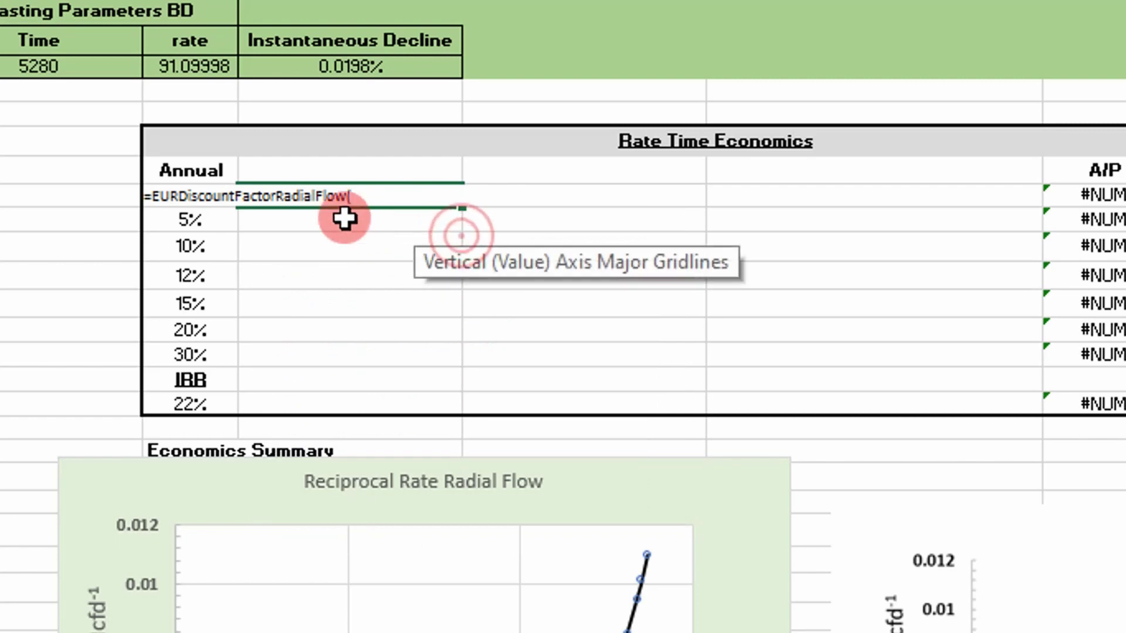
scroll(411, 214, "up", 1)
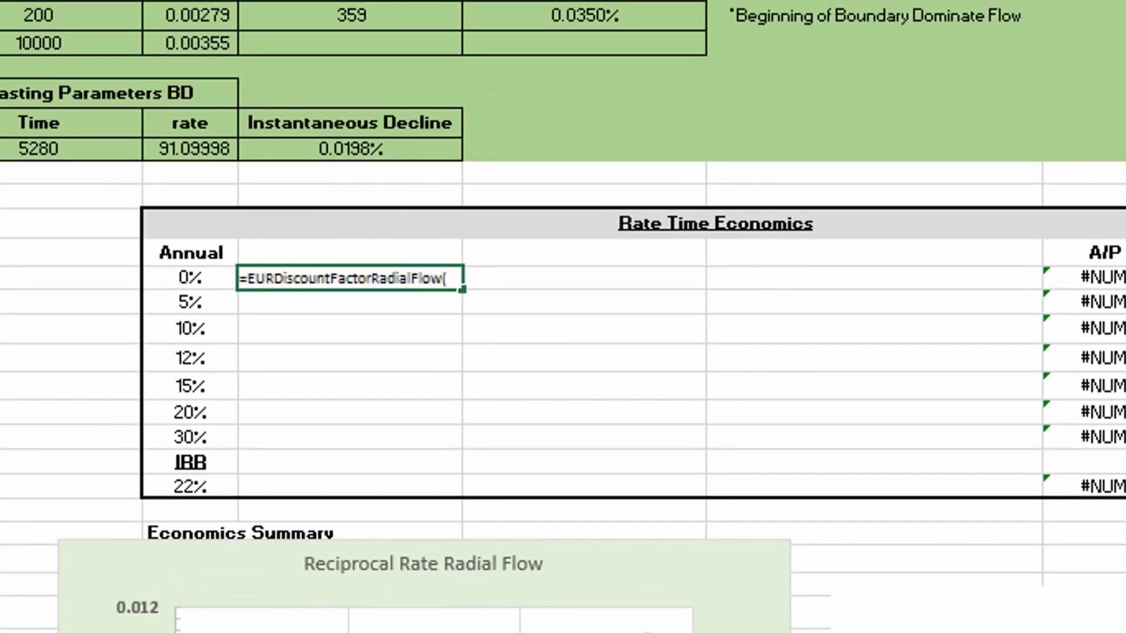
key("ctrl+a")
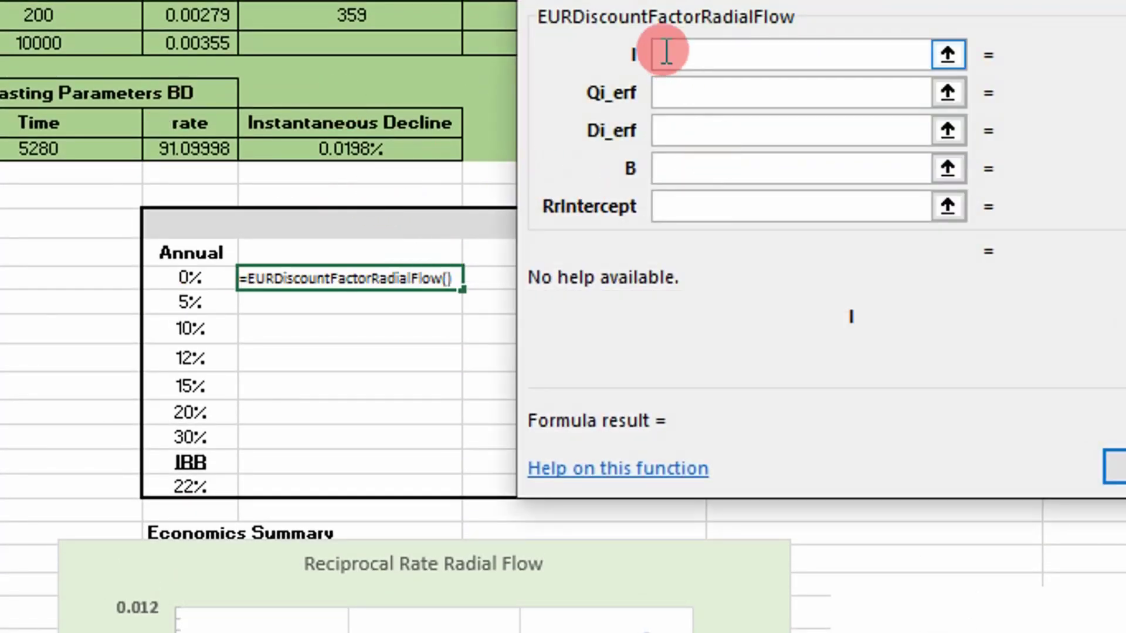
- Set argument I to AF17, move to Qi_erf, and shift the dialog off the table
left_click(206, 279)
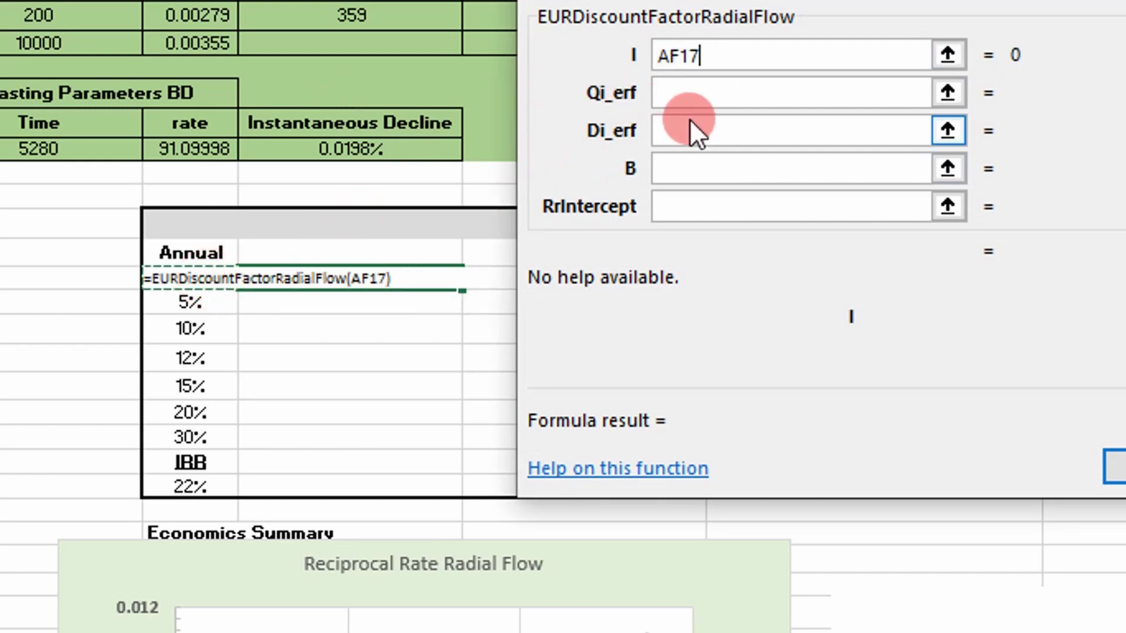
left_click(745, 96)
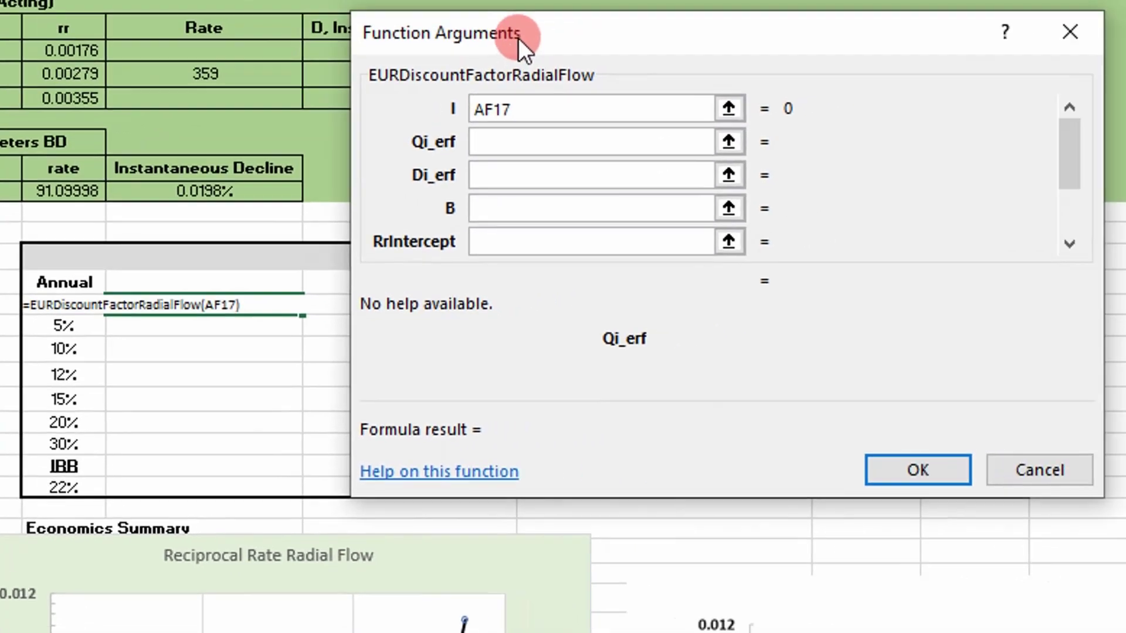
left_click_drag(518, 38, 544, 202)
scroll(604, 271, "down", 2)
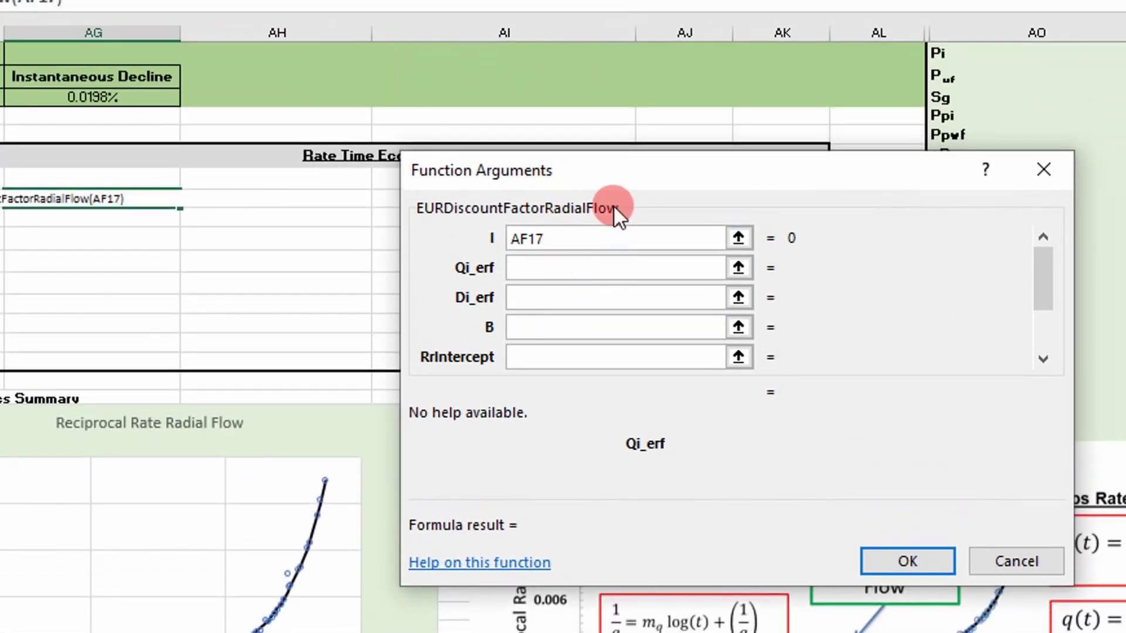
left_click_drag(597, 167, 0, 130)
scroll(759, 460, "down", 3)
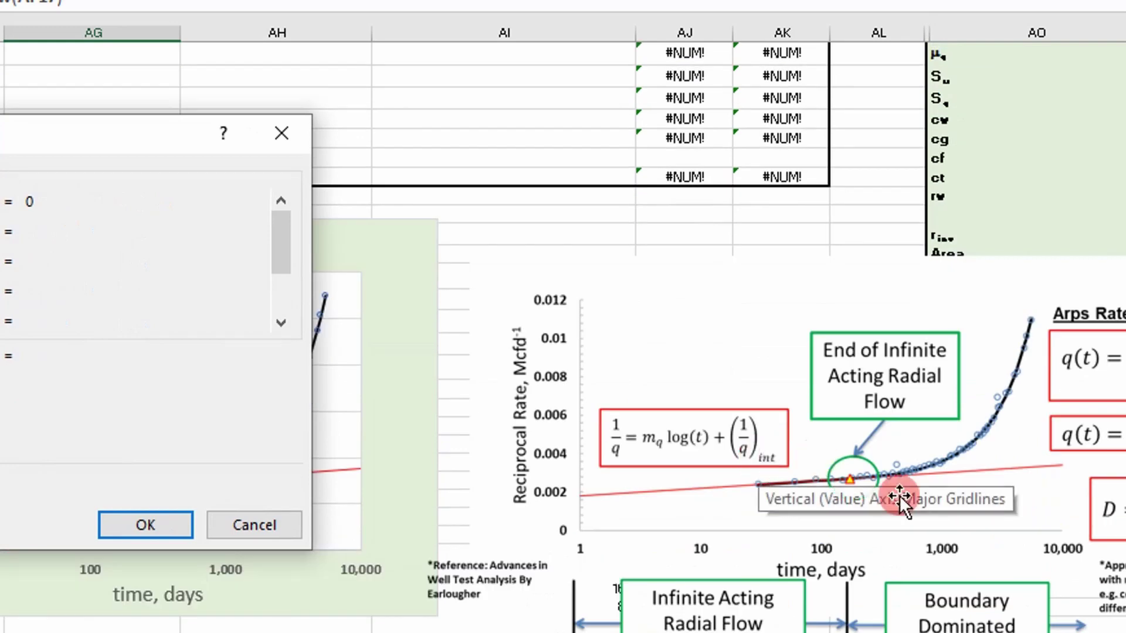
scroll(762, 493, "right", 3)
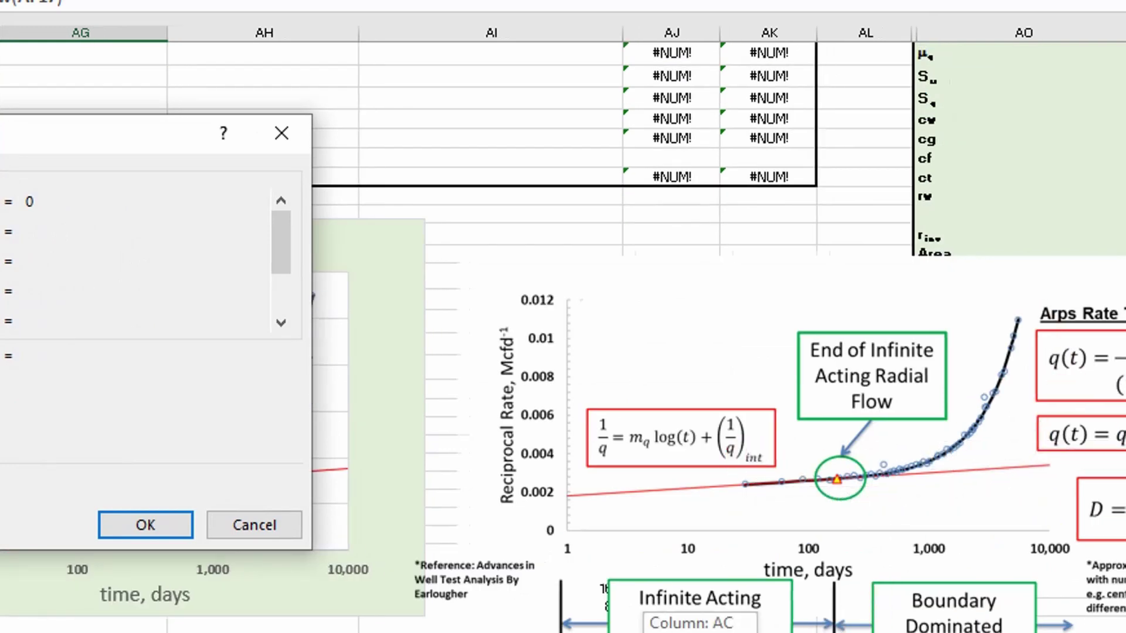
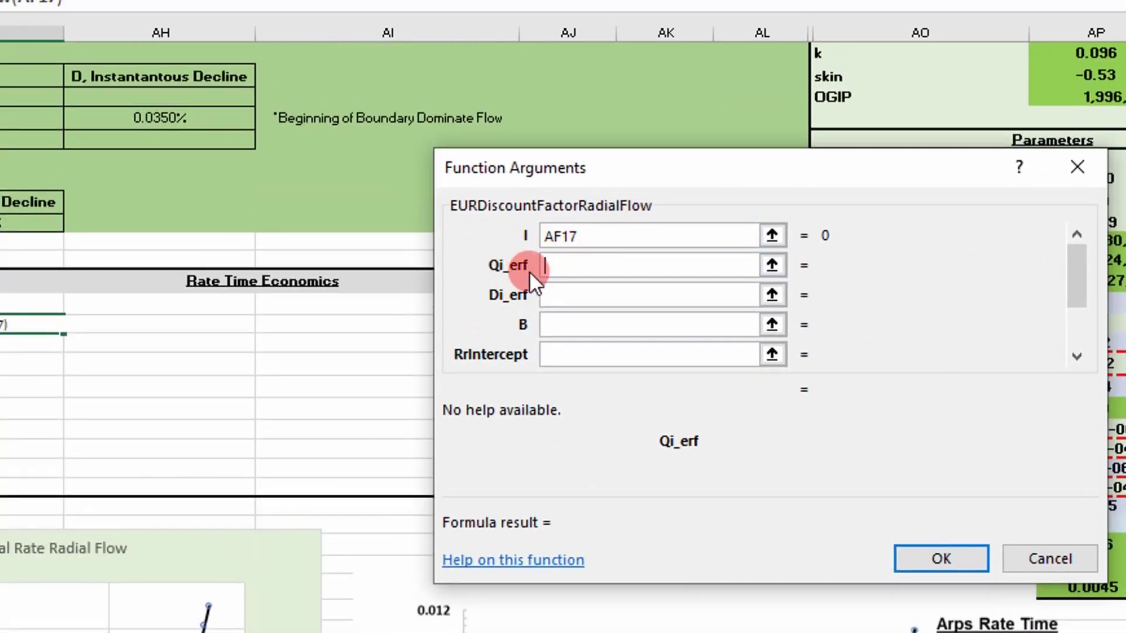
- Uncover the decline and parameter tables and point Qi_erf at the rate 359 in AG7
scroll(553, 274, "down", 3)
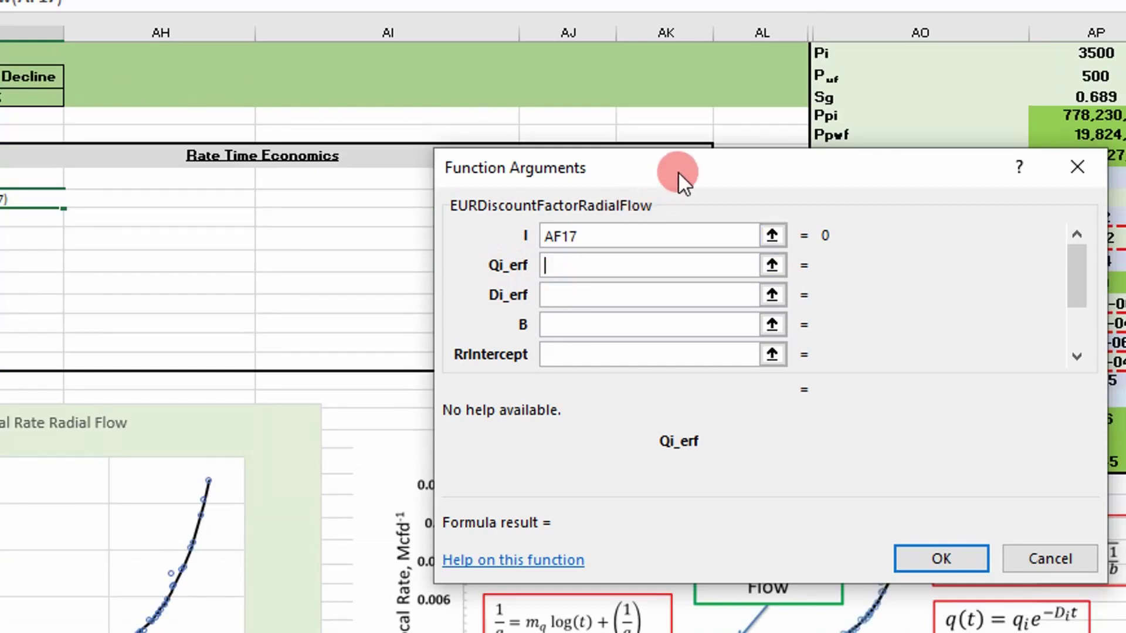
left_click_drag(679, 182, 3, 117)
scroll(742, 342, "down", 1)
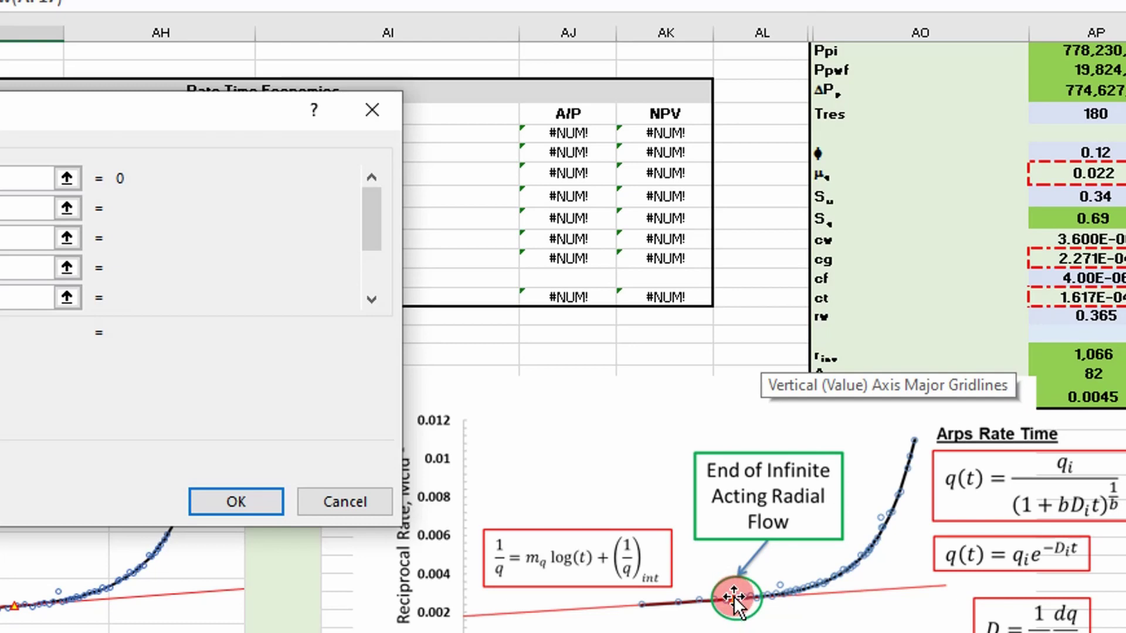
scroll(628, 357, "up", 4)
left_click_drag(176, 135, 855, 145)
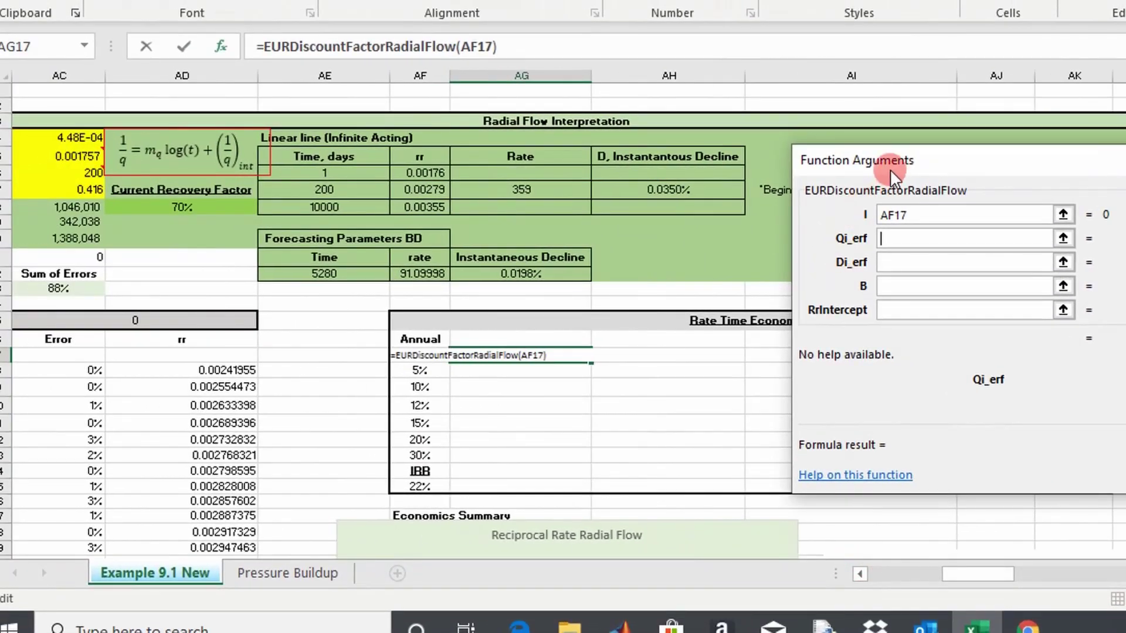
left_click_drag(889, 169, 909, 207)
left_click(962, 576)
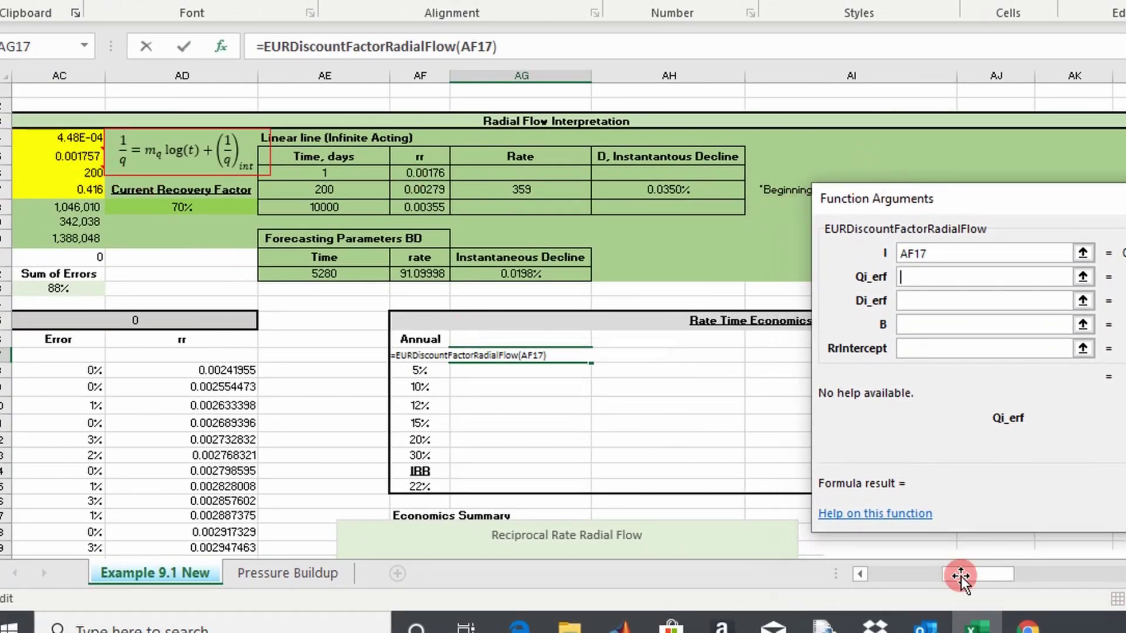
left_click(859, 576)
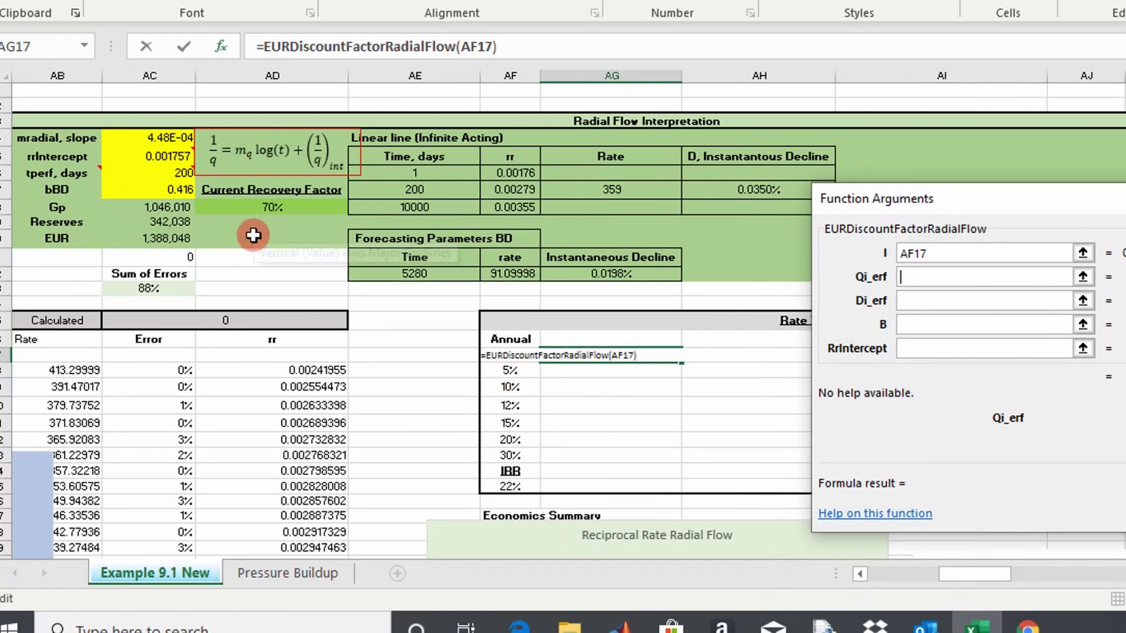
left_click(186, 178)
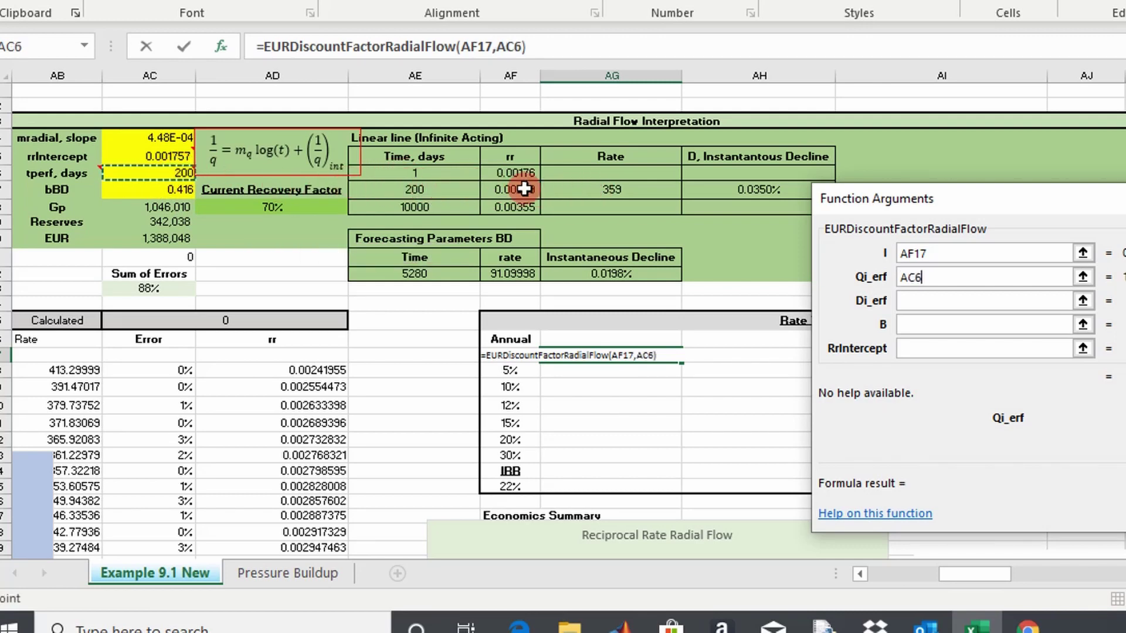
left_click(594, 191)
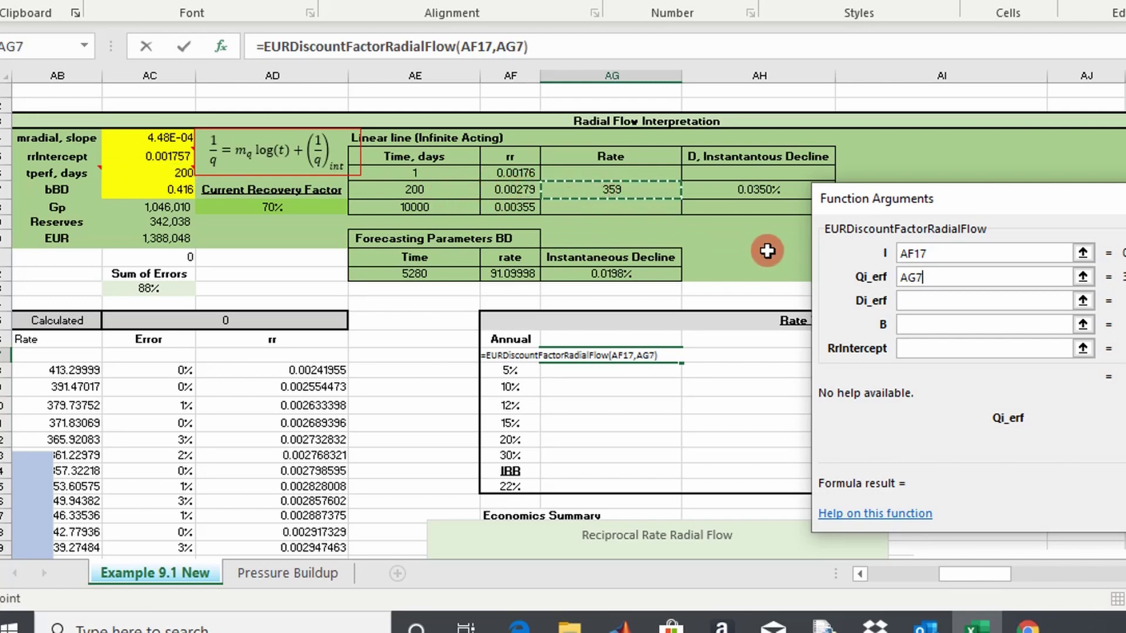
- Set Di_erf to the decline in AH7, making both references absolute ($AH$7, $AG$7)
left_click(871, 283)
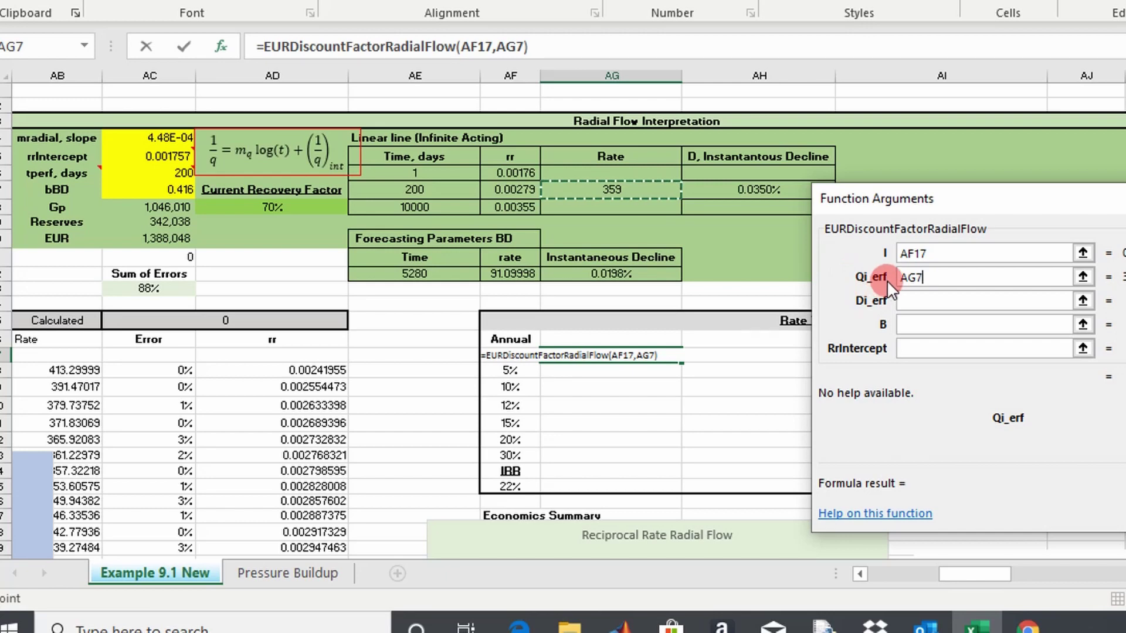
left_click(916, 303)
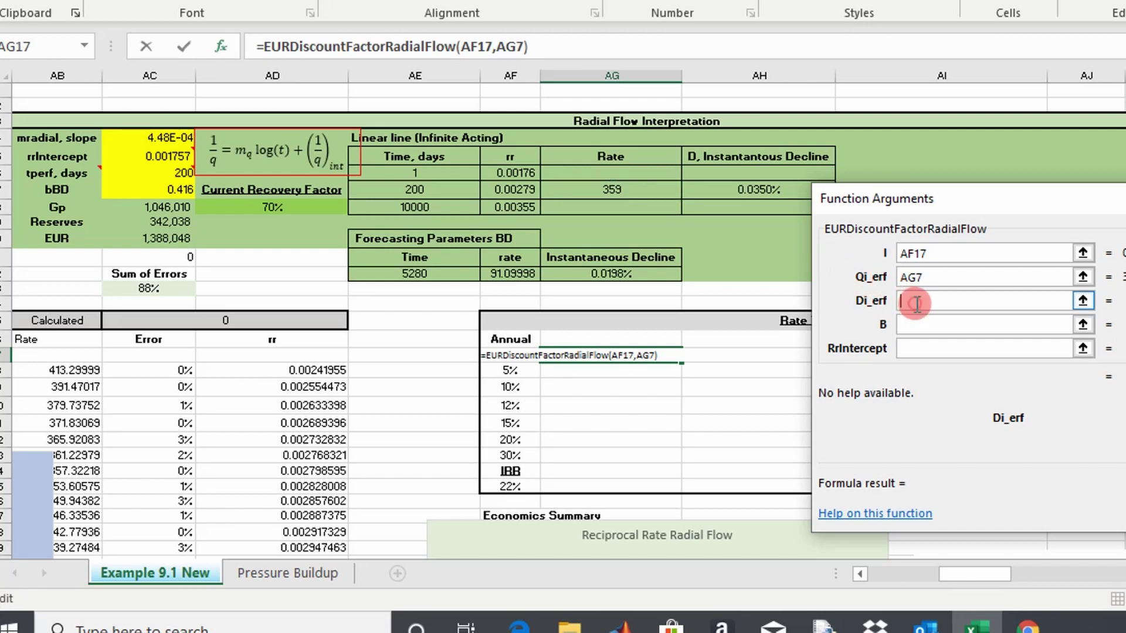
left_click(719, 197)
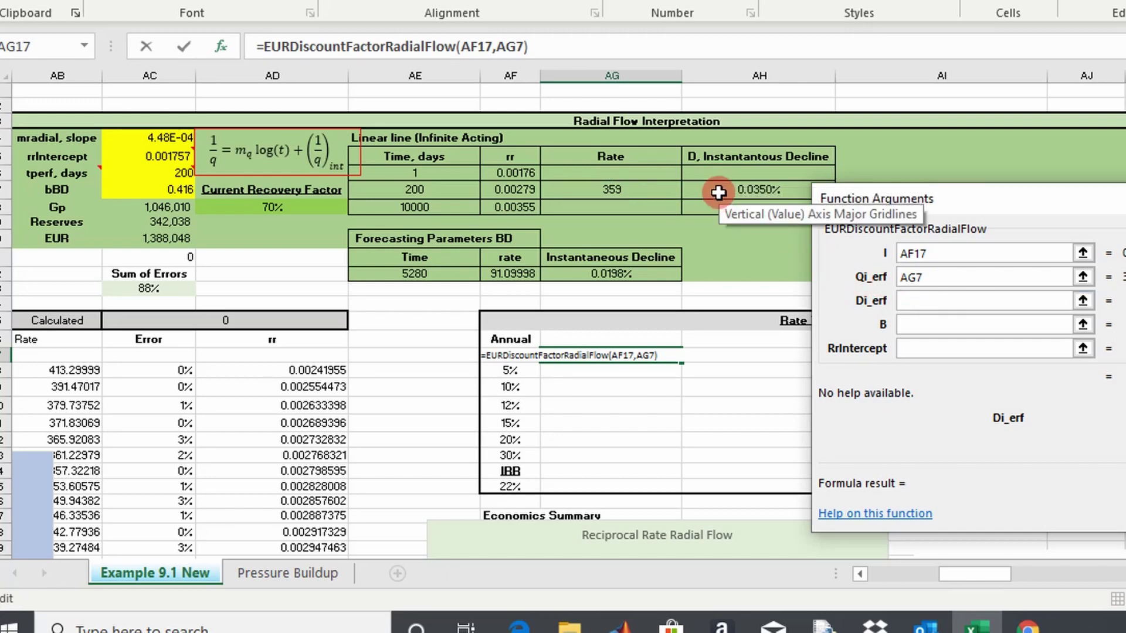
left_click(721, 188)
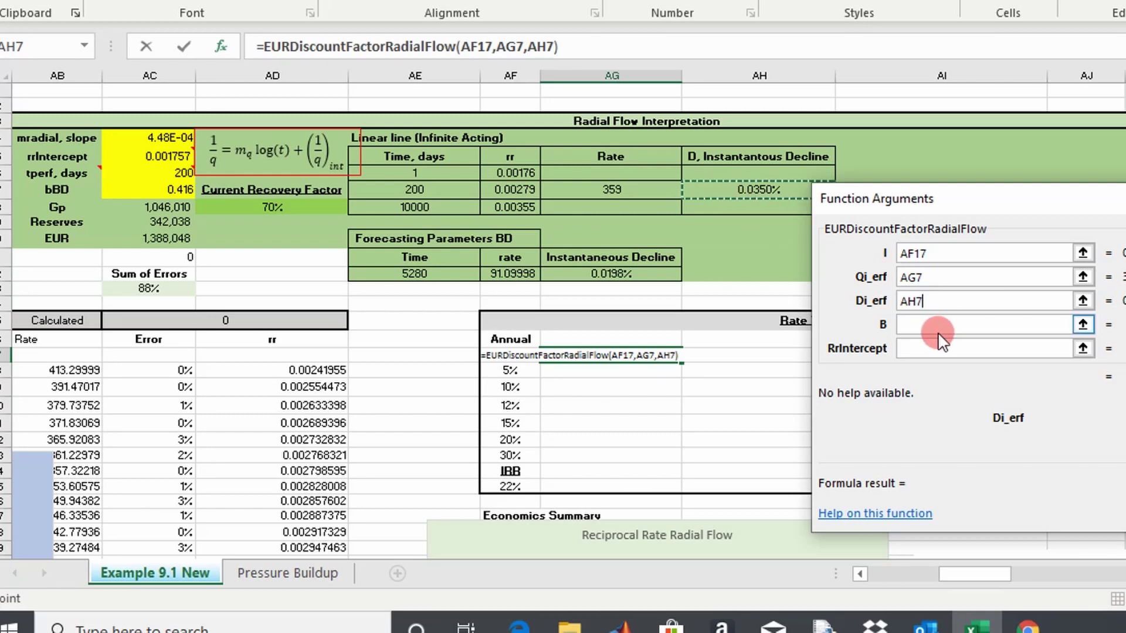
key("F4")
left_click(910, 277)
key("F4")
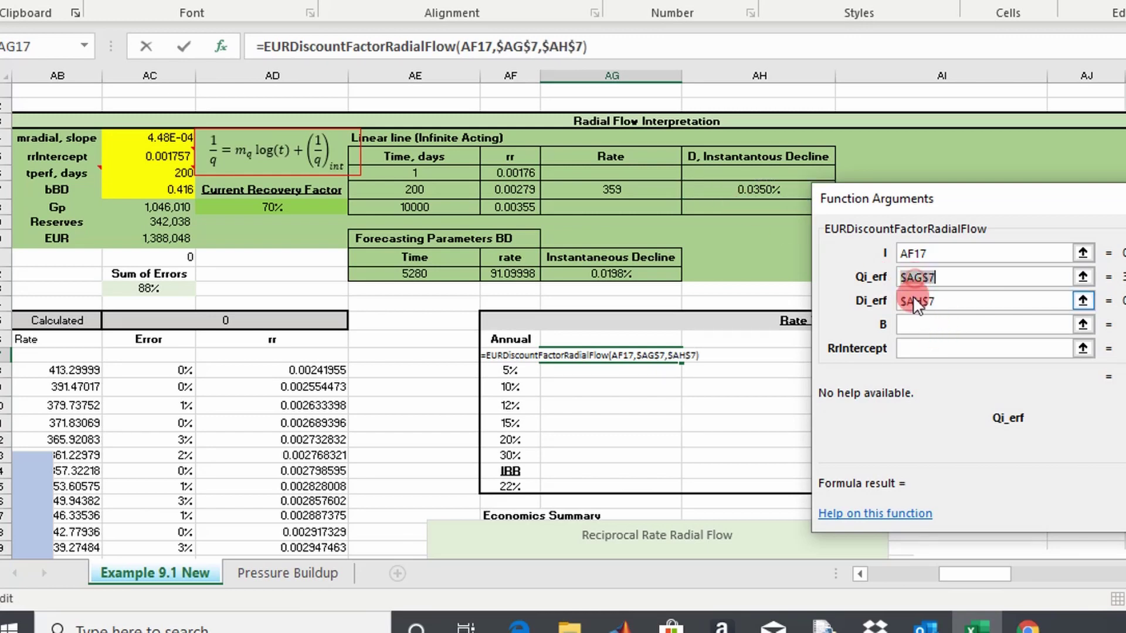
- Set B to the absolute bBD cell $AC$7 (0.416) and review the filled arguments
left_click(912, 328)
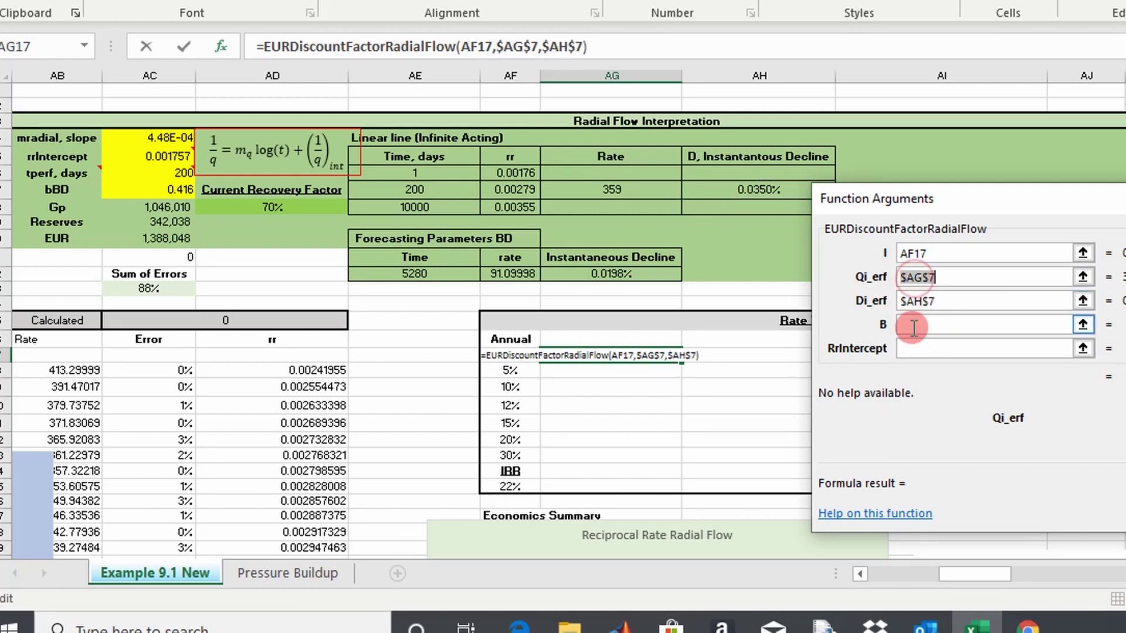
left_click(161, 187)
key("F4")
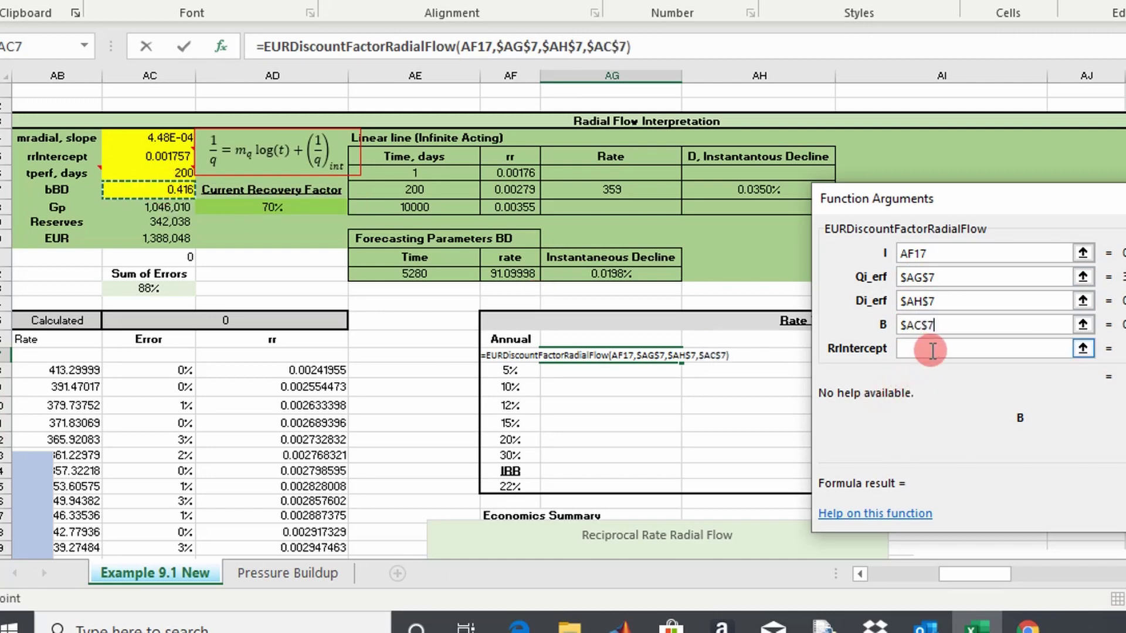
left_click(932, 350)
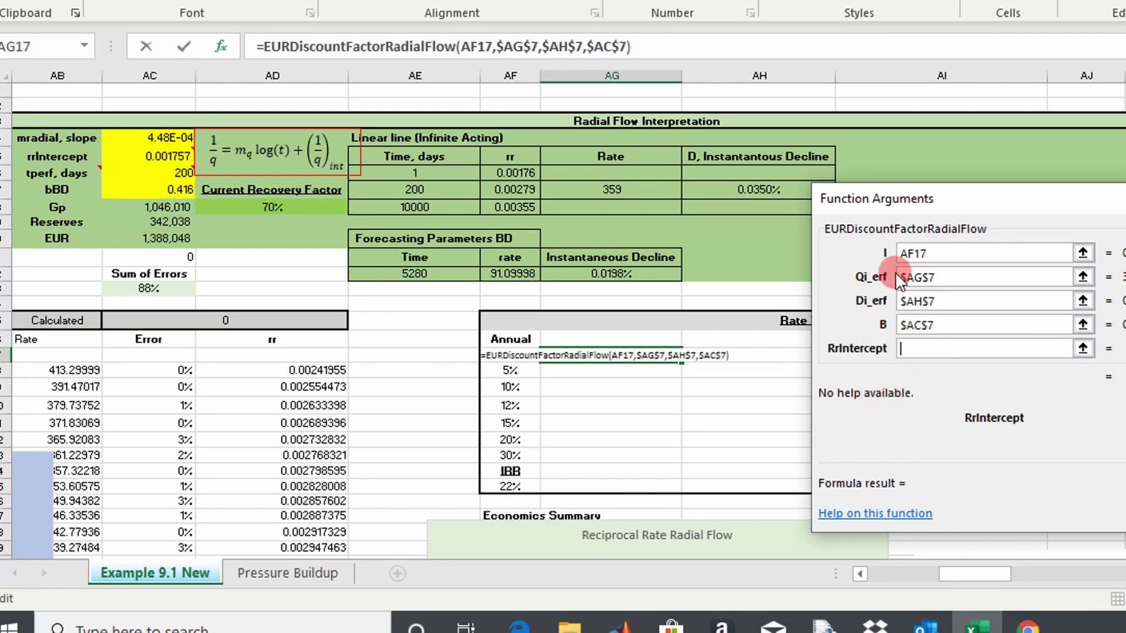
left_click(919, 275)
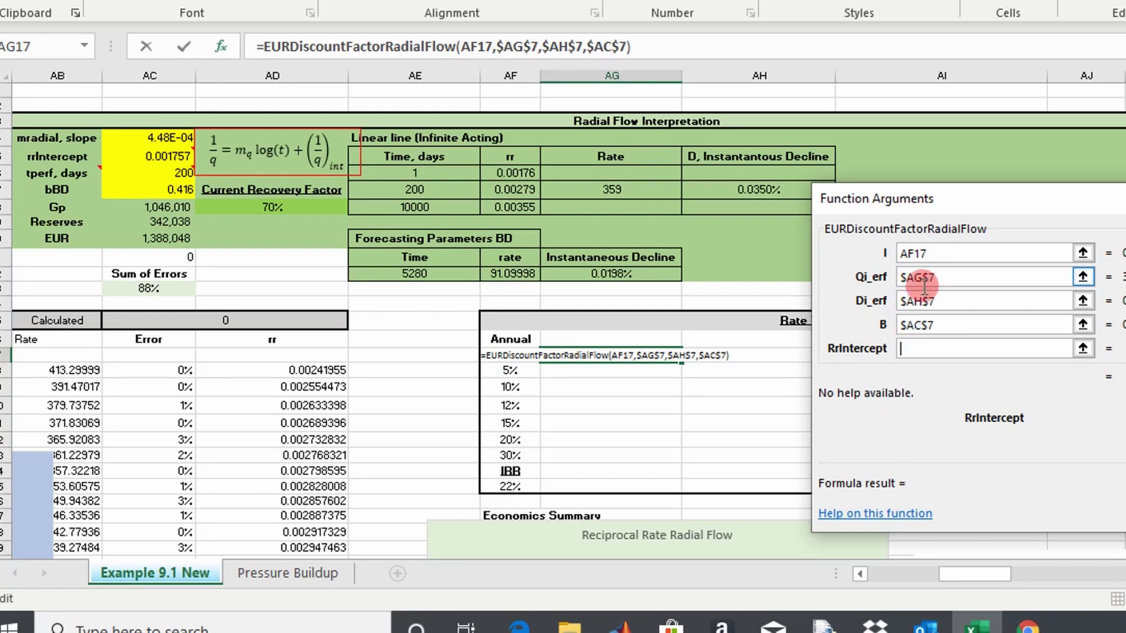
left_click(919, 299)
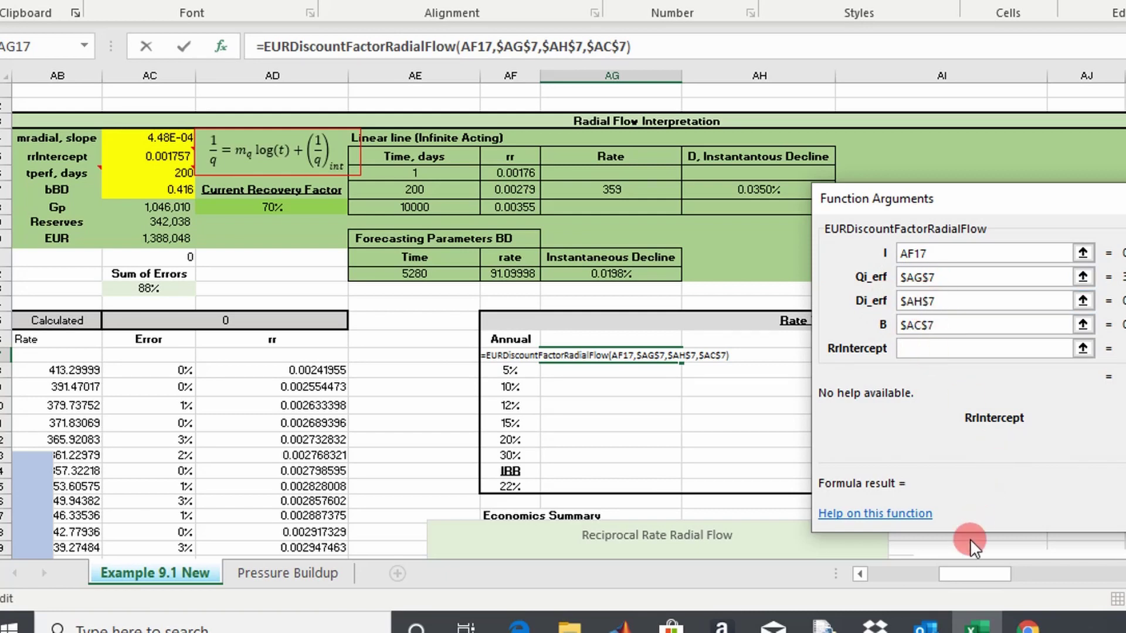
left_click_drag(962, 572, 959, 576)
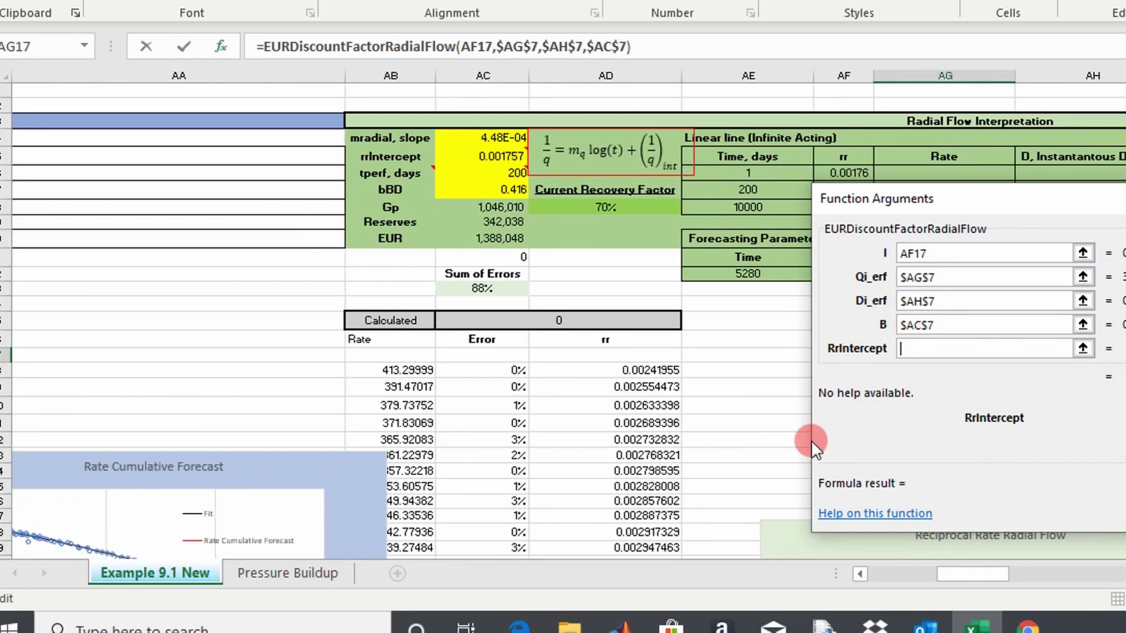
left_click(938, 355)
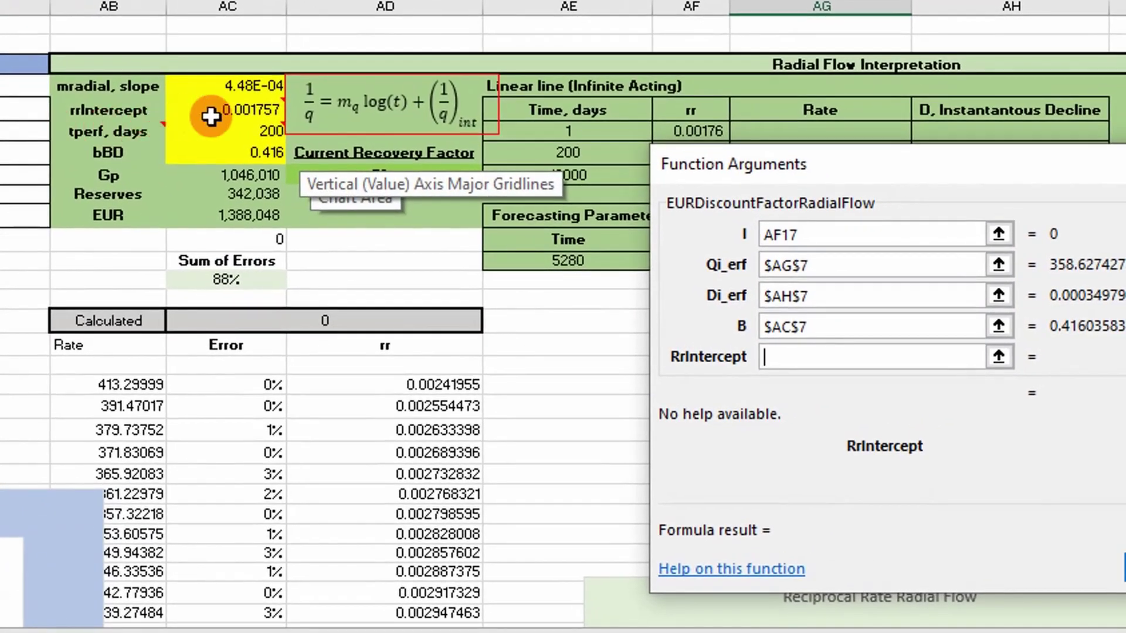
- Fill RrIntercept with $AC$5 and Mradial with $AC$4 as absolute references
left_click(210, 116)
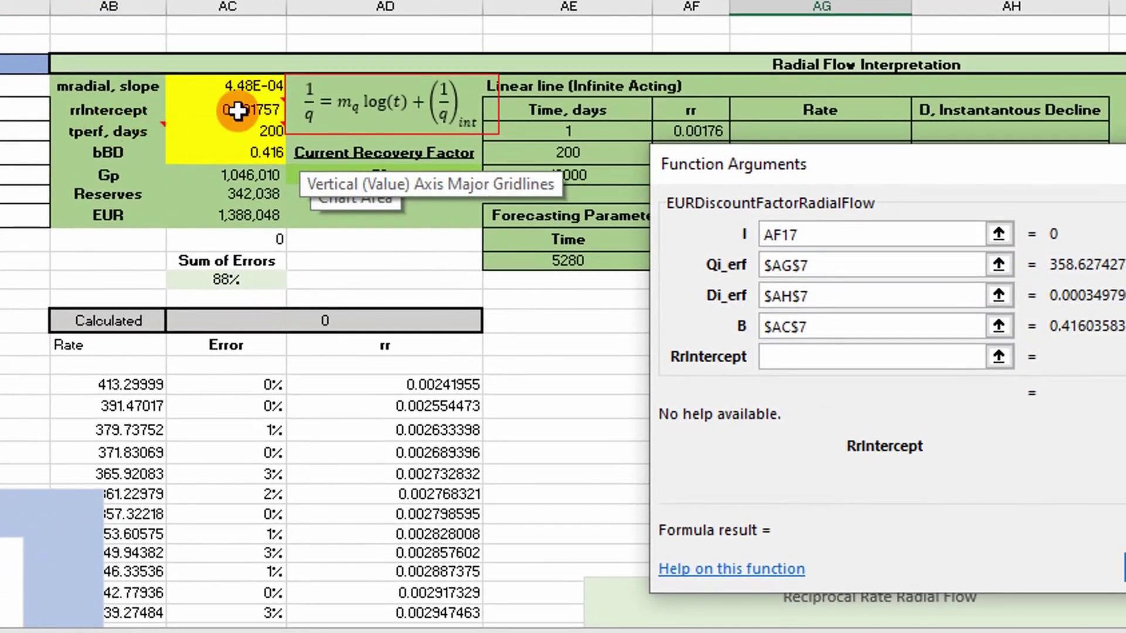
left_click(802, 348)
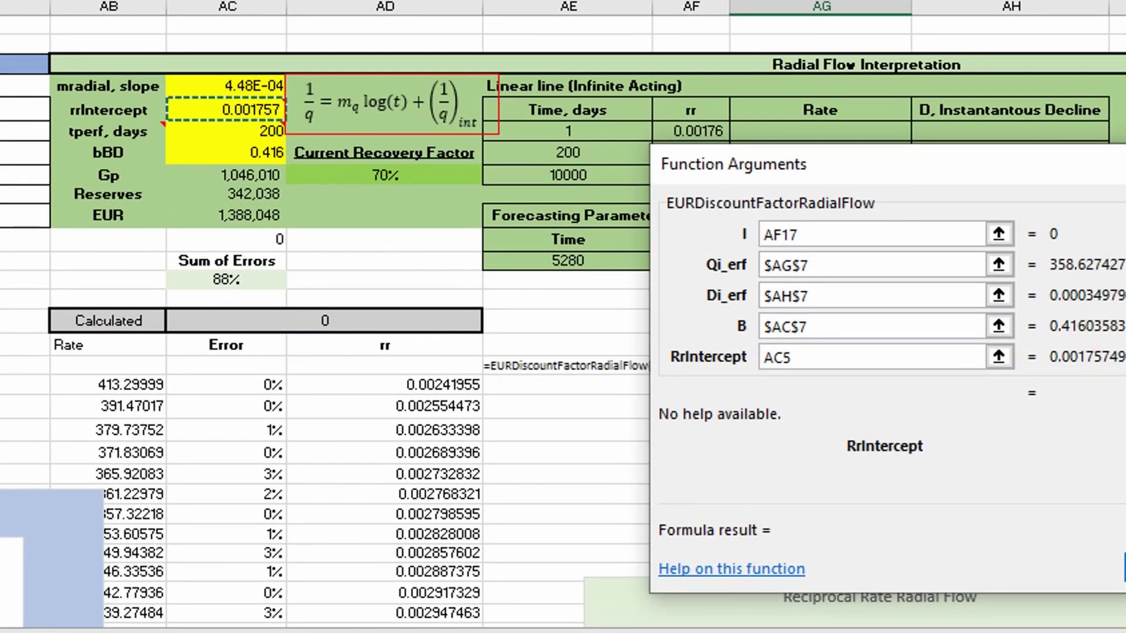
key("Tab")
key("Tab")
left_click(809, 326)
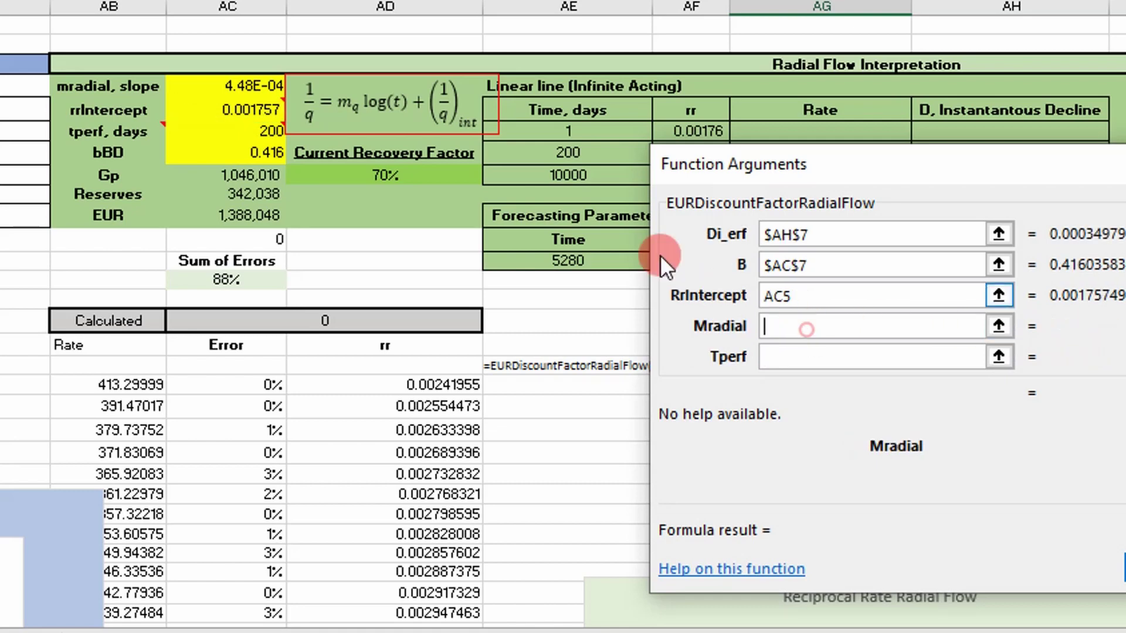
left_click(249, 85)
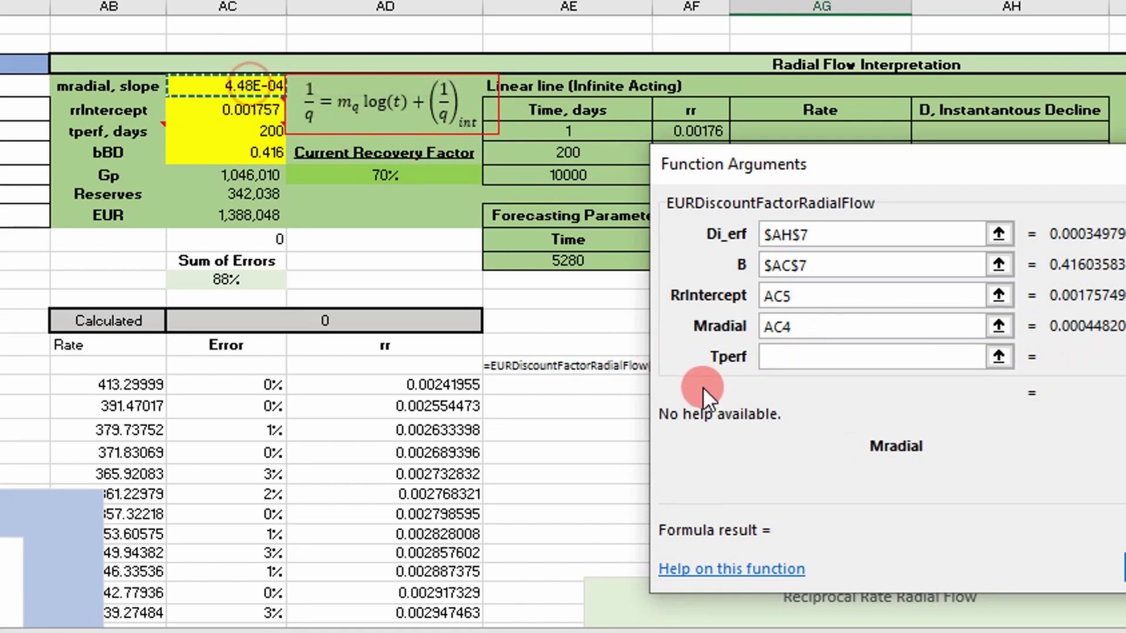
key("F4")
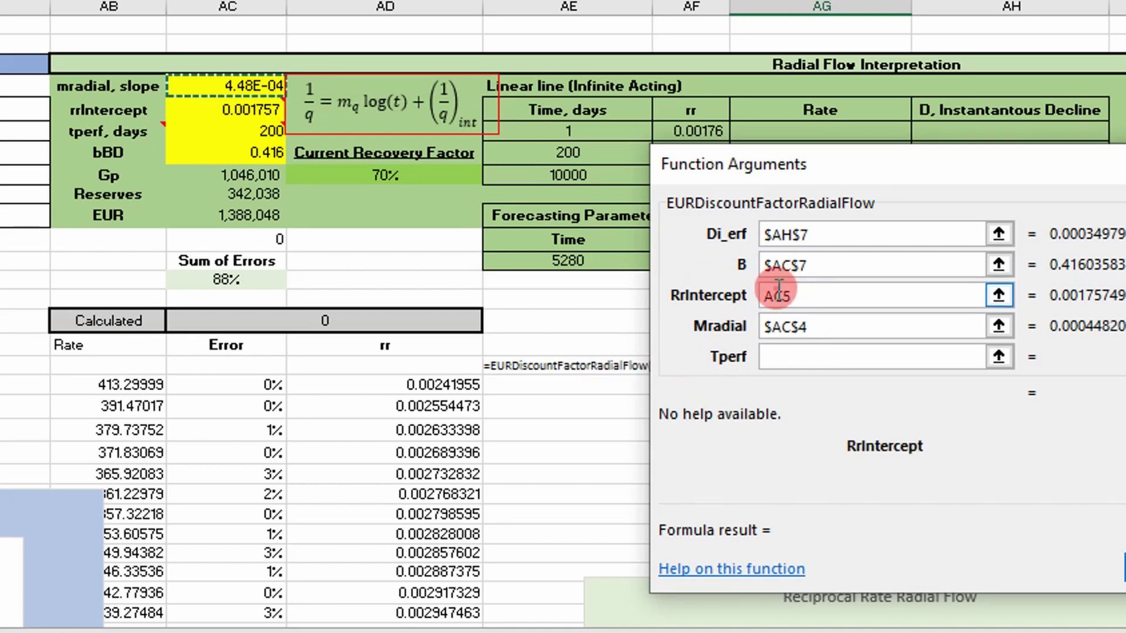
key("F4")
- Set Tperf to AC6 and Qecl to $J$13, then enter the formula returning 1.0000
left_click(780, 355)
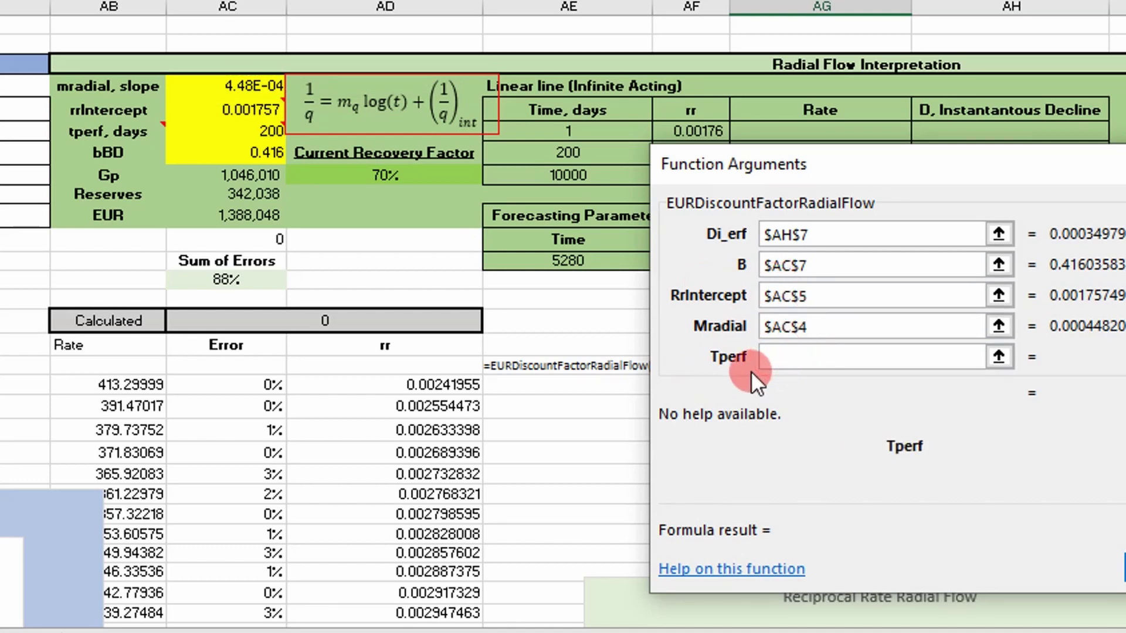
left_click(260, 133)
key("Tab")
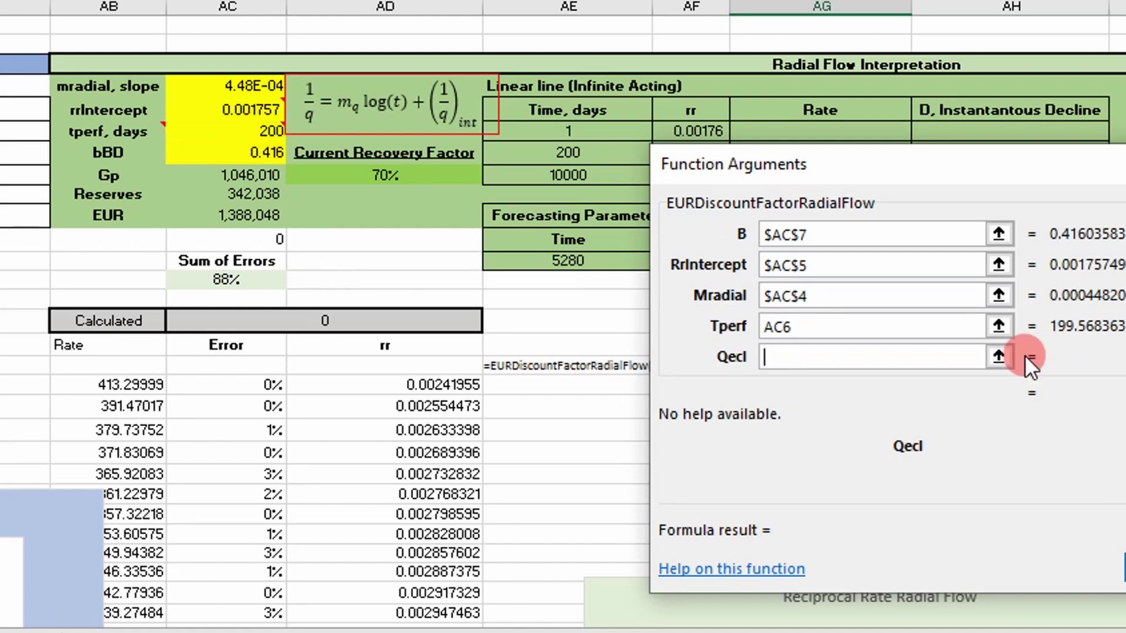
left_click(780, 356)
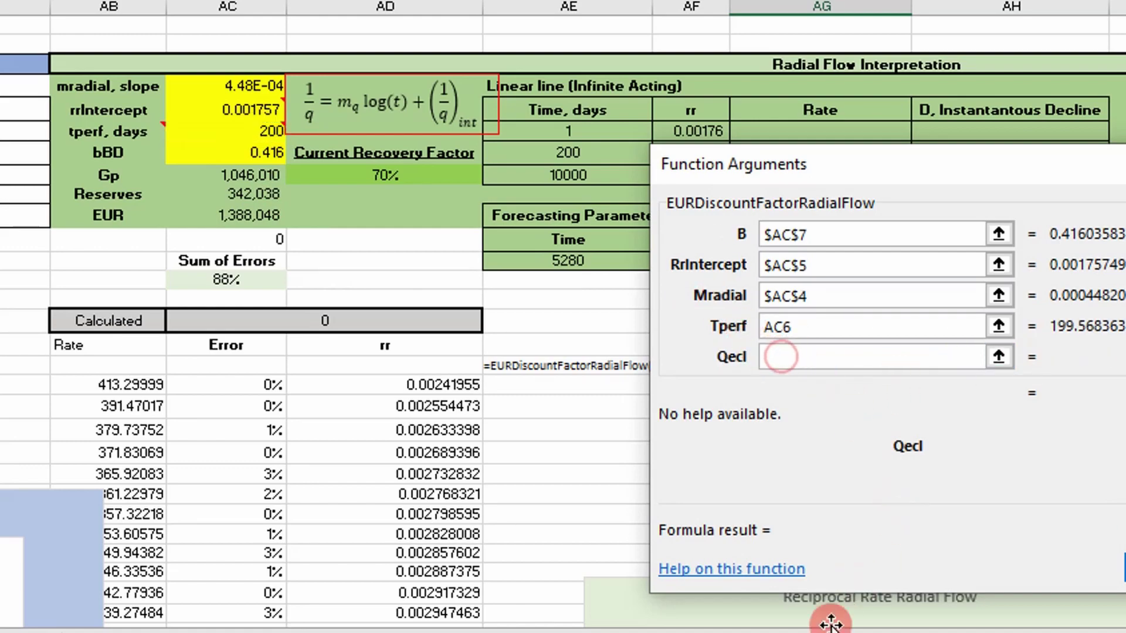
left_click_drag(832, 622, 813, 603)
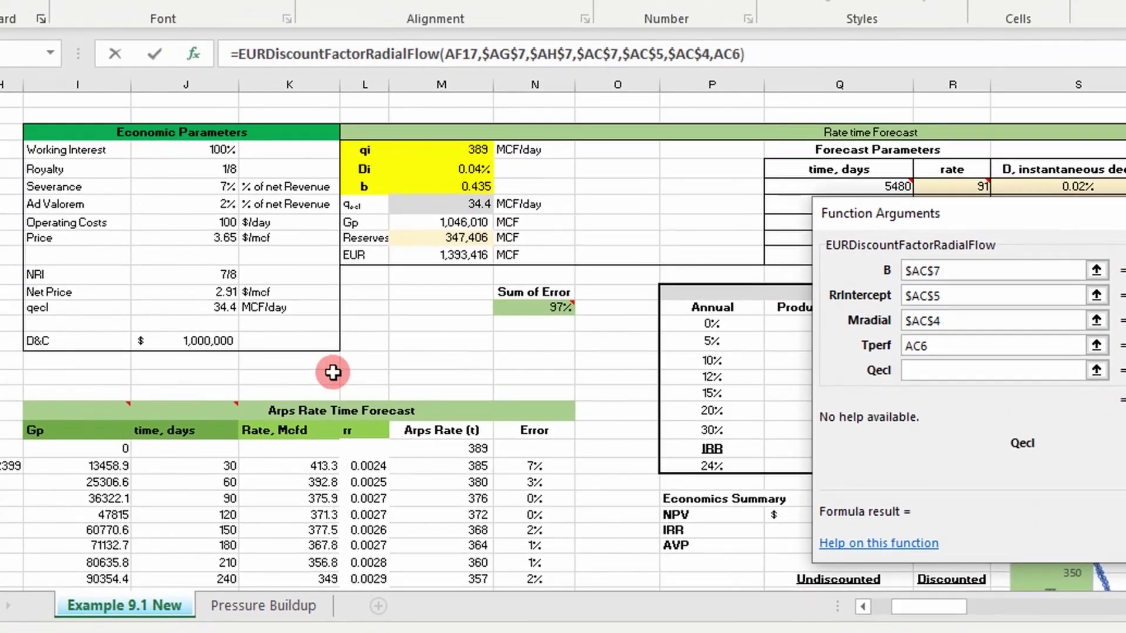
left_click(215, 307)
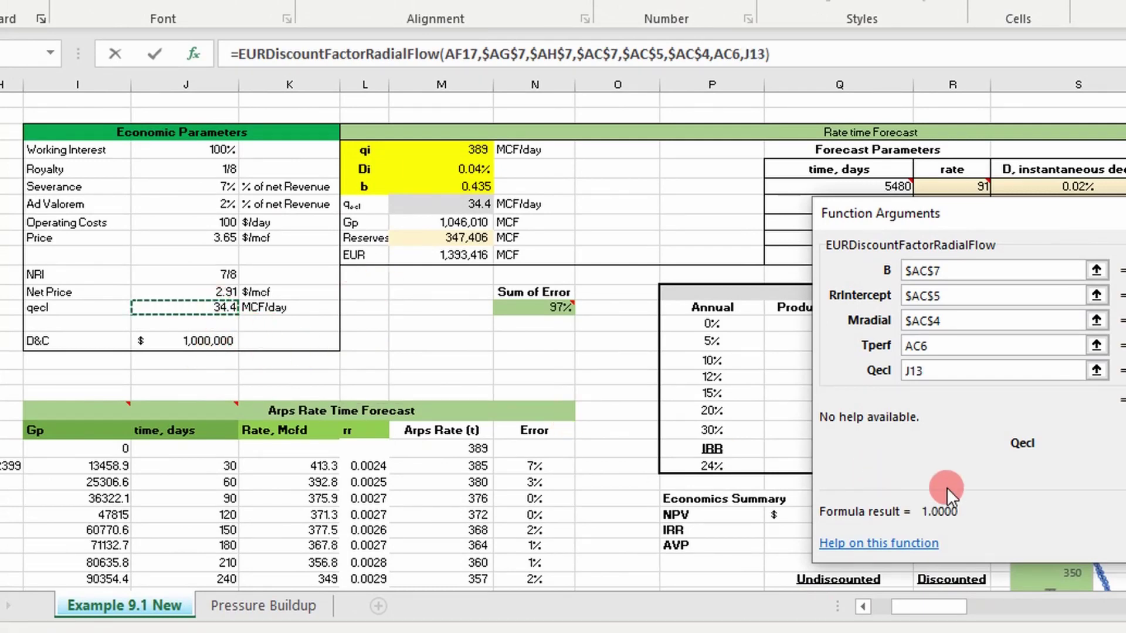
key("F4")
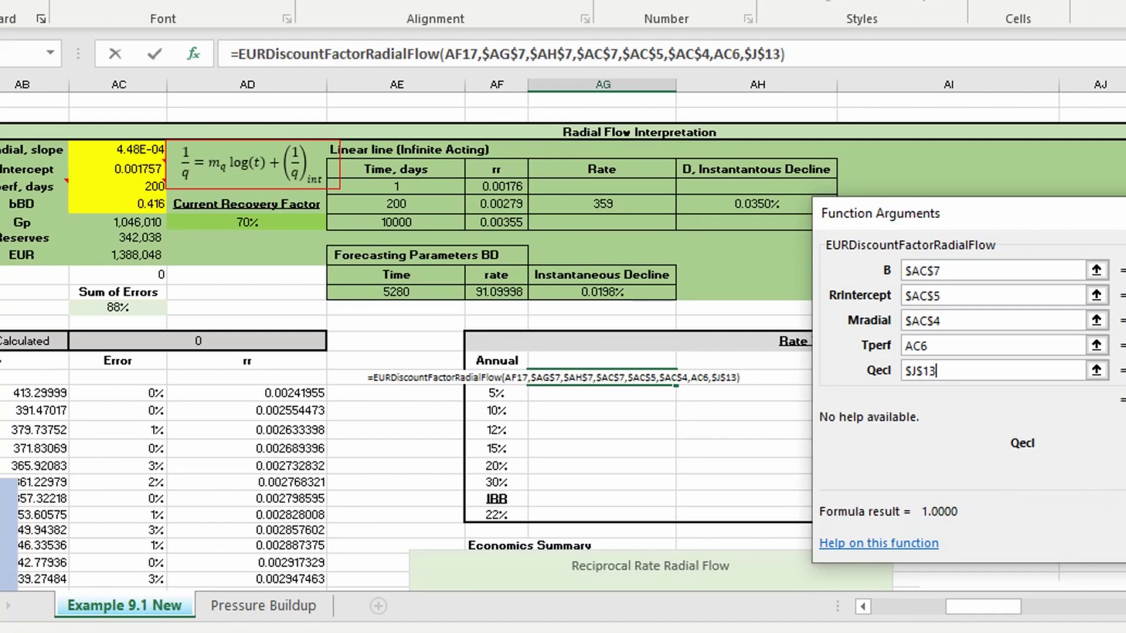
key("Return")
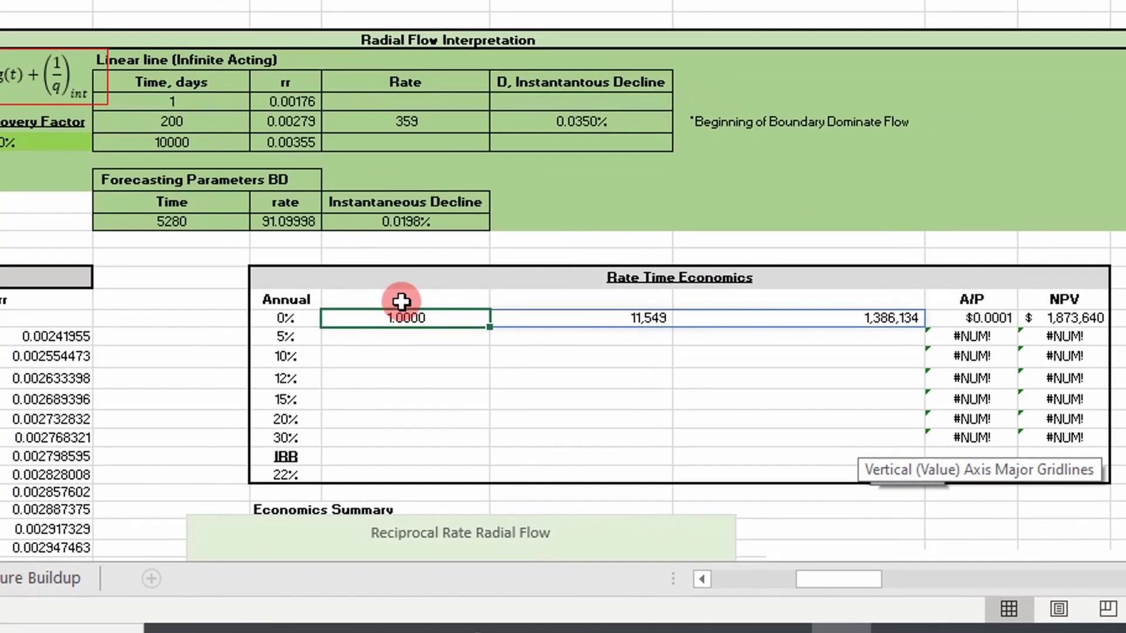
- Copy the Arps table's header row from Production Discount through A/P
left_click(496, 332)
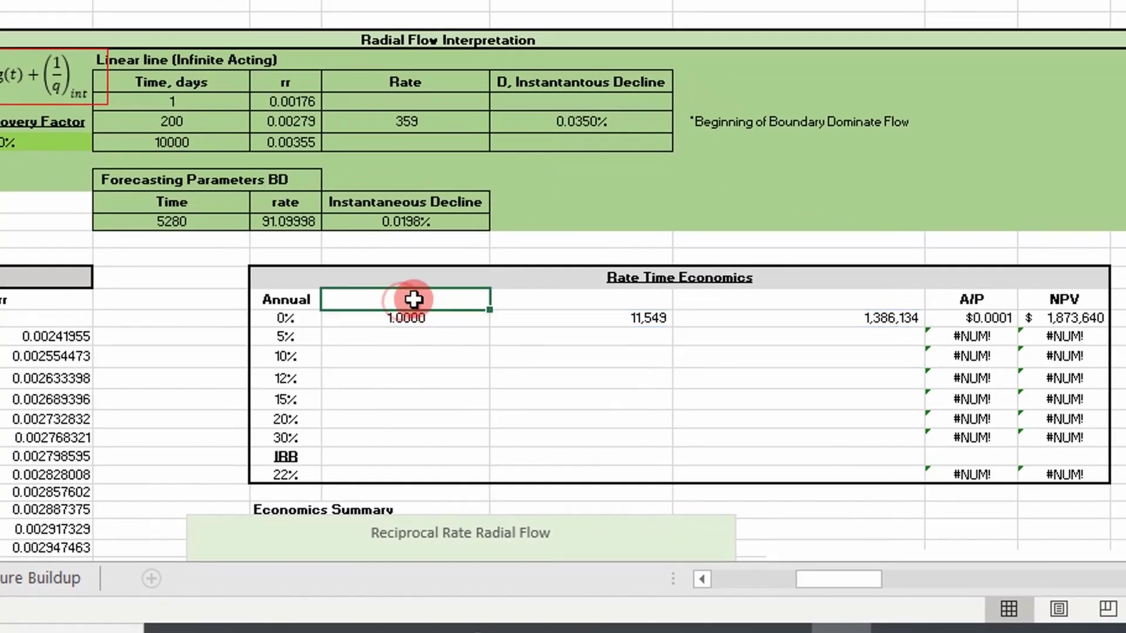
left_click(1009, 609)
left_click_drag(836, 577, 757, 589)
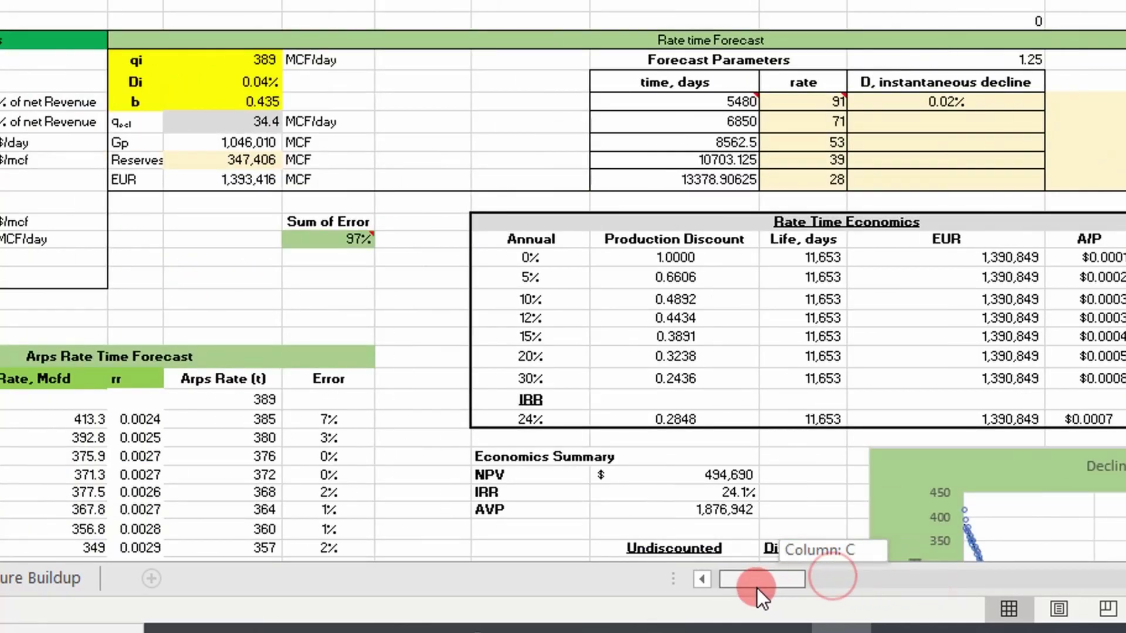
left_click(665, 239)
left_click_drag(665, 239, 1098, 246)
key("ctrl+c")
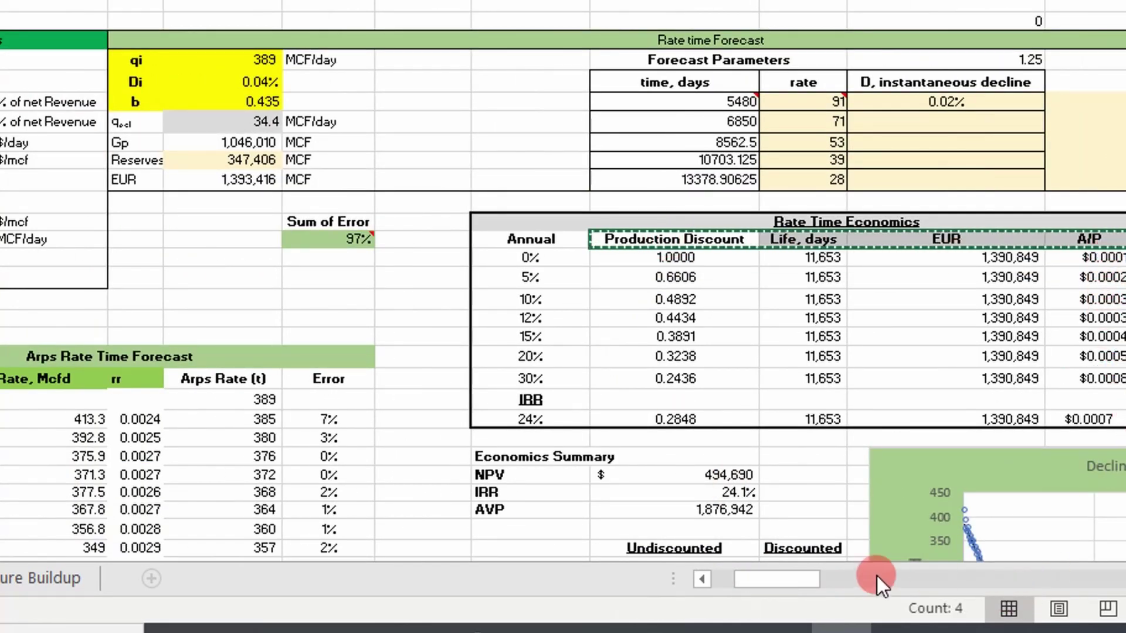
- Paste the headers above 1.0000 and check the 0% life 11,549 and EUR 1,386,134
left_click_drag(811, 580, 875, 575)
left_click(406, 352)
left_click(156, 300)
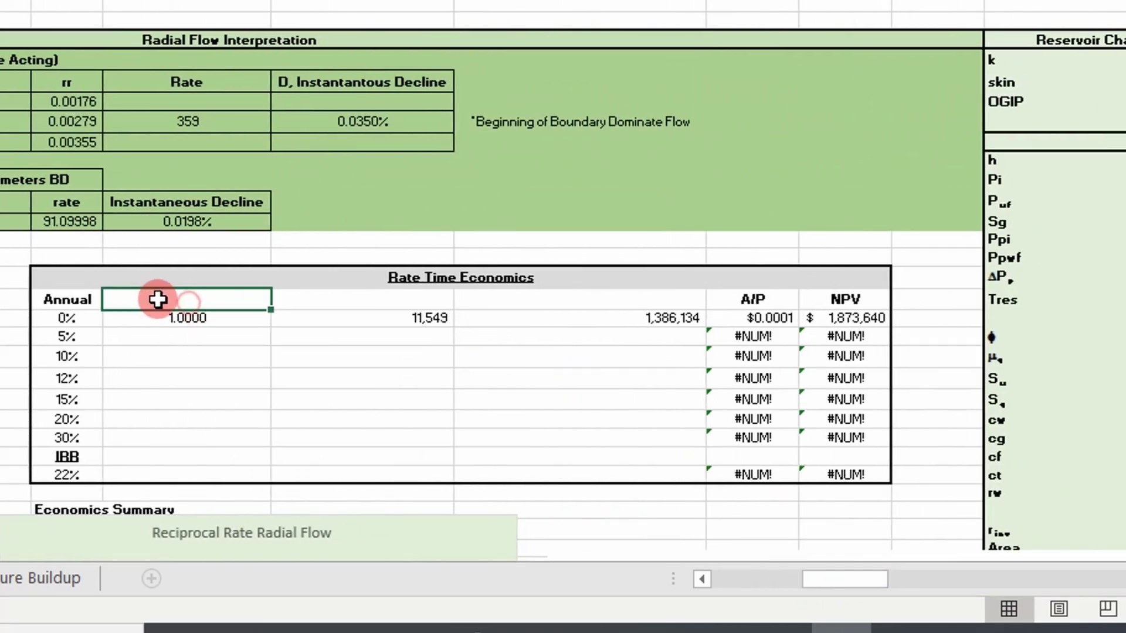
key("ctrl+v")
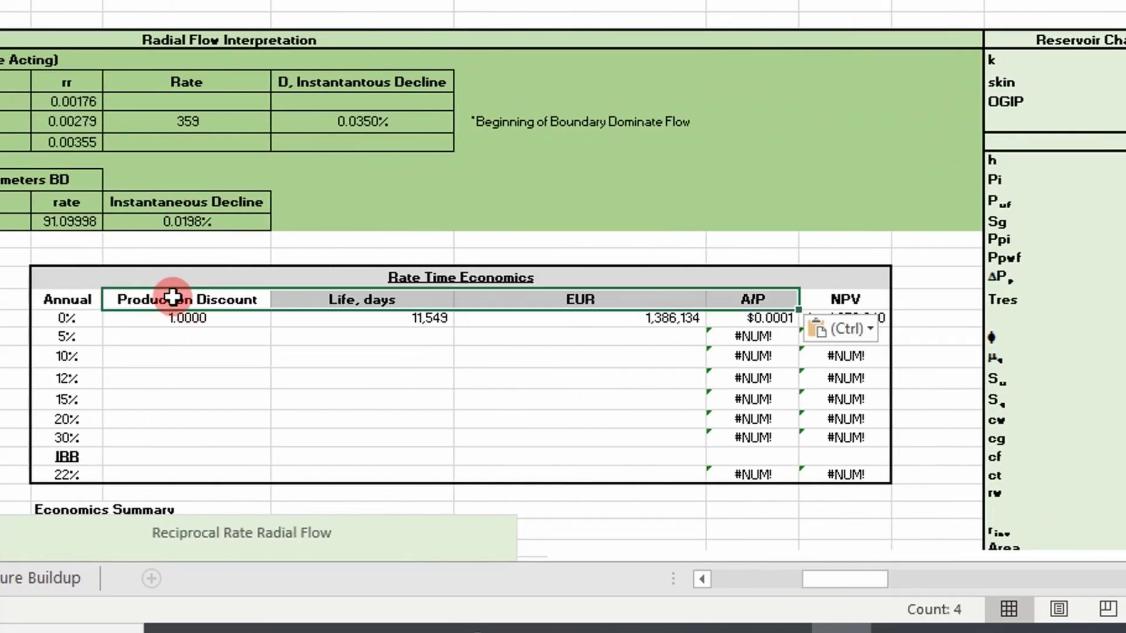
left_click(240, 328)
left_click(342, 318)
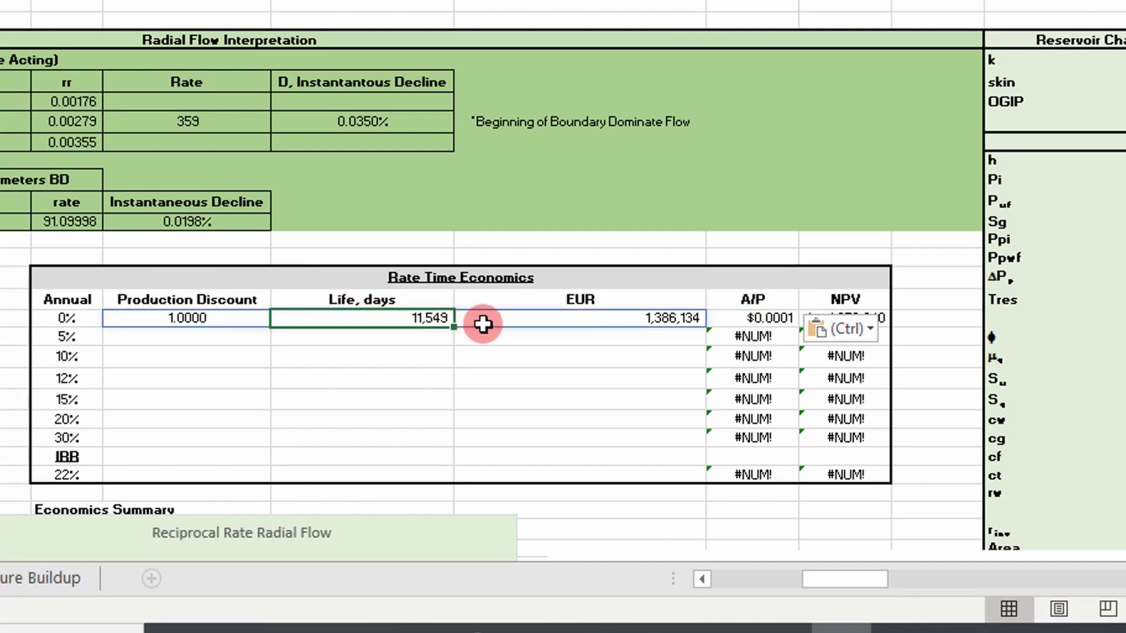
left_click(599, 322)
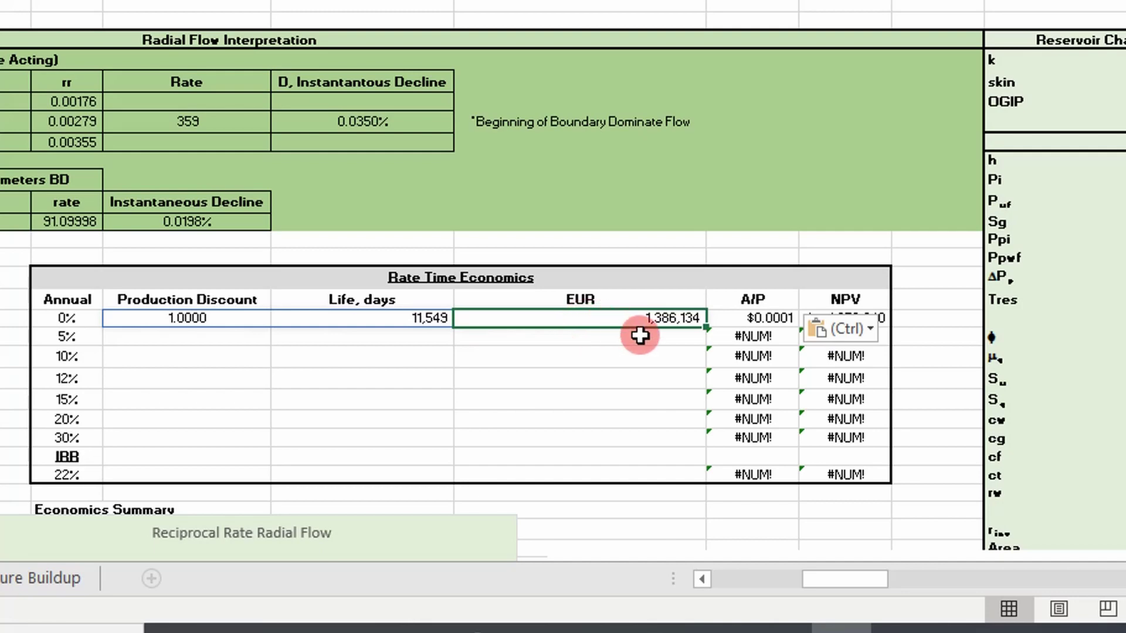
left_click(215, 332)
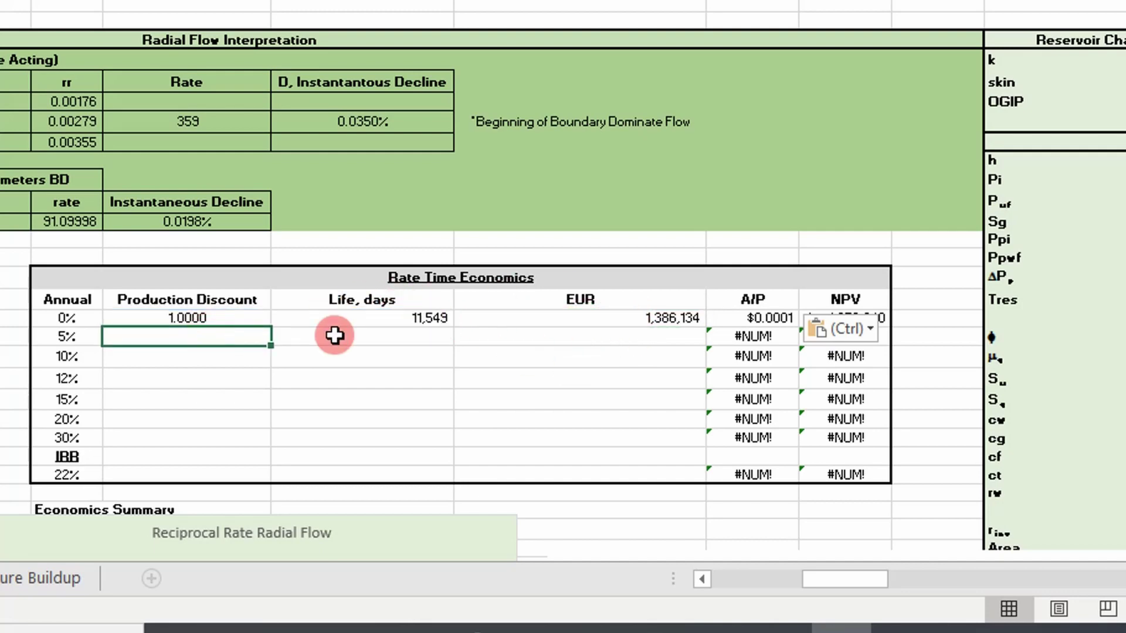
scroll(150, 337, "left", 3)
left_click_drag(406, 318, 829, 321)
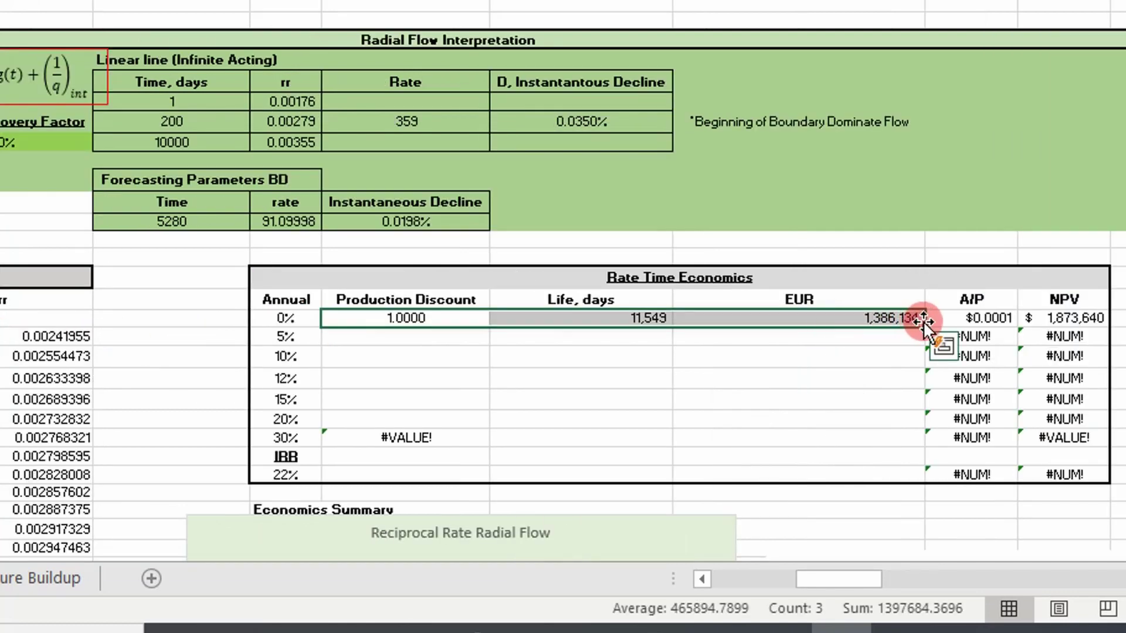
- Fill the 0% row's discount, life and EUR formulas down through the 30% row
left_click_drag(925, 330, 793, 426)
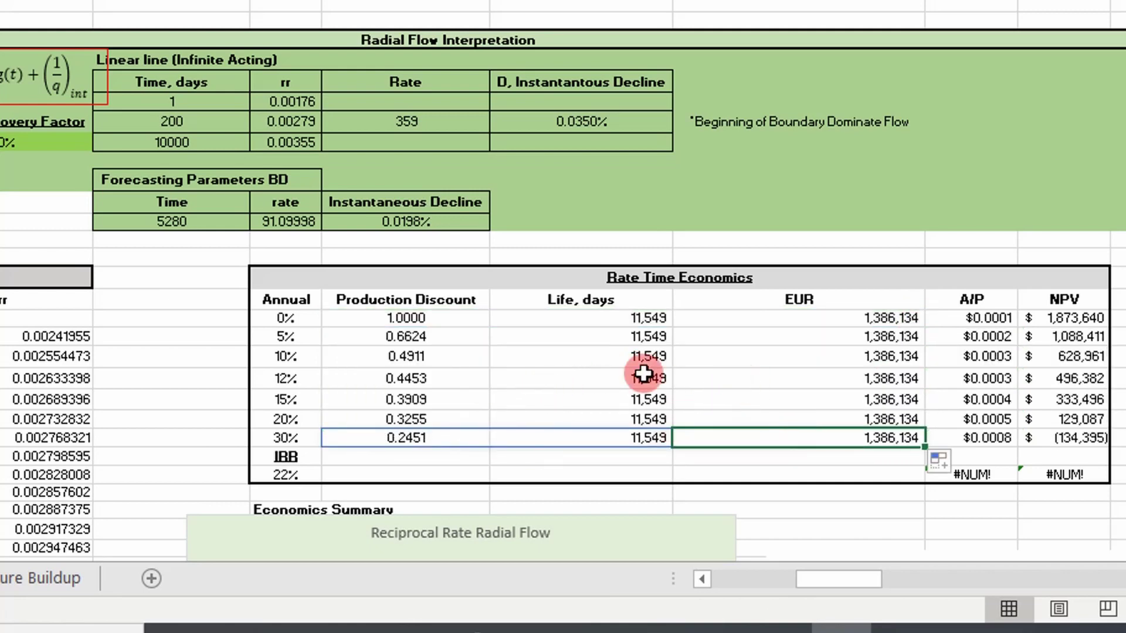
left_click(615, 354)
left_click_drag(1035, 318, 1103, 392)
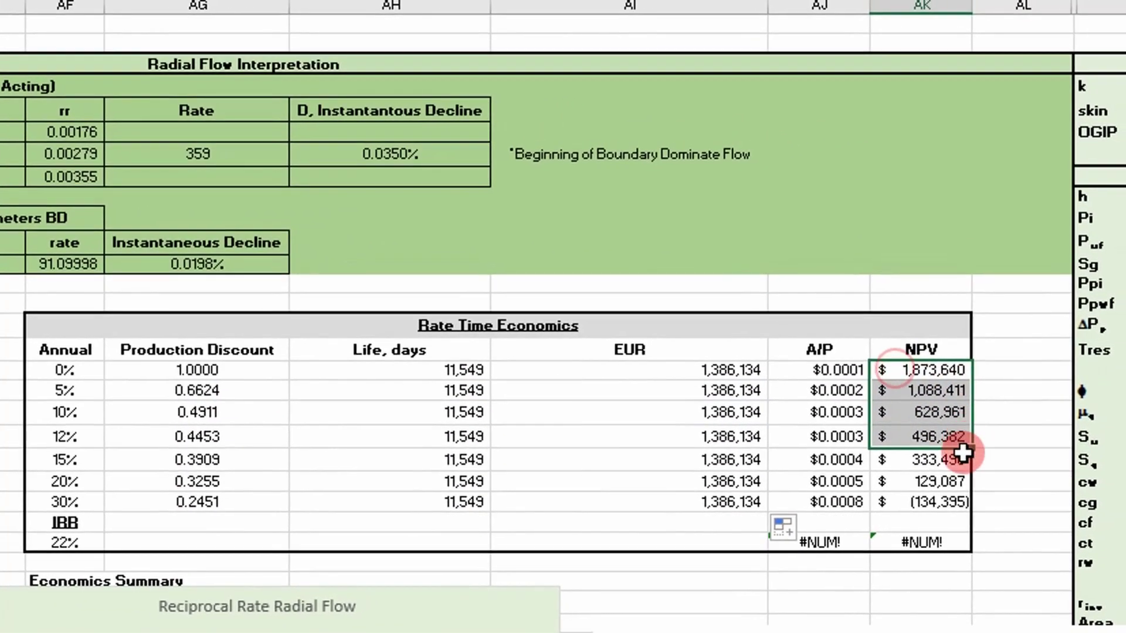
left_click_drag(963, 452, 65, 434)
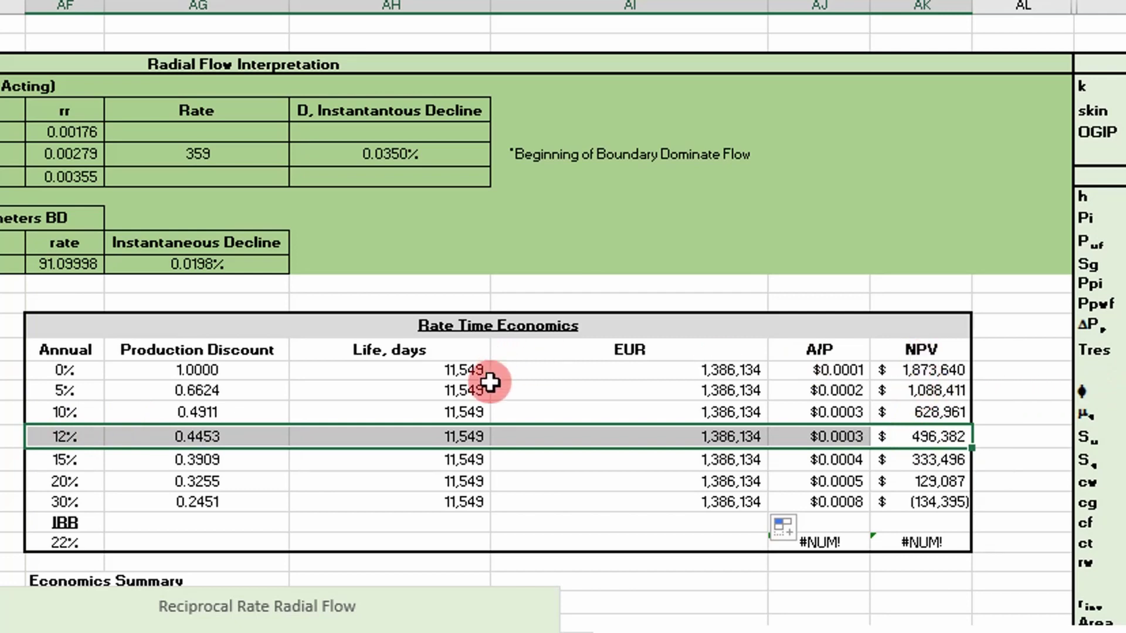
scroll(891, 378, "down", 1)
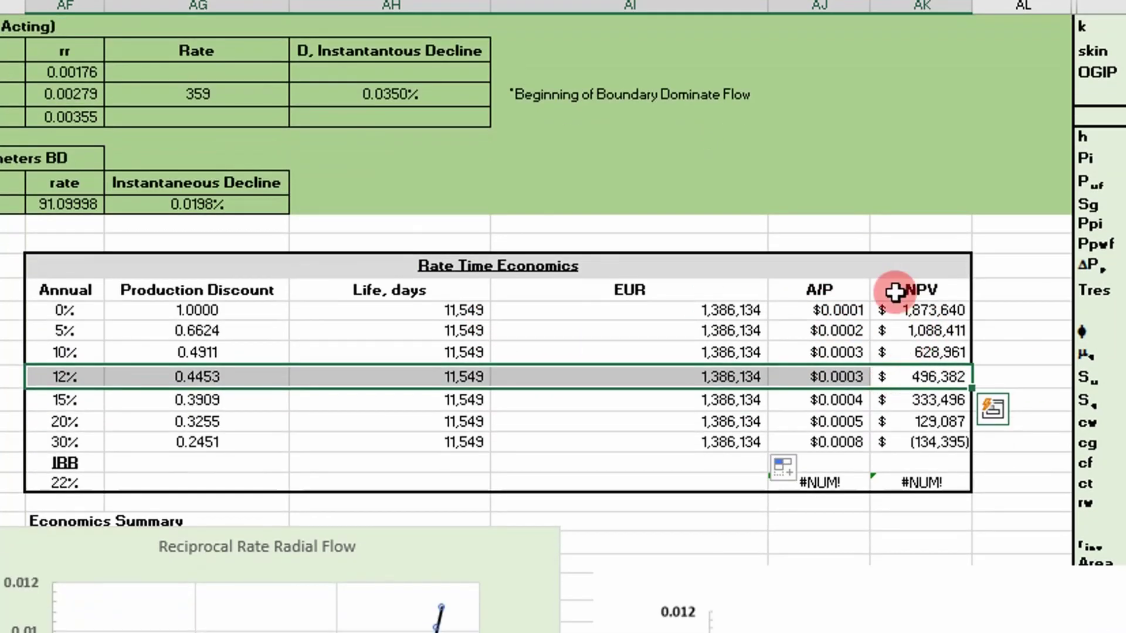
- Inspect the 0% NPV formula, then select the 30% row's discount, life and EUR cells
left_click(923, 309)
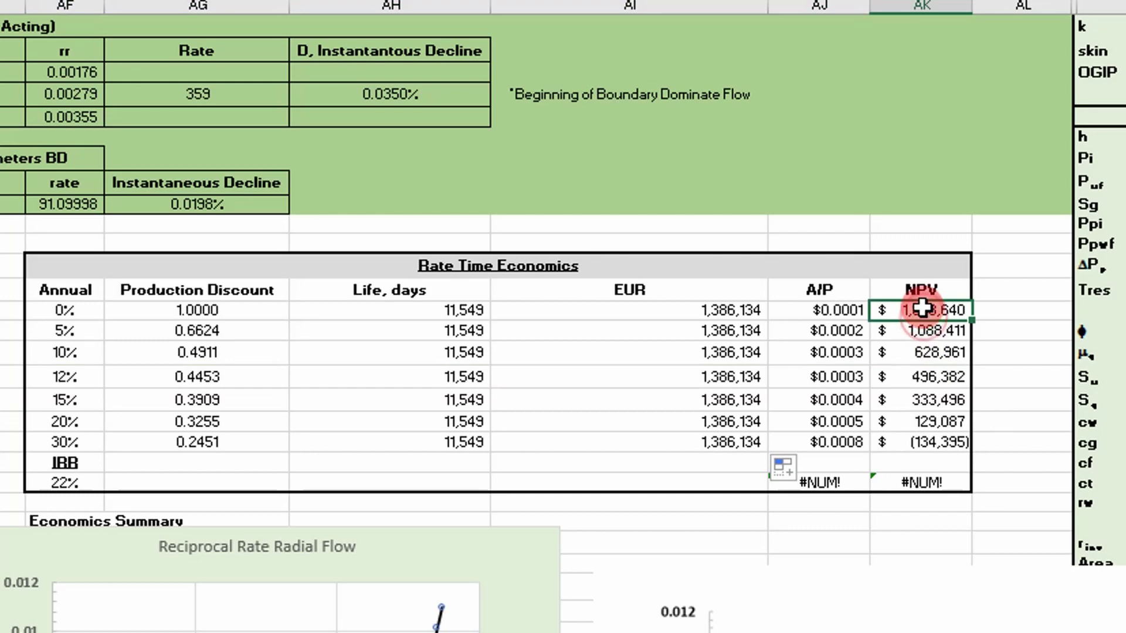
double_click(922, 308)
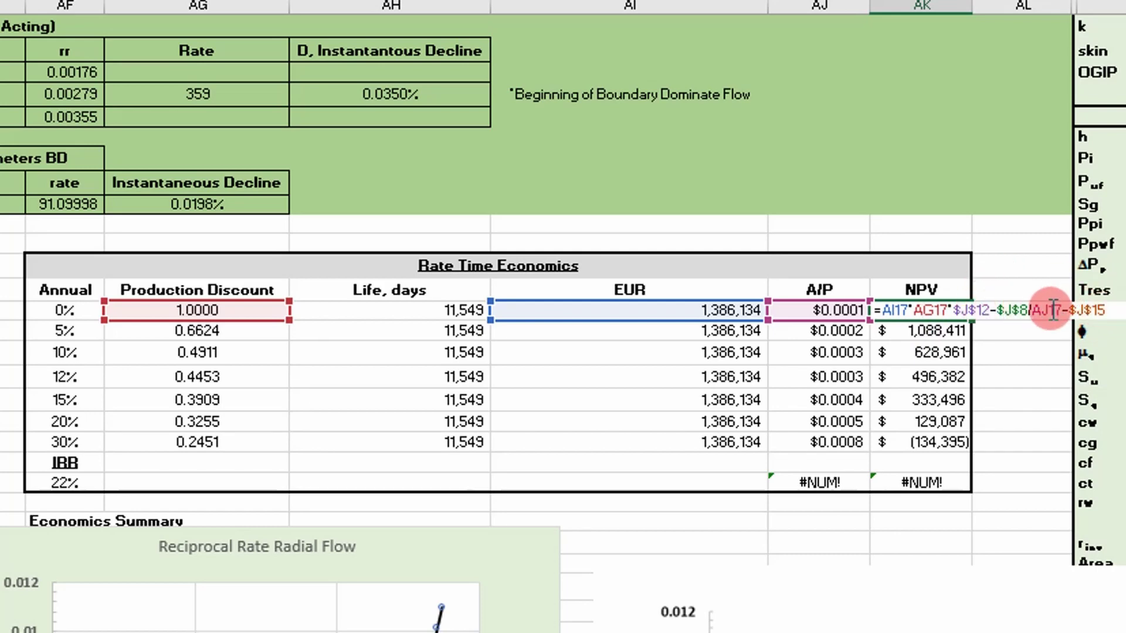
key("ctrl+Return")
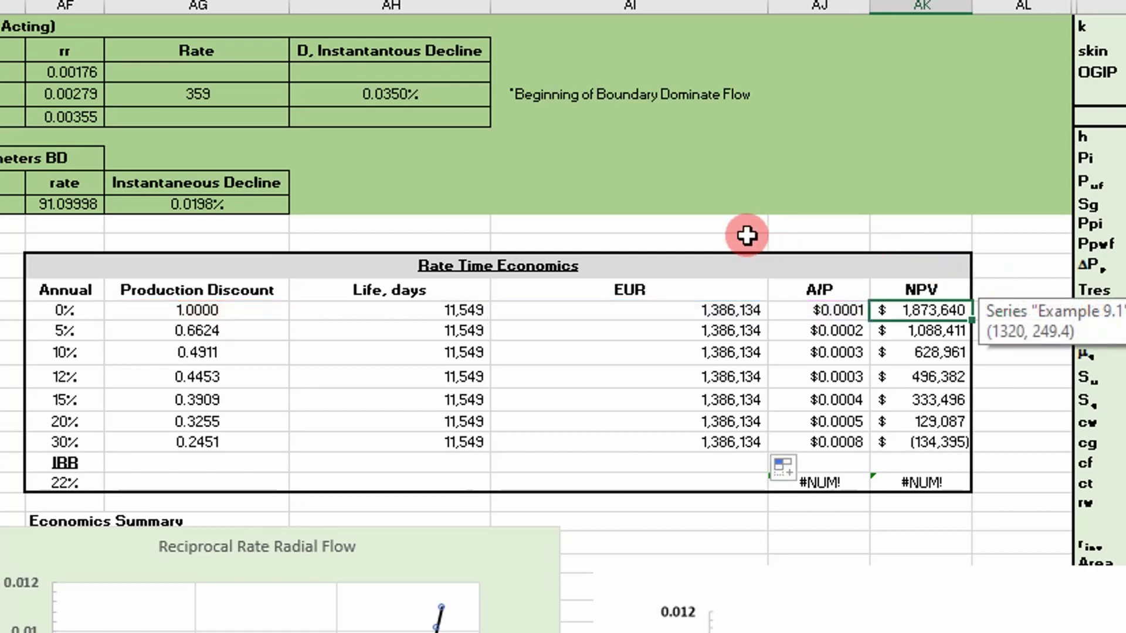
left_click(745, 235)
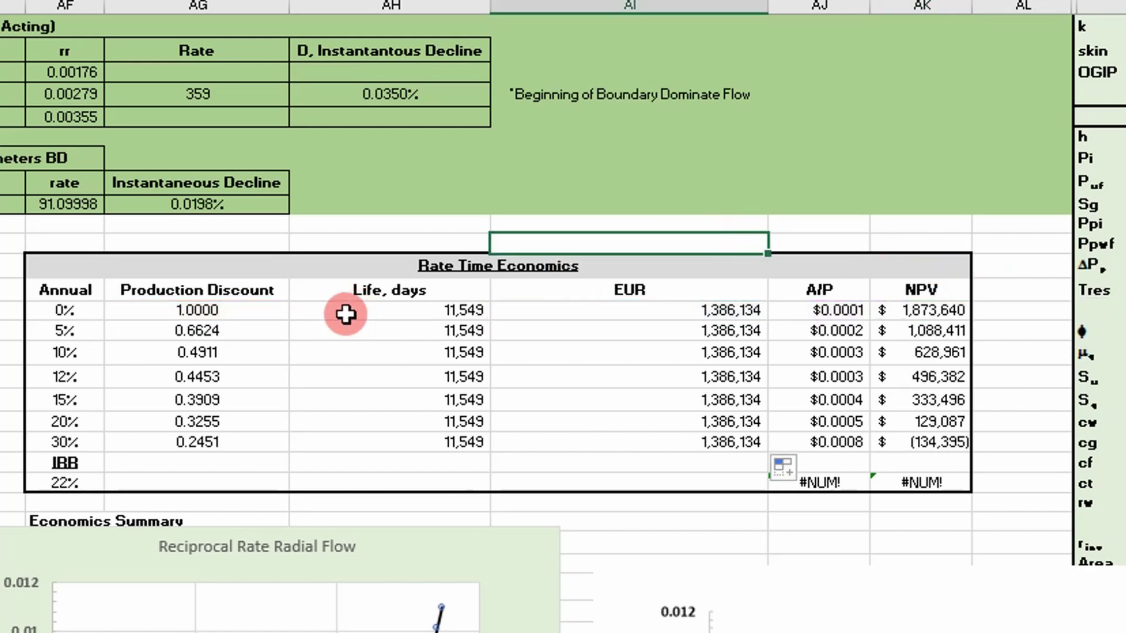
scroll(345, 314, "down", 2)
left_click(930, 198)
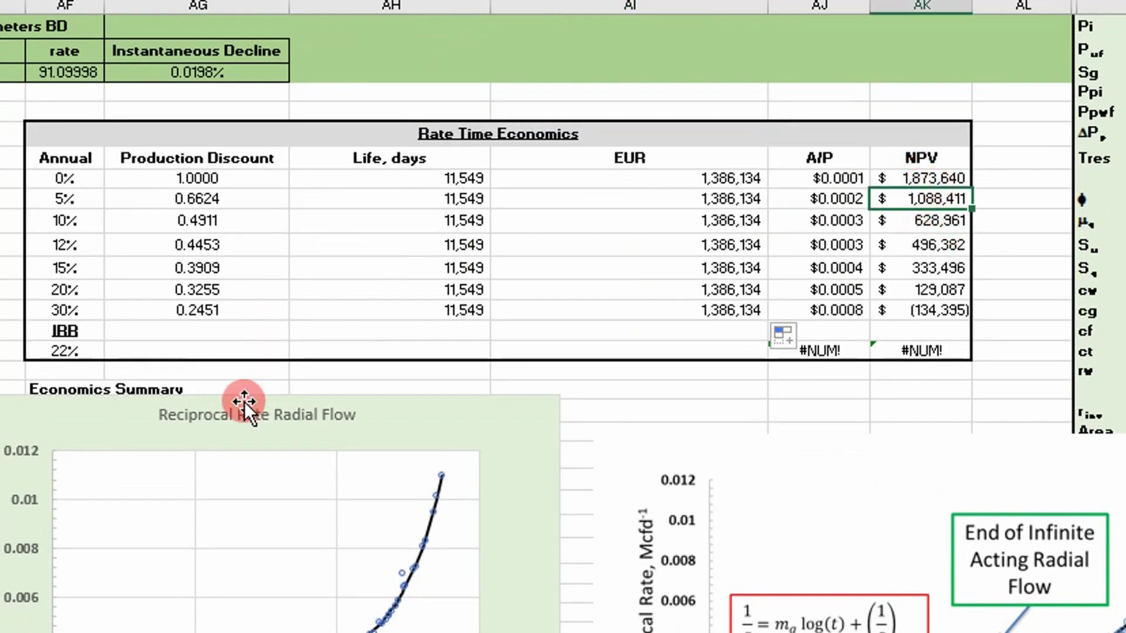
left_click_drag(244, 402, 244, 516)
scroll(220, 340, "down", 1)
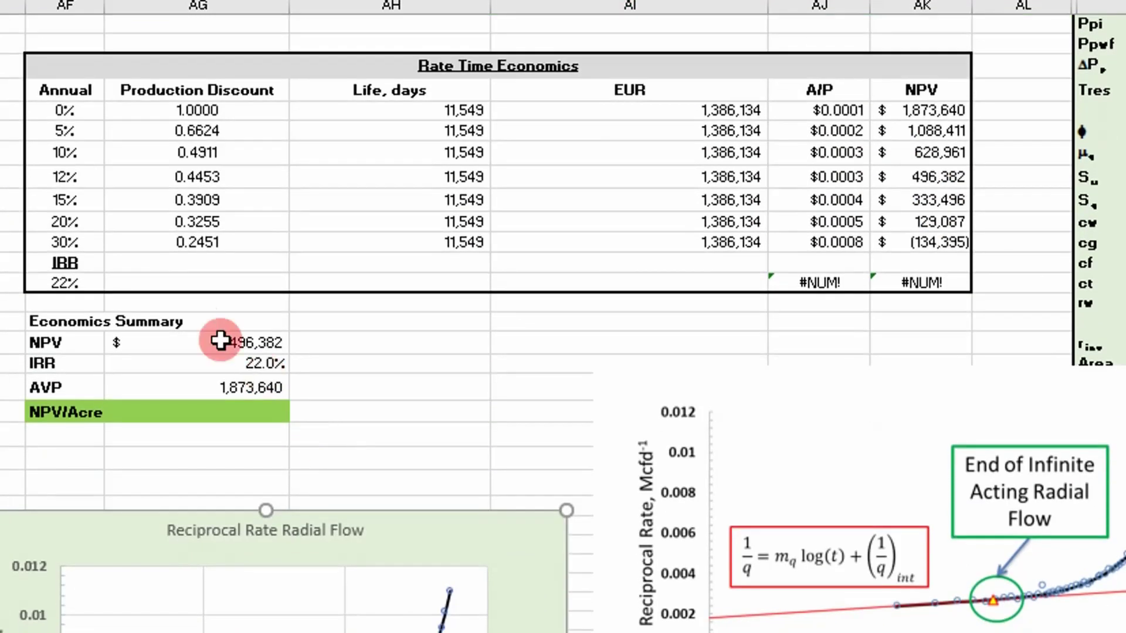
left_click_drag(200, 240, 704, 258)
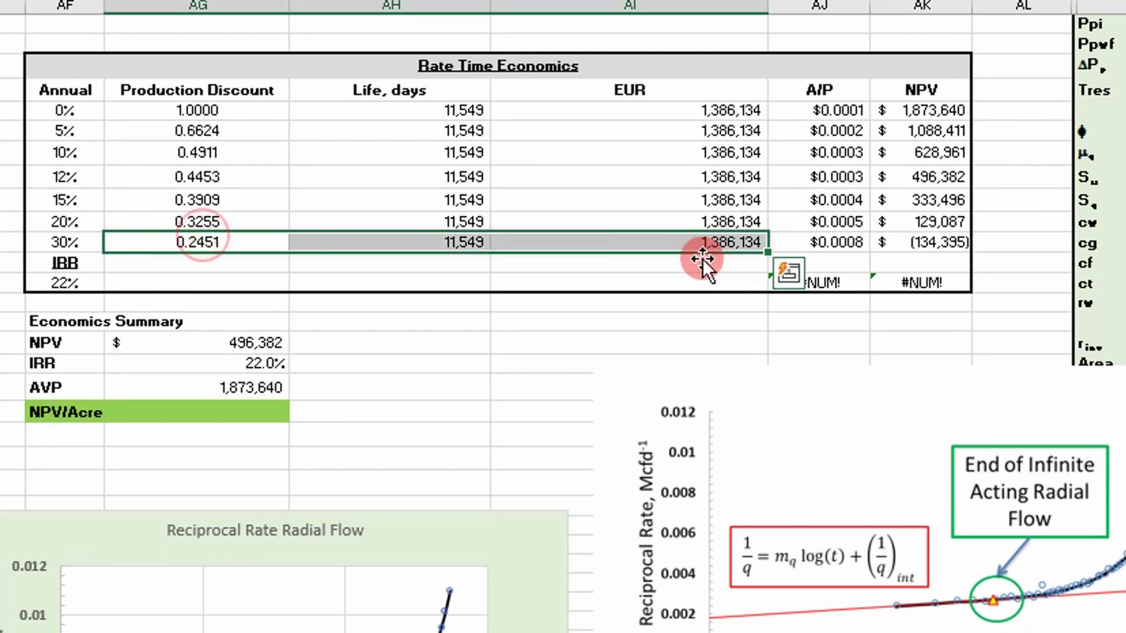
- Copy the 30% row formulas into the 22% IRR row, giving discount 0.3053 and NPV $64,047
key("ctrl+c")
left_click(196, 283)
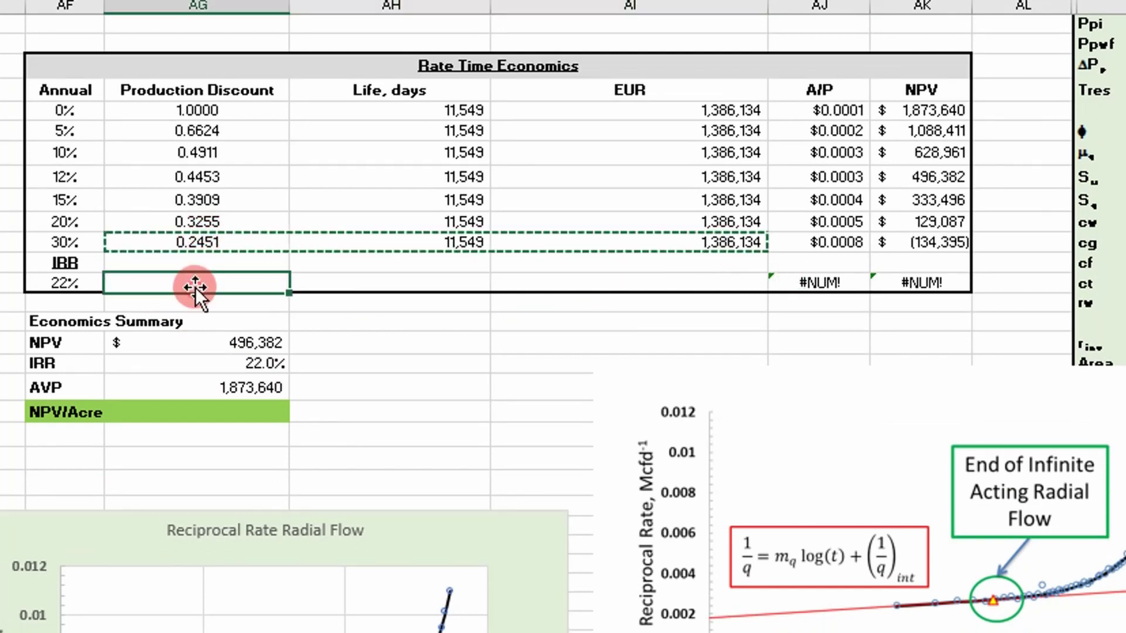
key("ctrl+v")
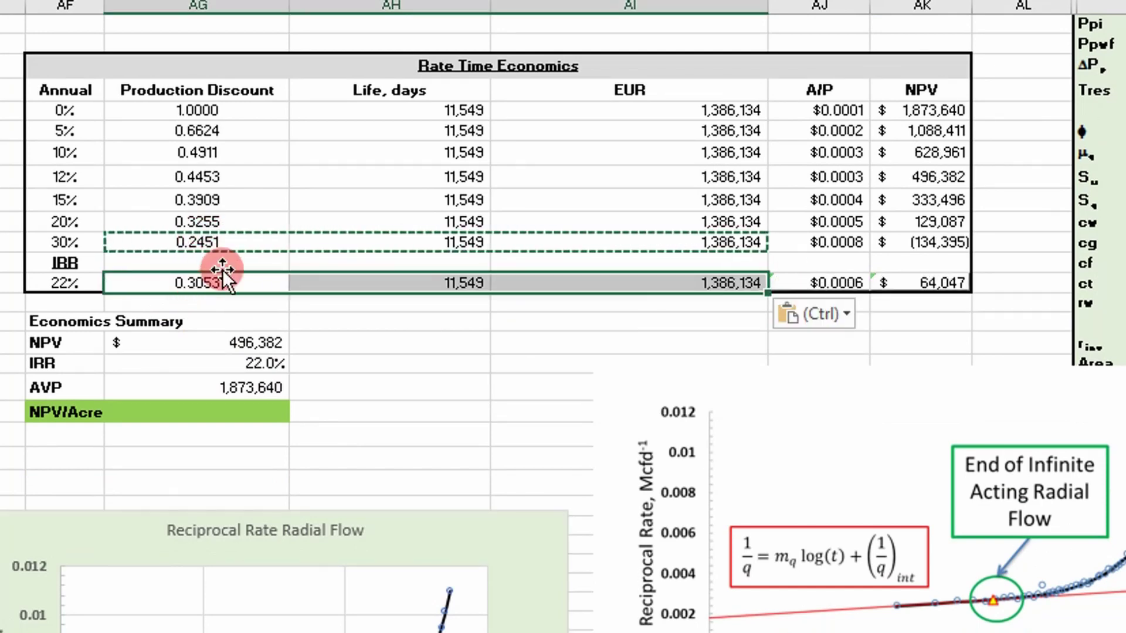
left_click(409, 341)
key("Escape")
left_click(924, 284)
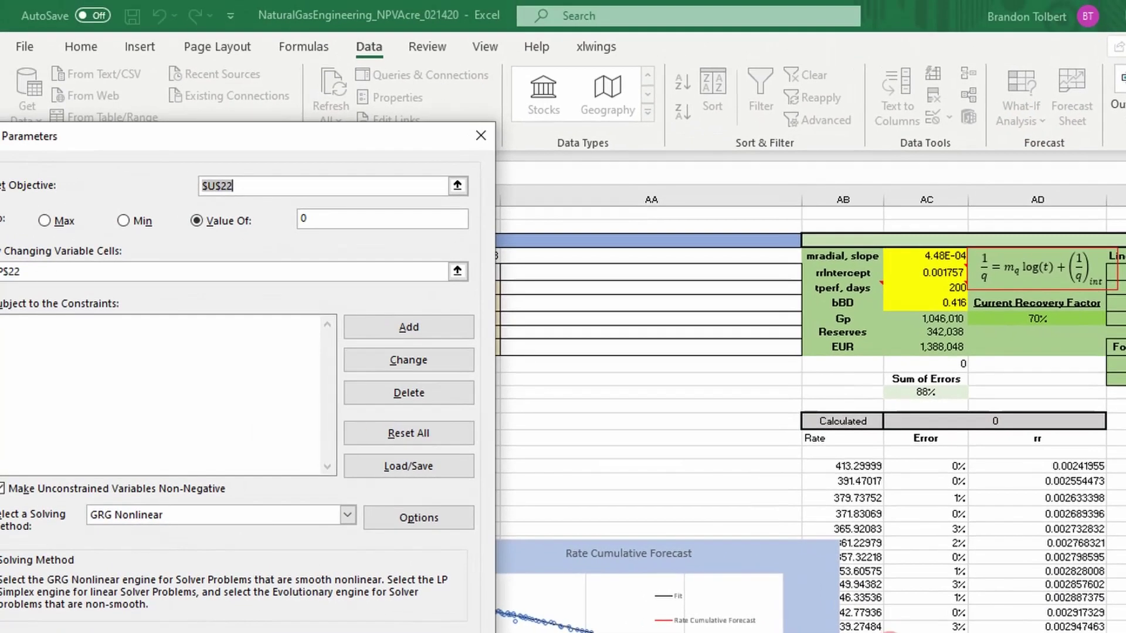
- Run Solver with objective $AK$25 set to 0 by changing $AF$25
mouse_move(891, 632)
left_mouse_down()
mouse_move(918, 632)
mouse_move(894, 632)
mouse_move(906, 632)
left_mouse_up()
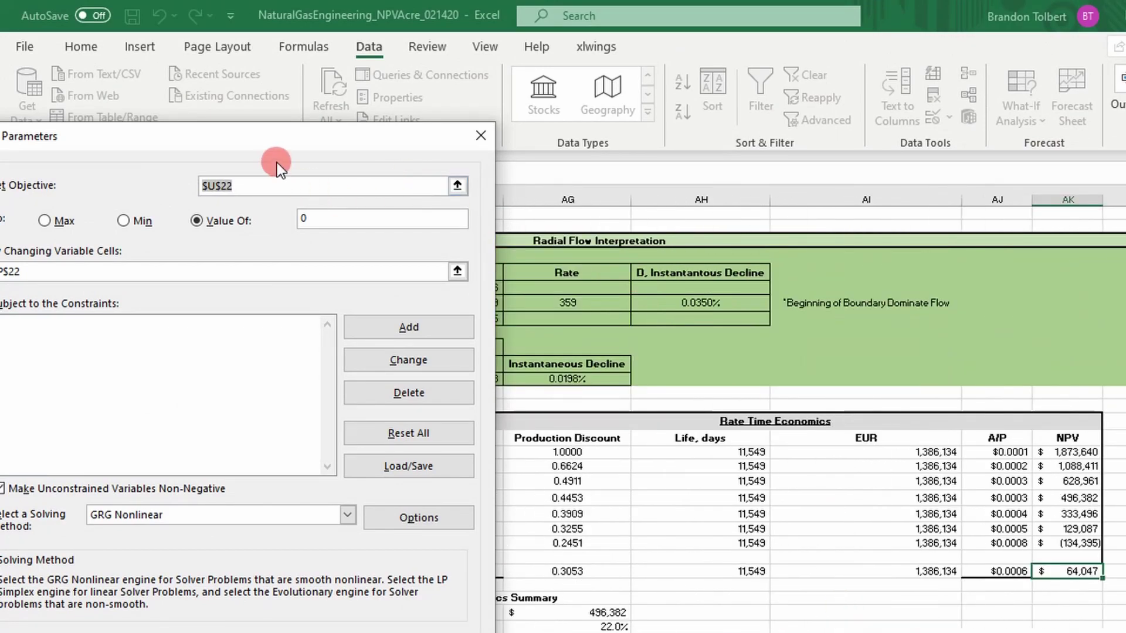
left_click_drag(277, 163, 491, 185)
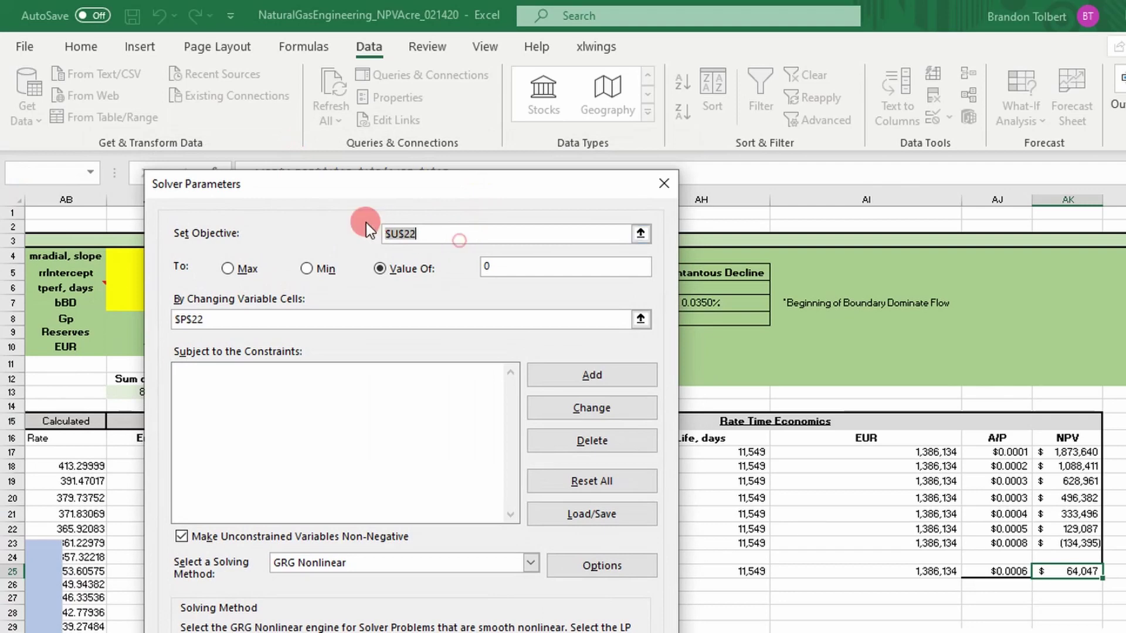
left_click(1091, 571)
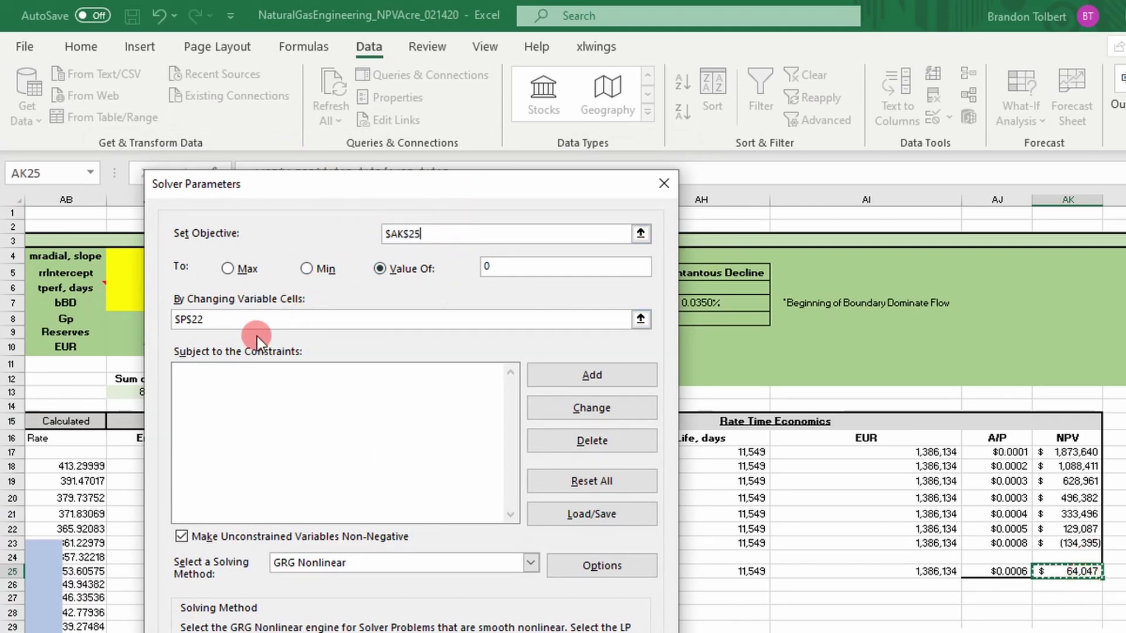
left_click_drag(246, 321, 176, 301)
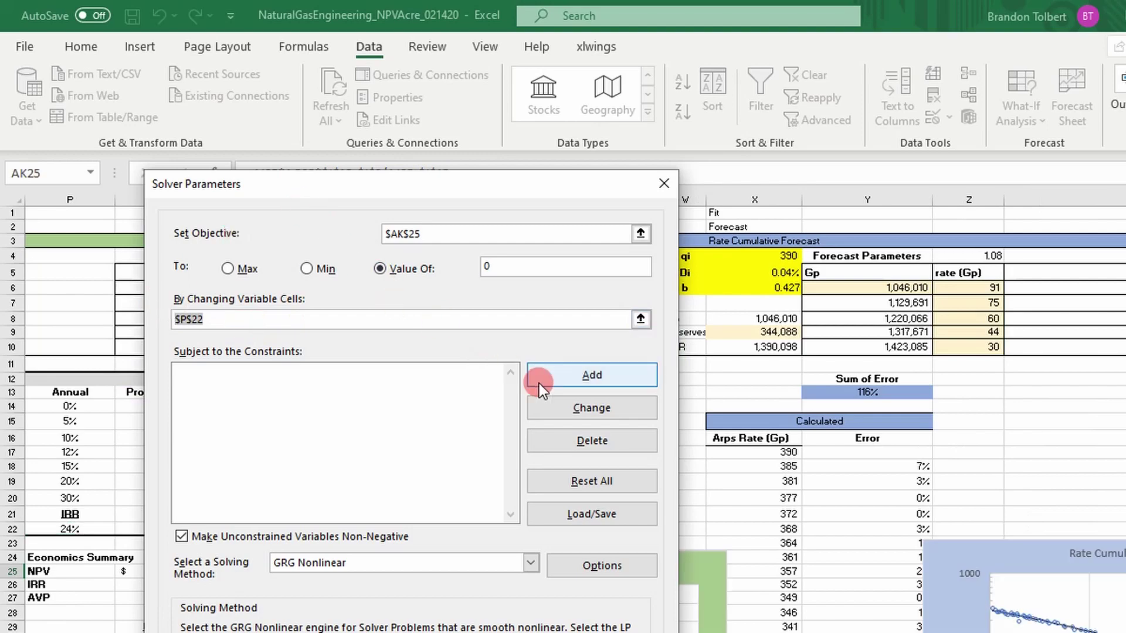
key("BackSpace")
scroll(812, 583, "right", 5)
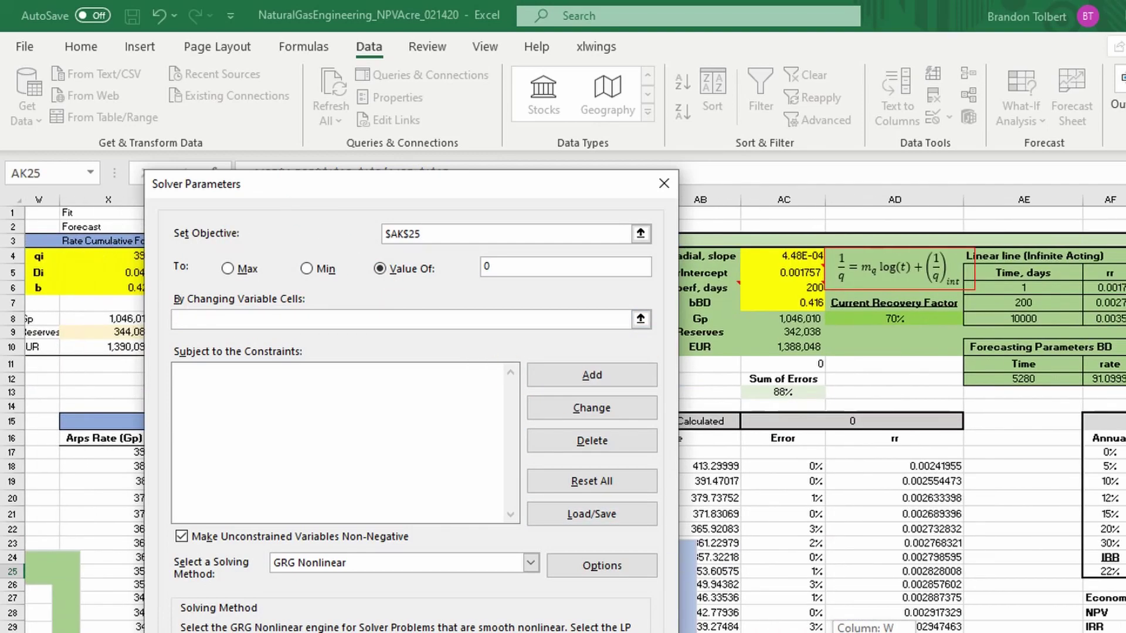
left_click(812, 584)
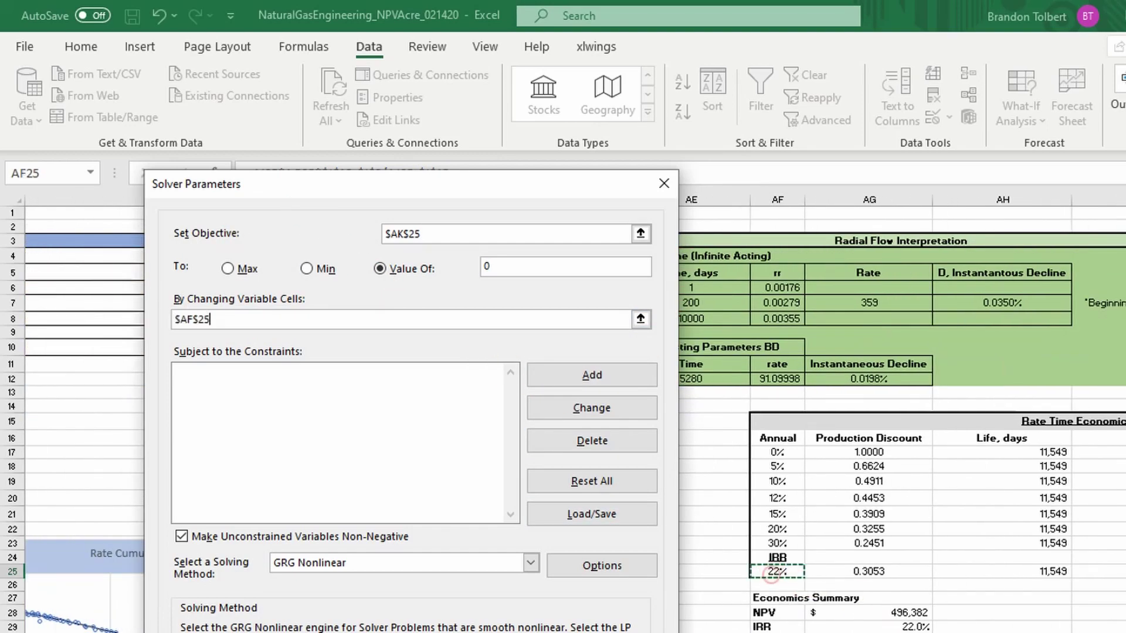
key("Return")
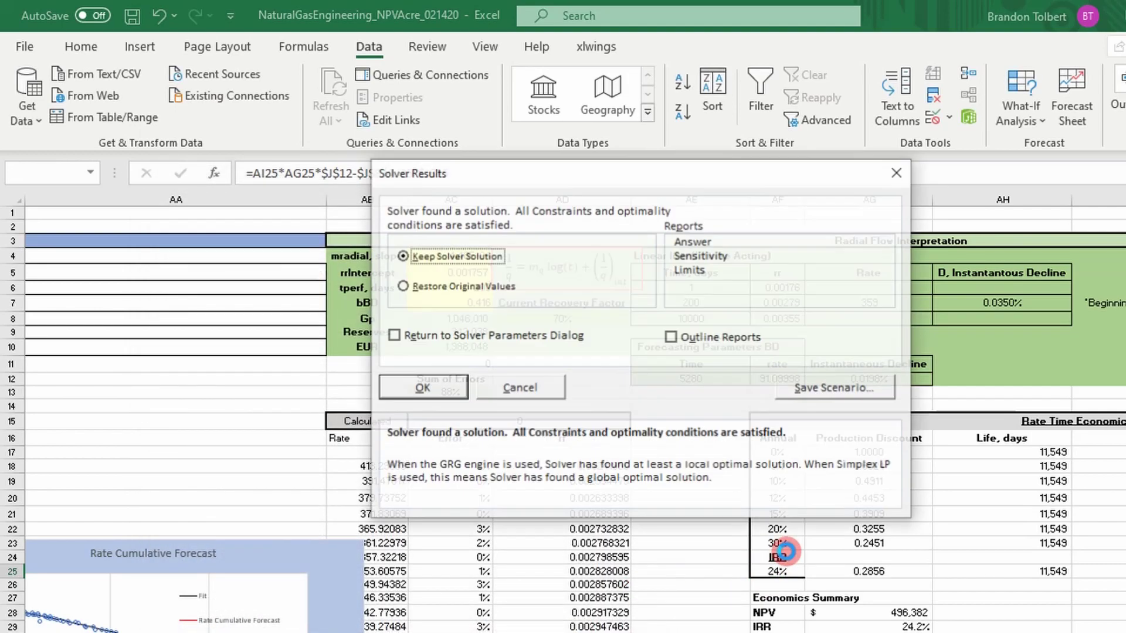
- Keep the 24% IRR solution and move the chart picture up and left
left_click(423, 388)
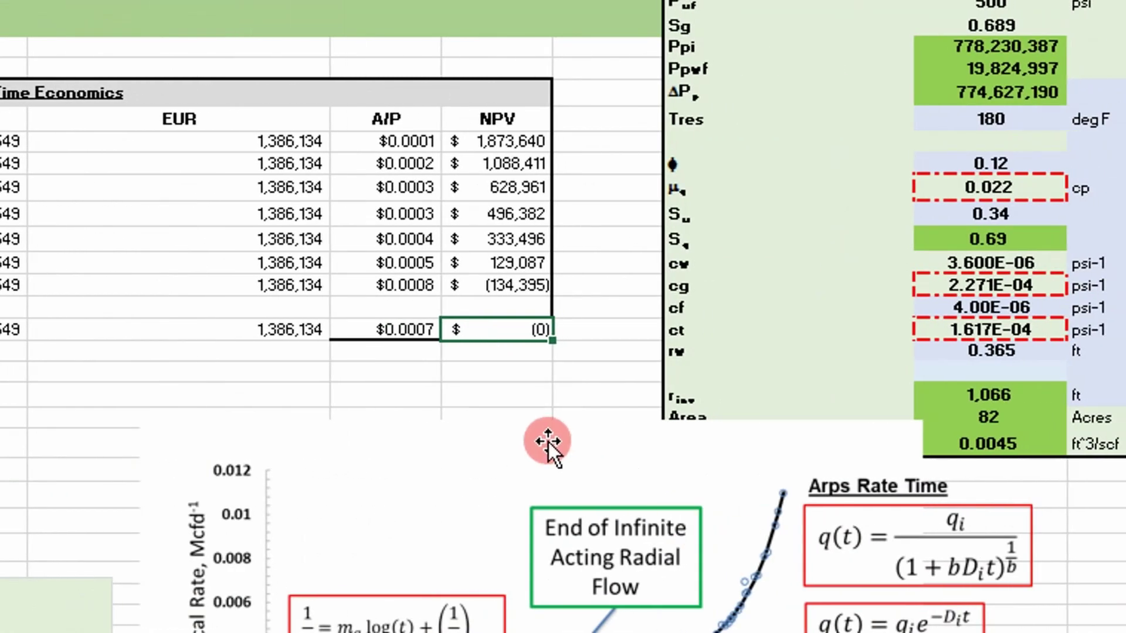
left_click_drag(548, 442, 174, 507)
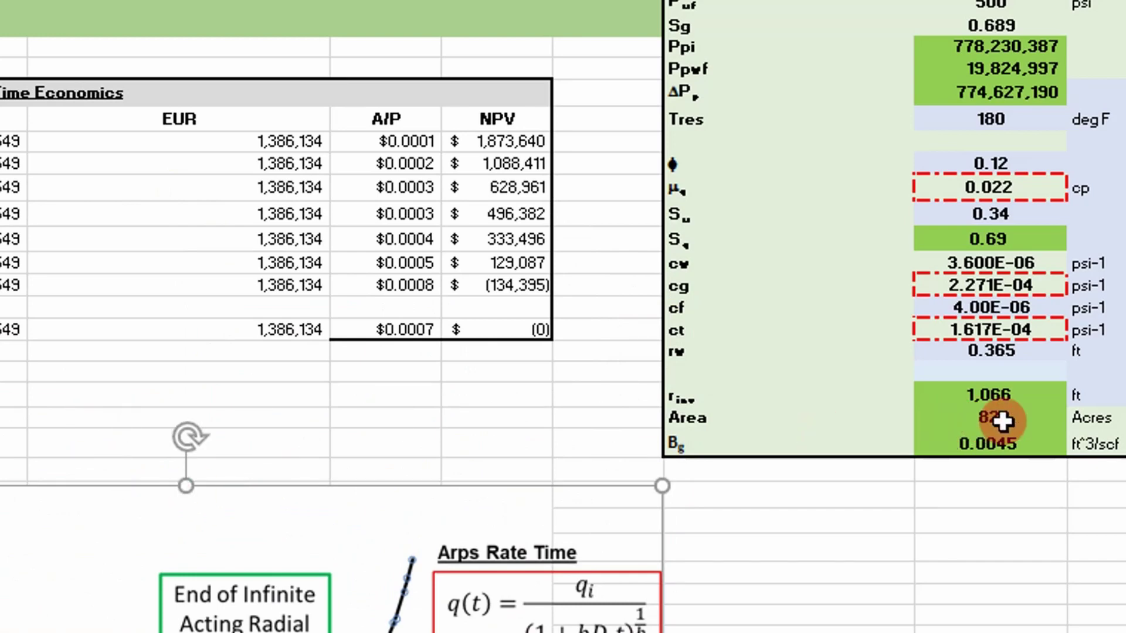
scroll(990, 392, "up", 3)
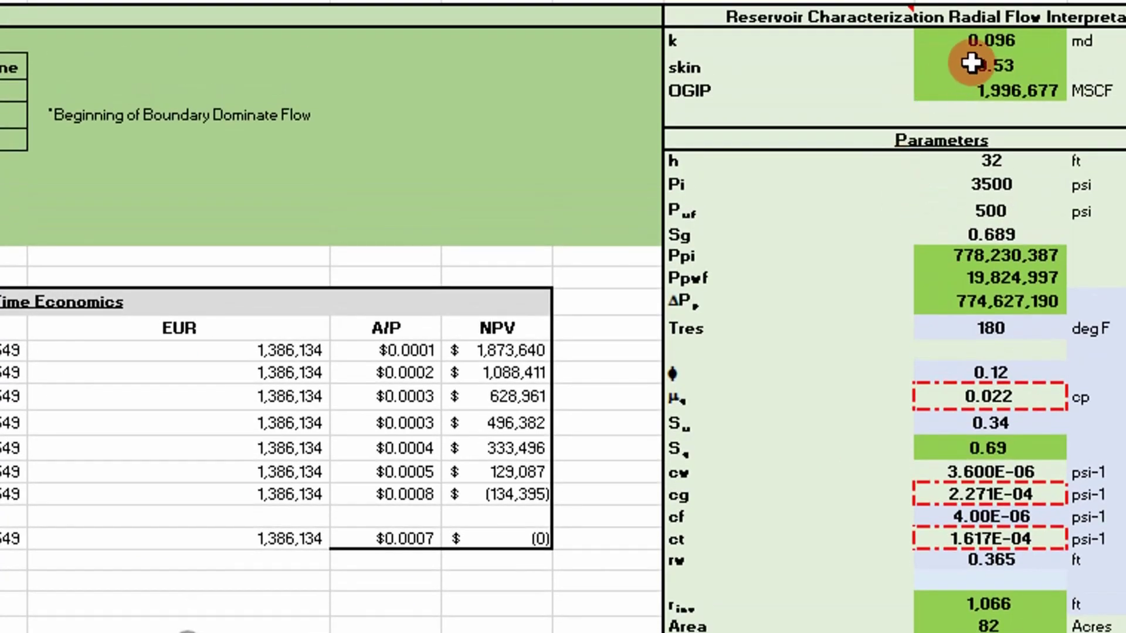
scroll(986, 100, "down", 2)
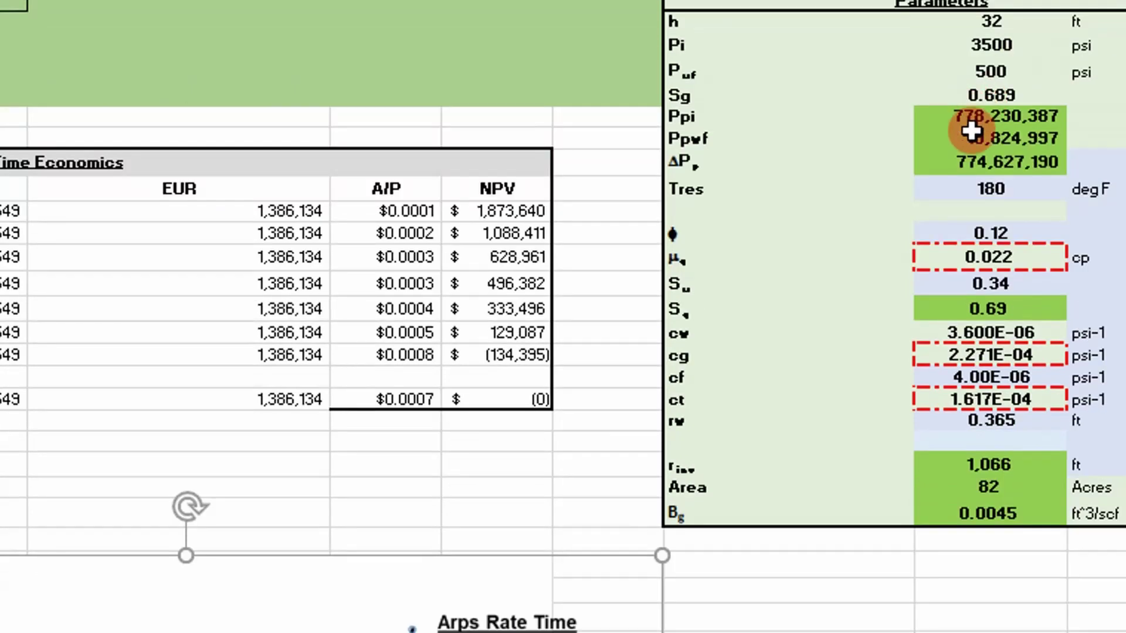
scroll(993, 525, "down", 1)
- Check the 82-acre Area value and select the empty NPV/Acre cell
left_click(1006, 418)
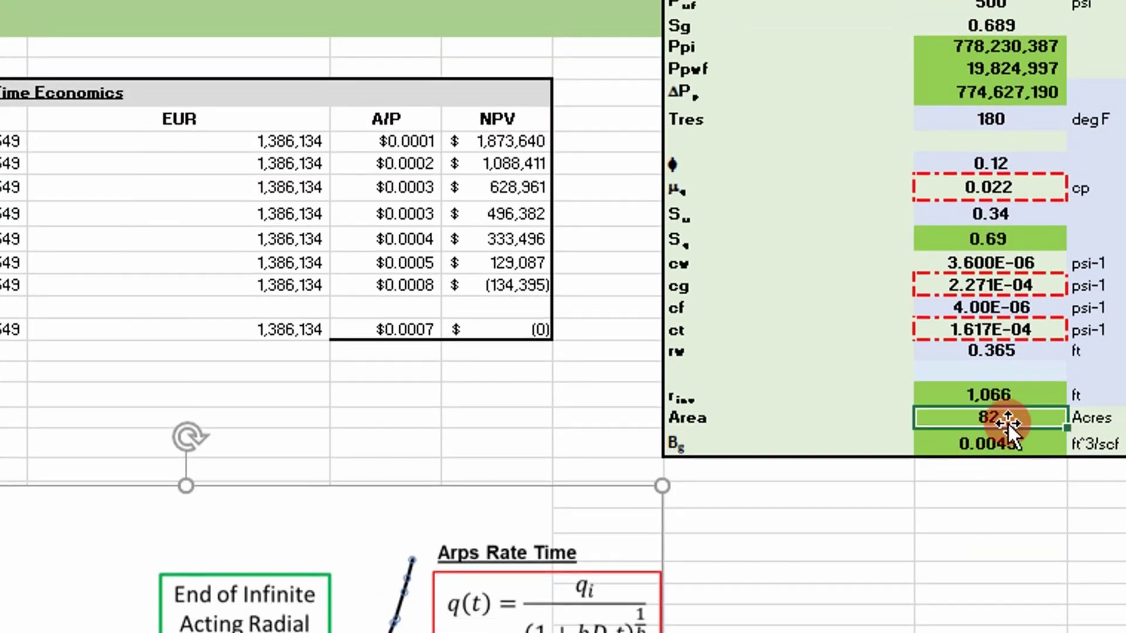
scroll(1044, 595, "left", 3)
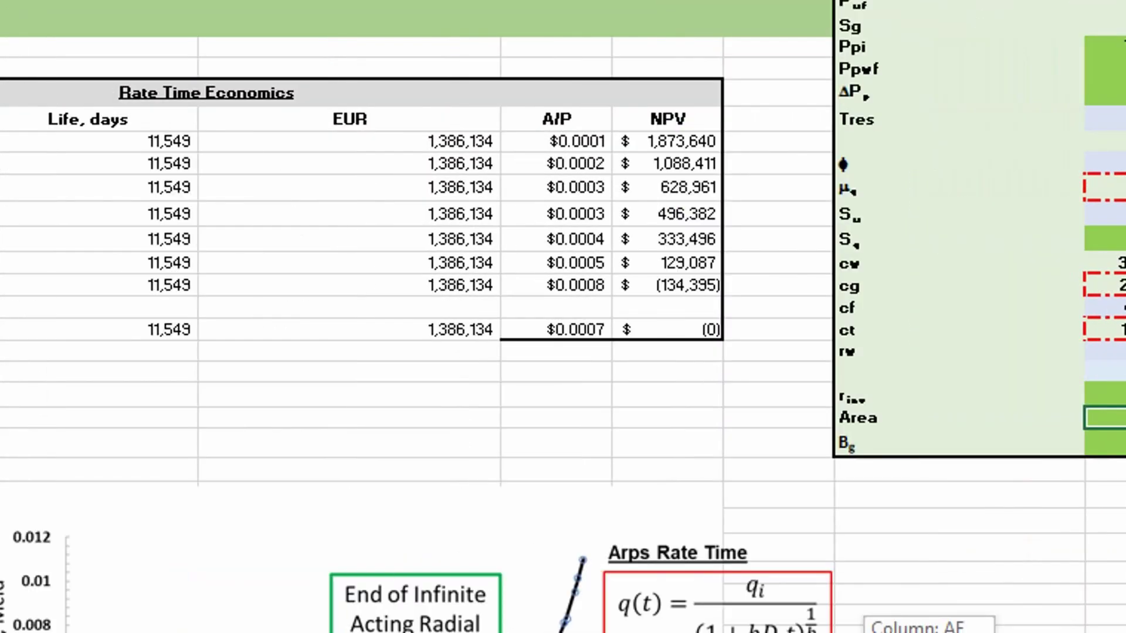
scroll(1045, 596, "left", 4)
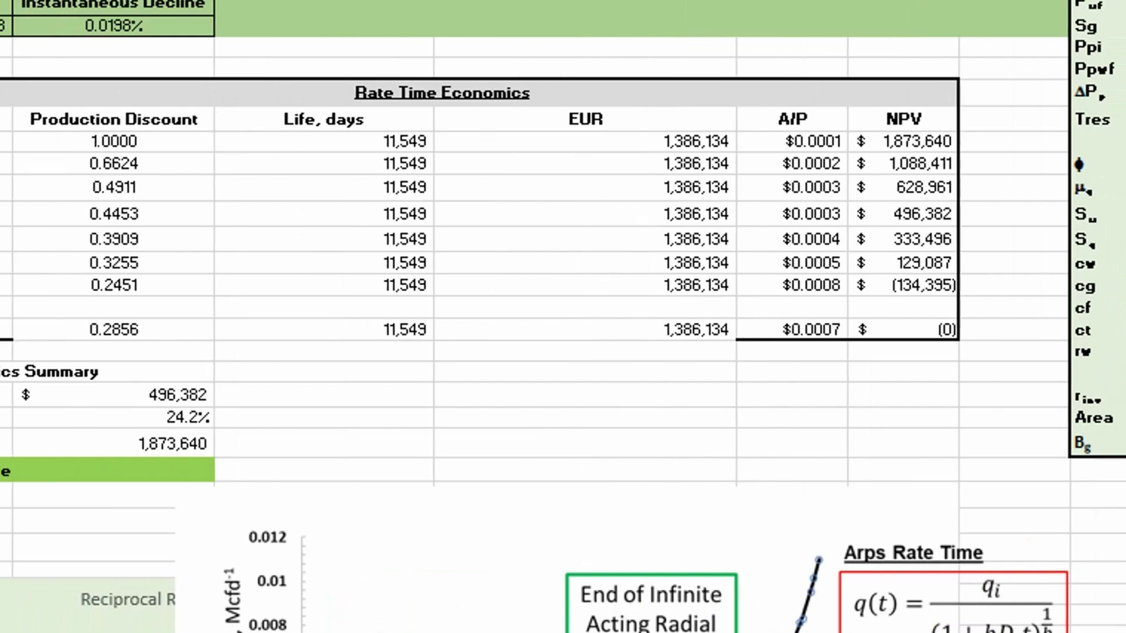
left_click(144, 465)
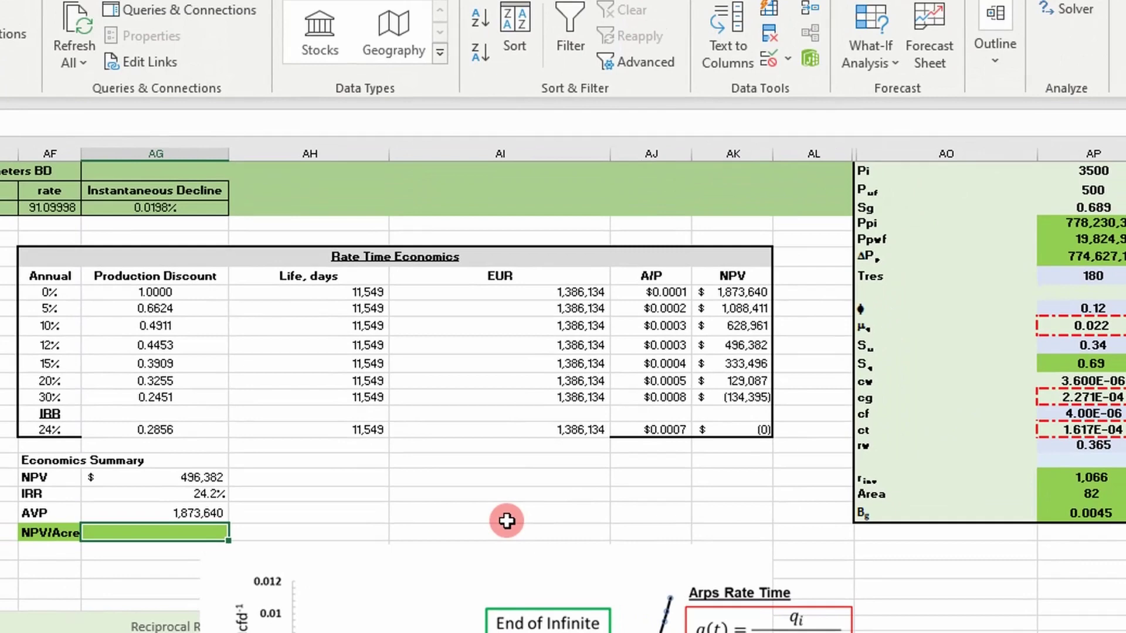
- Enter =AK20/AP29 in the NPV/Acre cell, giving $6,058
type("=")
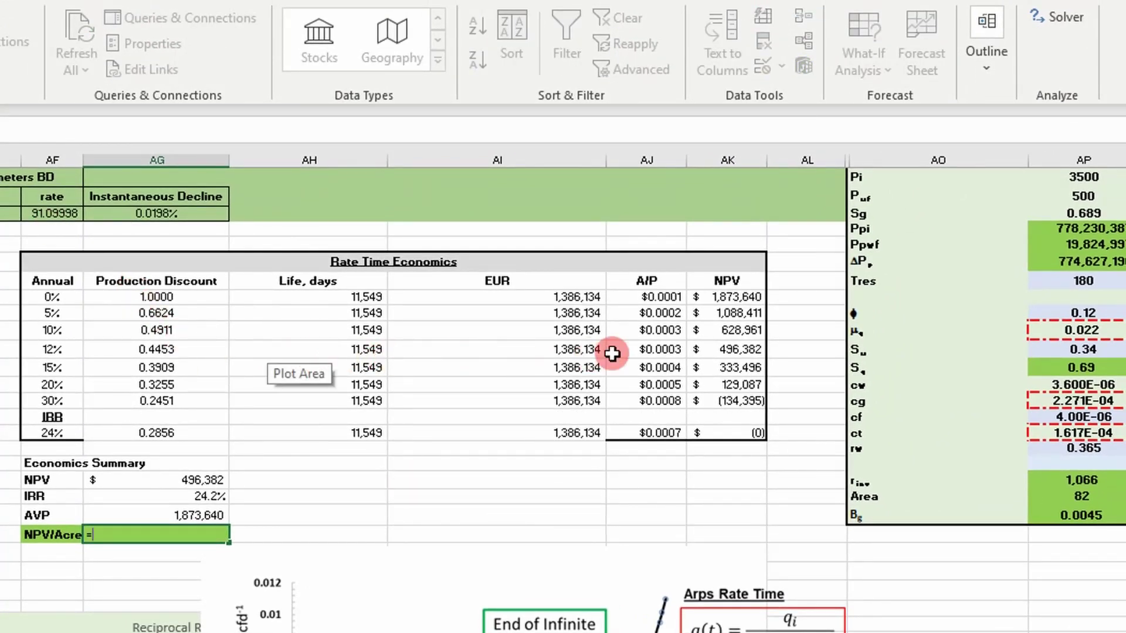
left_click(734, 351)
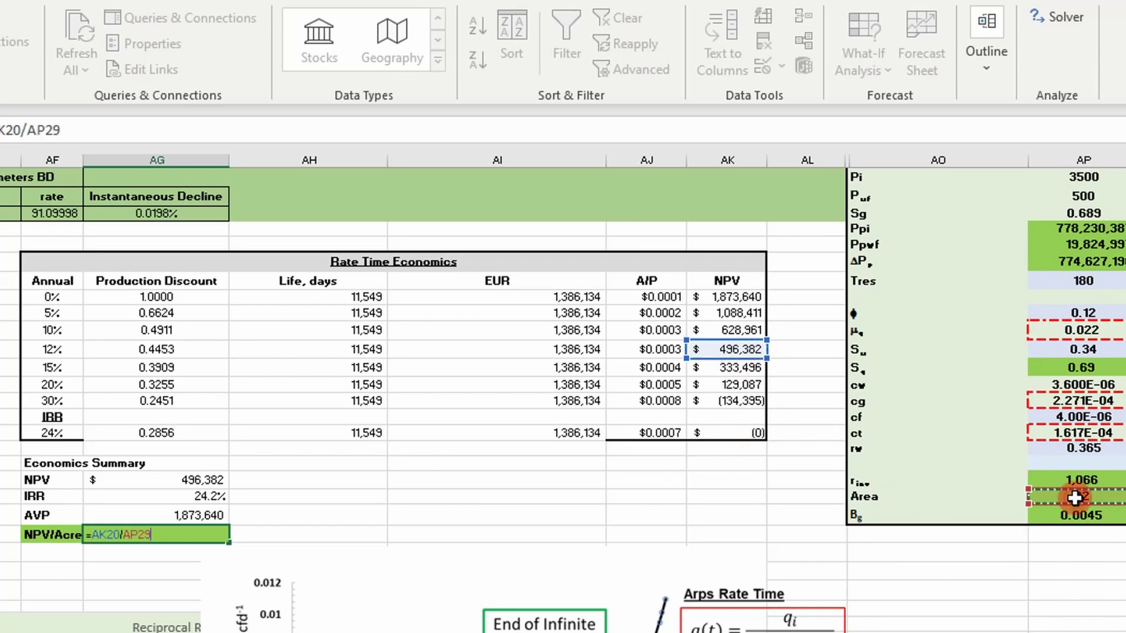
key("Return")
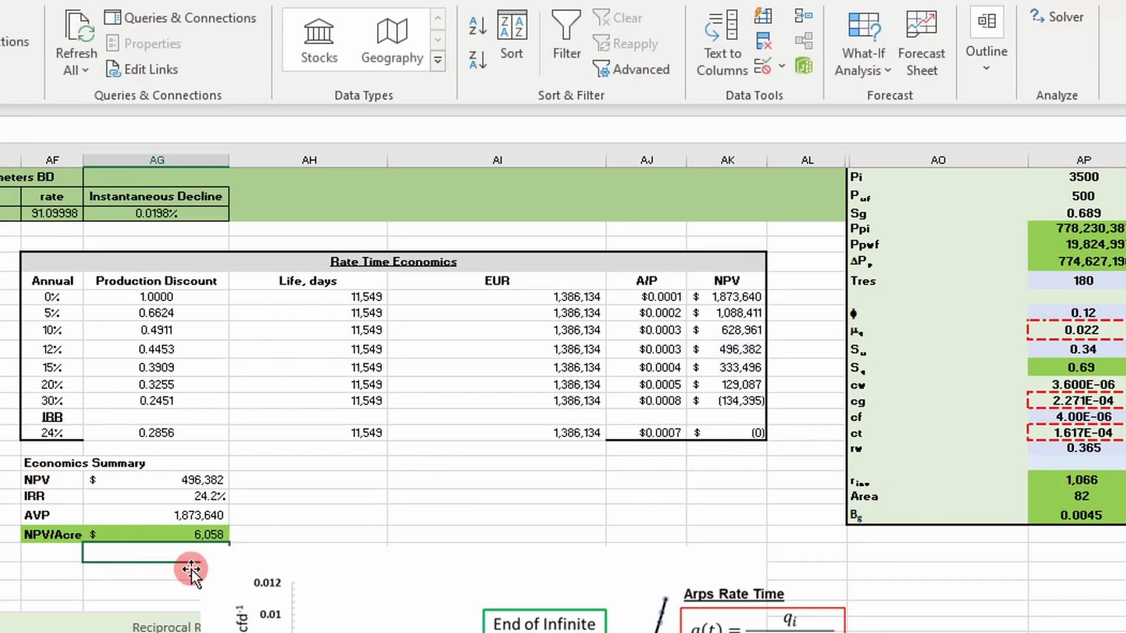
scroll(191, 569, "down", 2)
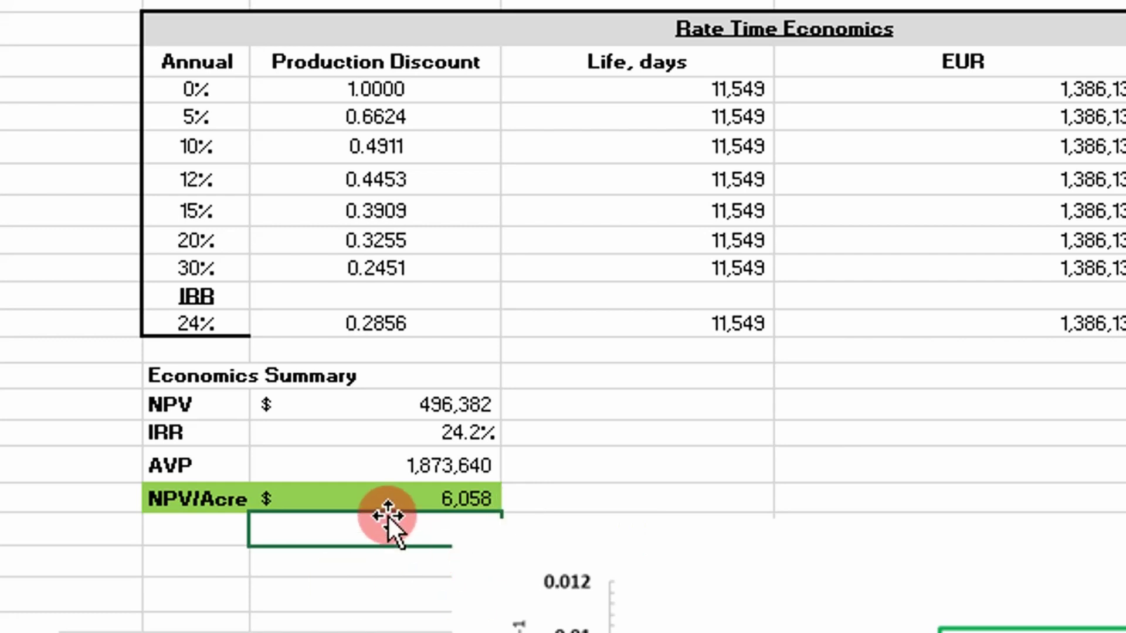
left_click(469, 499)
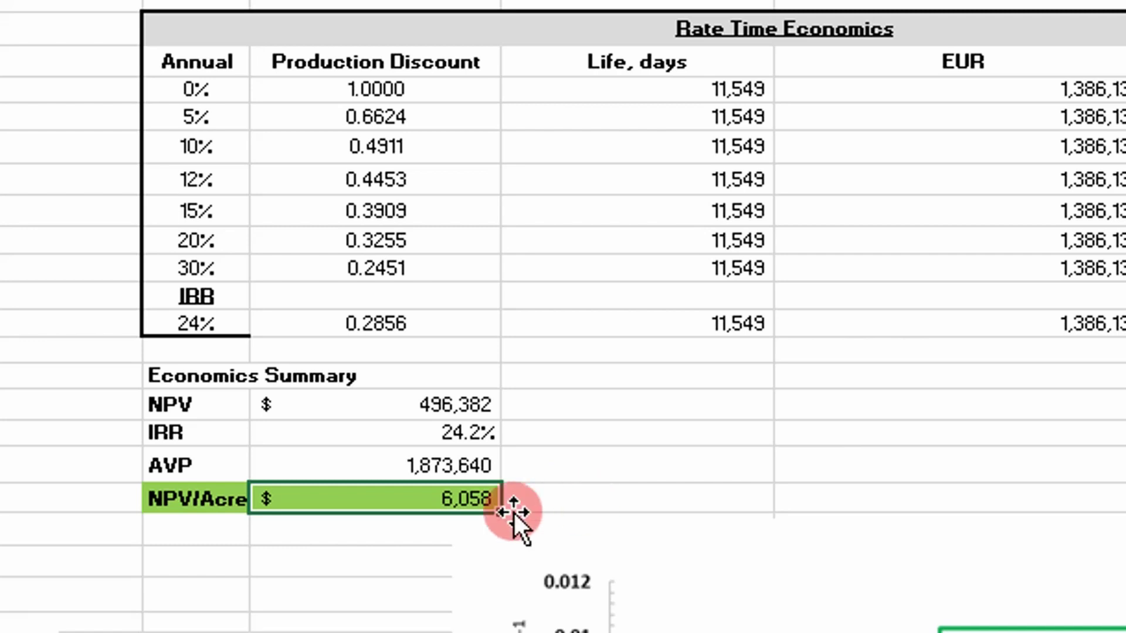
left_click_drag(448, 502, 418, 498)
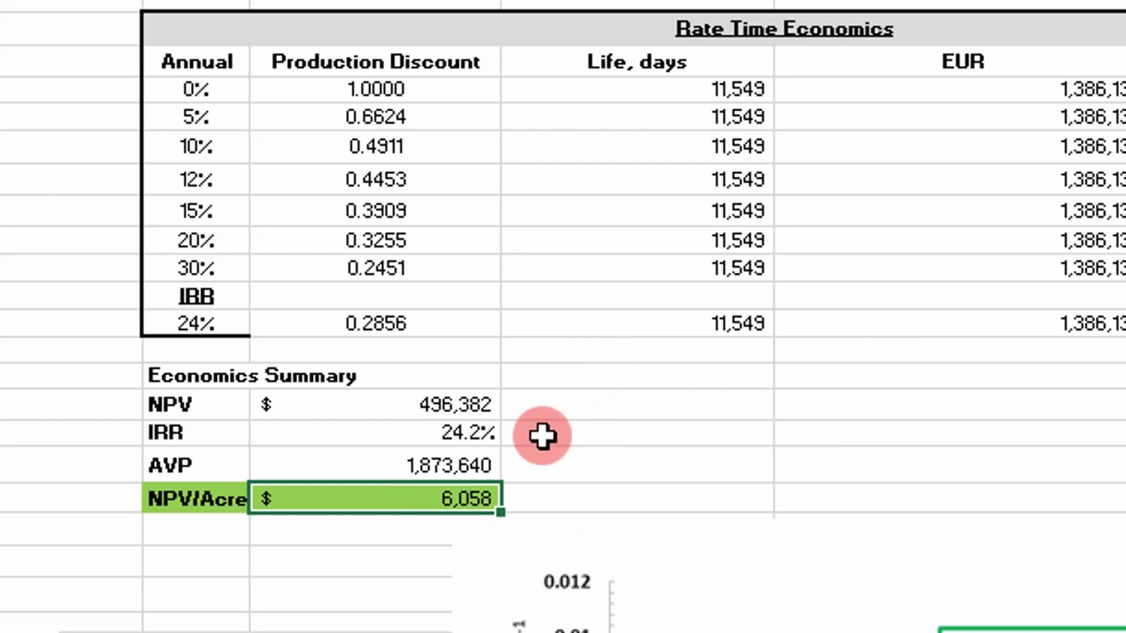
scroll(542, 443, "up", 1)
scroll(556, 448, "up", 3)
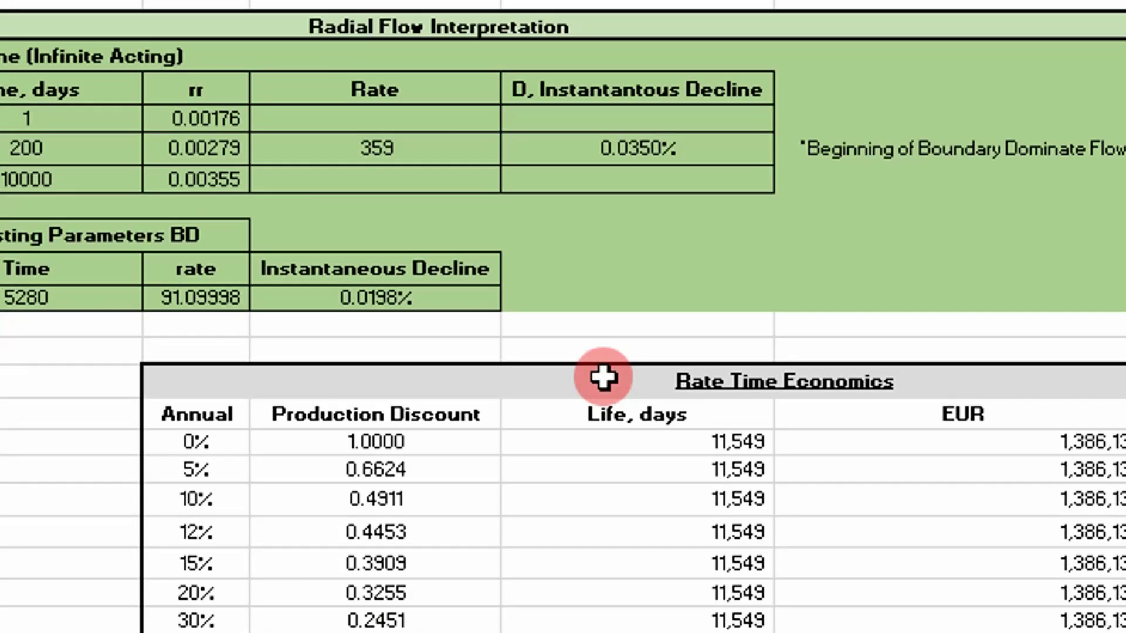
scroll(1011, 606, "down", 1)
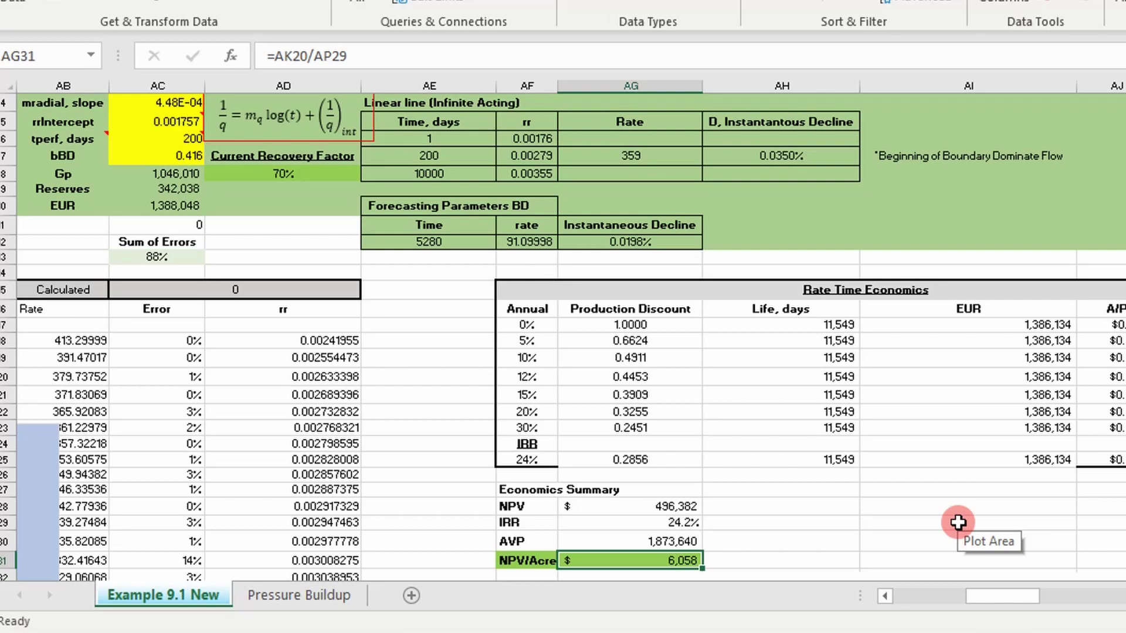
- Scroll across the sheet to compare the Rate Time Economics tables and Economics Summary figures
left_click_drag(1005, 596, 1038, 595)
scroll(1021, 495, "up", 1)
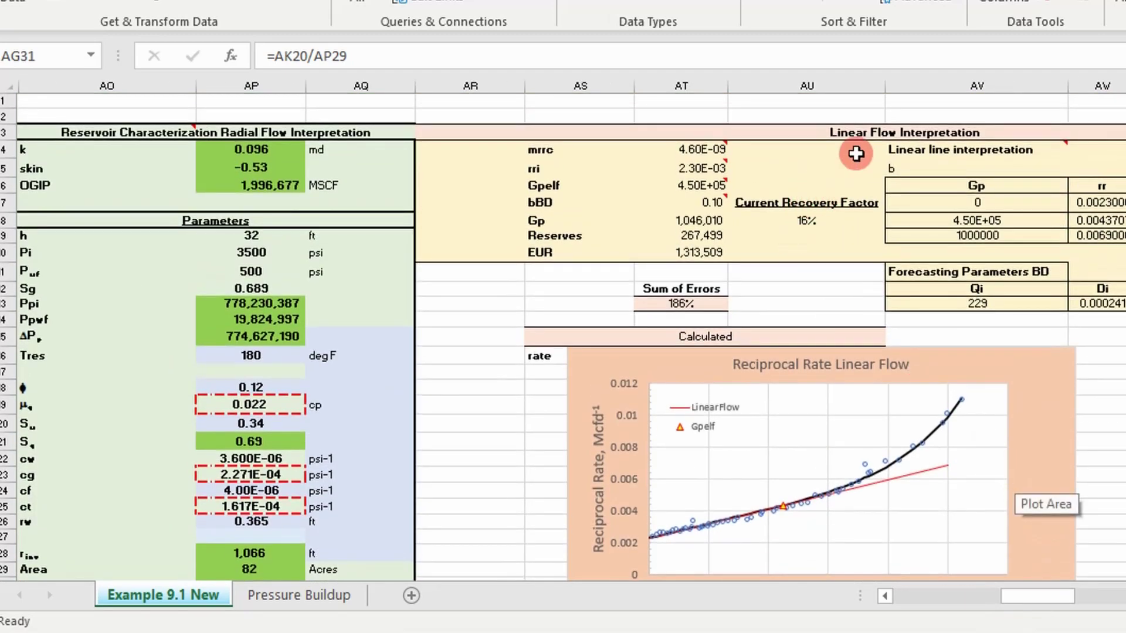
scroll(866, 169, "down", 1)
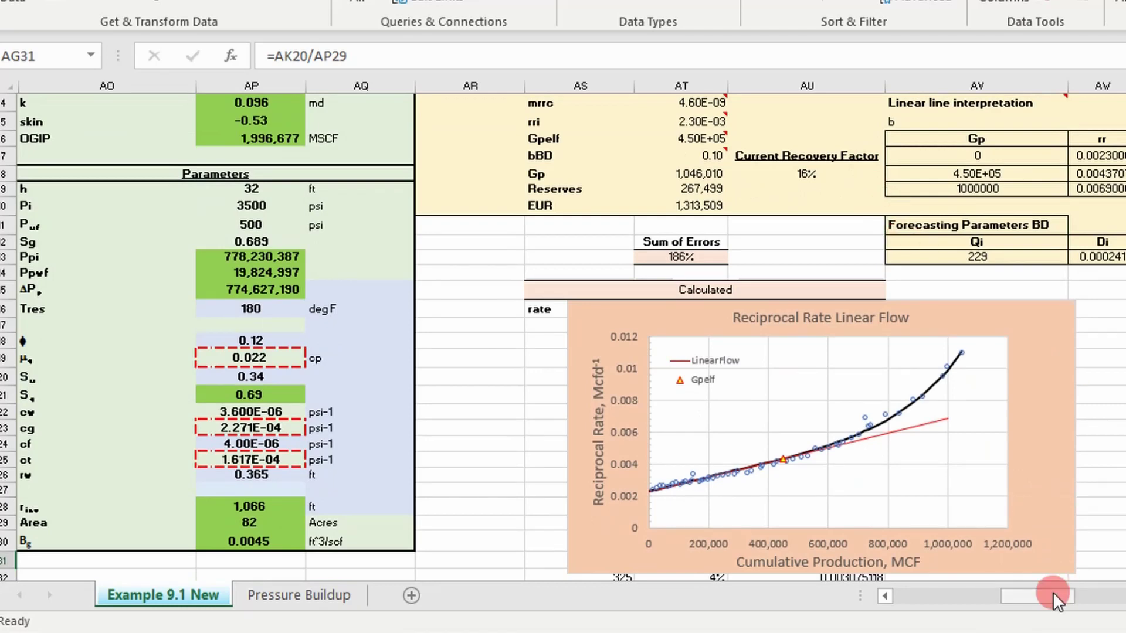
left_click_drag(1051, 592, 1011, 584)
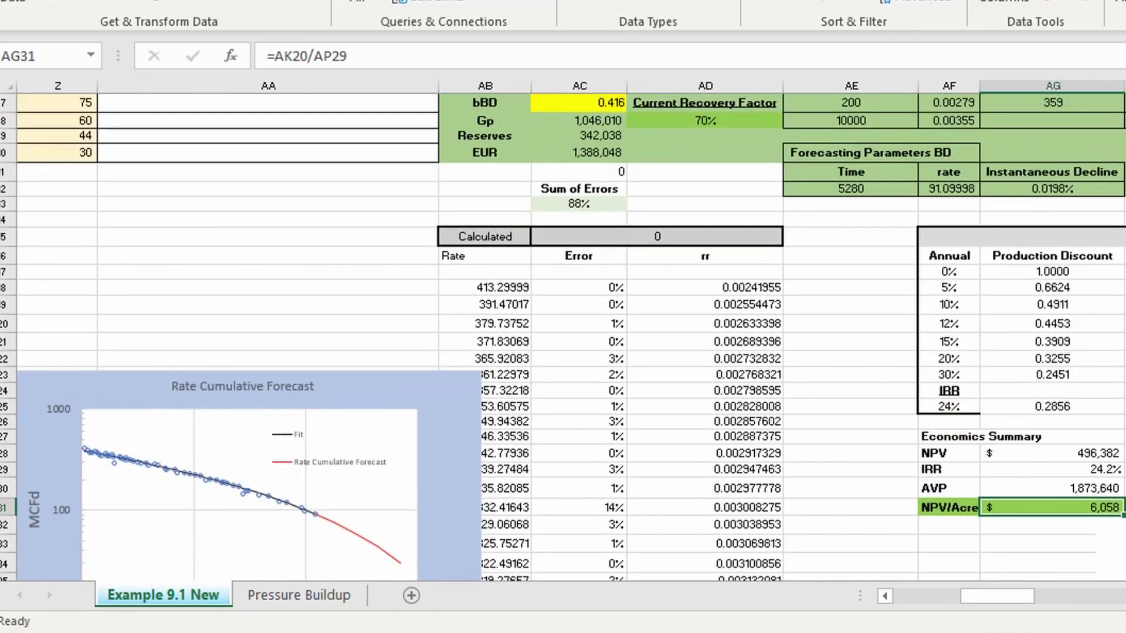
scroll(493, 116, "right", 5)
scroll(493, 115, "down", 2)
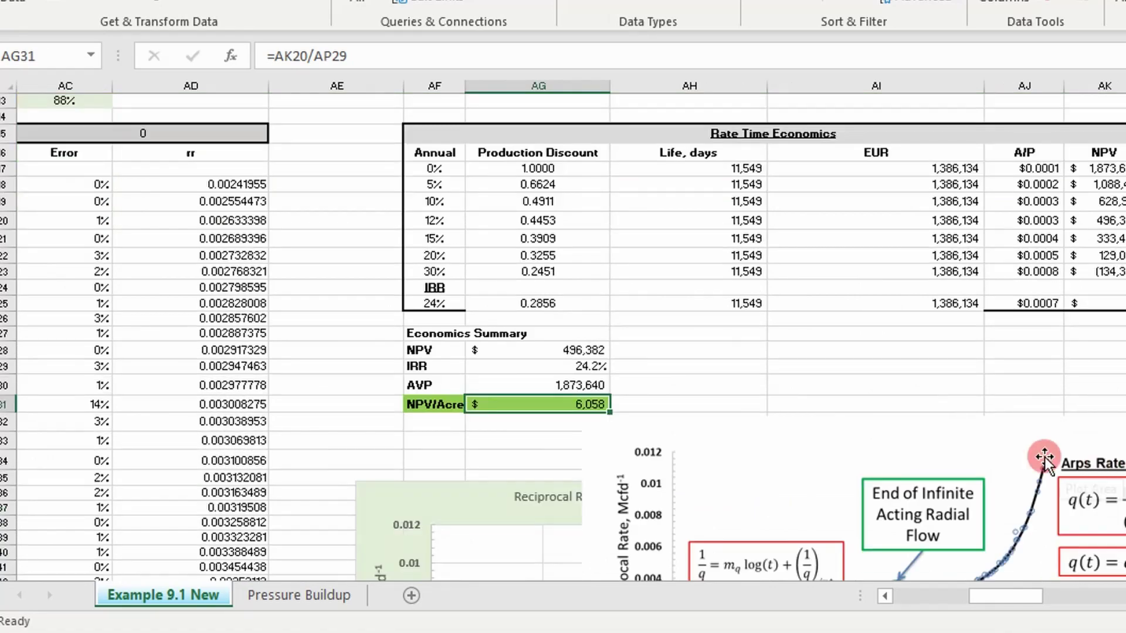
scroll(493, 115, "up", 4)
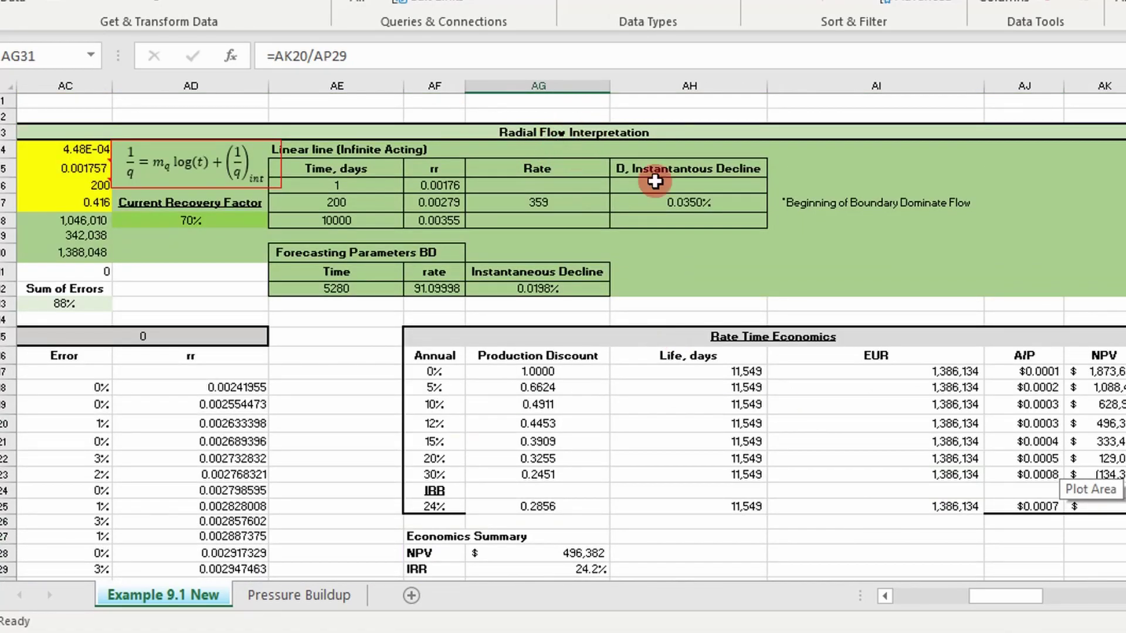
left_click_drag(1024, 589, 982, 561)
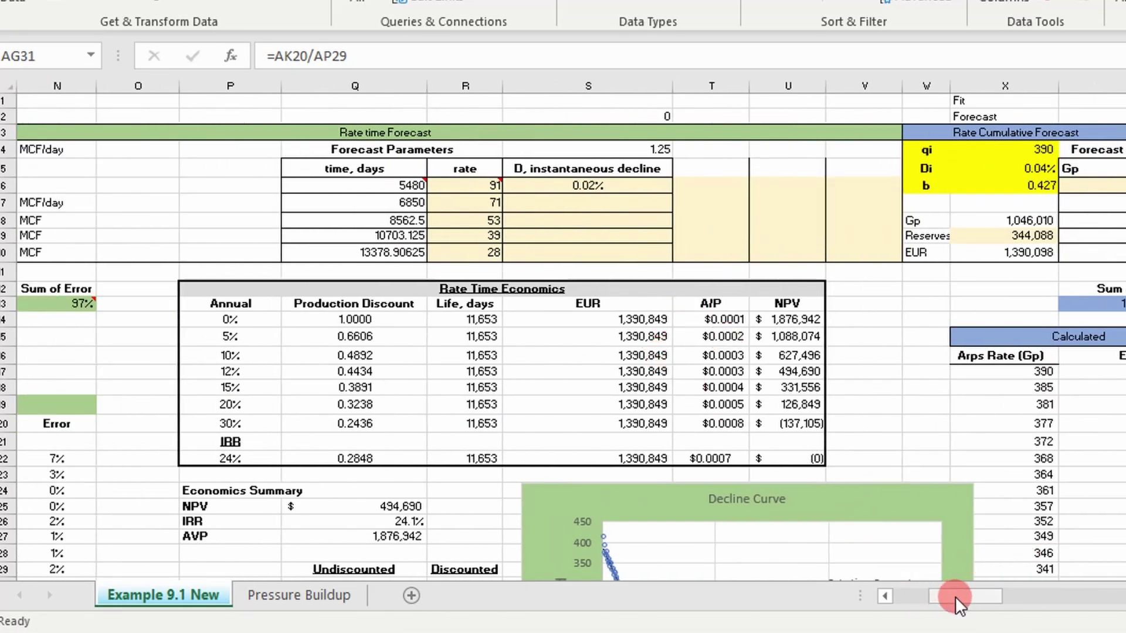
left_click_drag(955, 597, 995, 580)
scroll(846, 375, "down", 3)
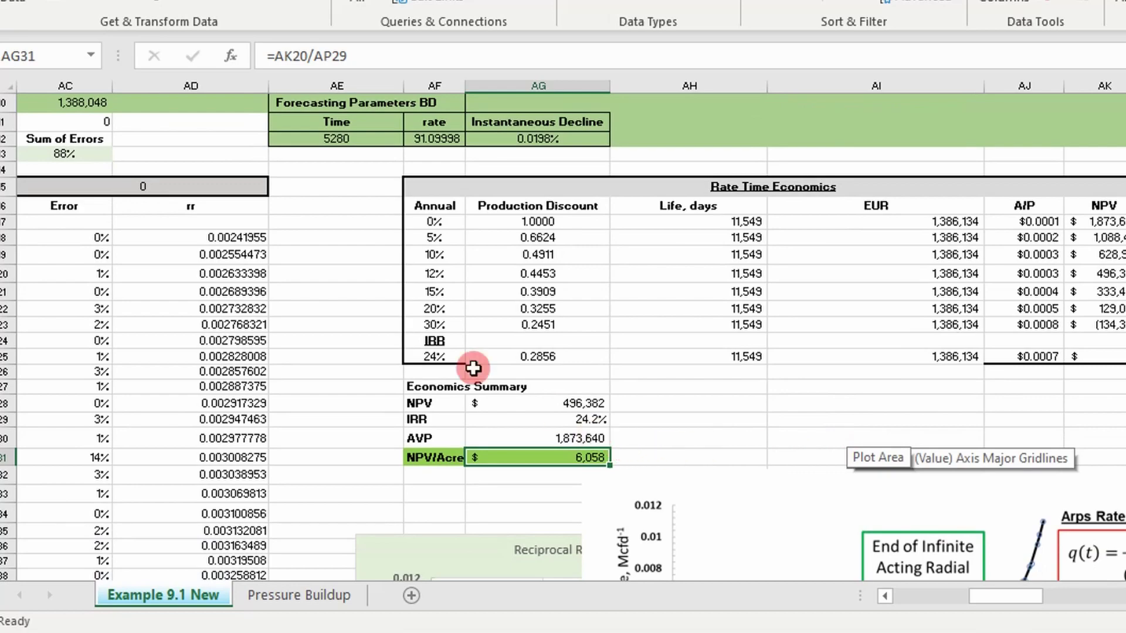
mouse_move(990, 596)
left_mouse_down()
mouse_move(941, 604)
mouse_move(988, 599)
left_mouse_up()
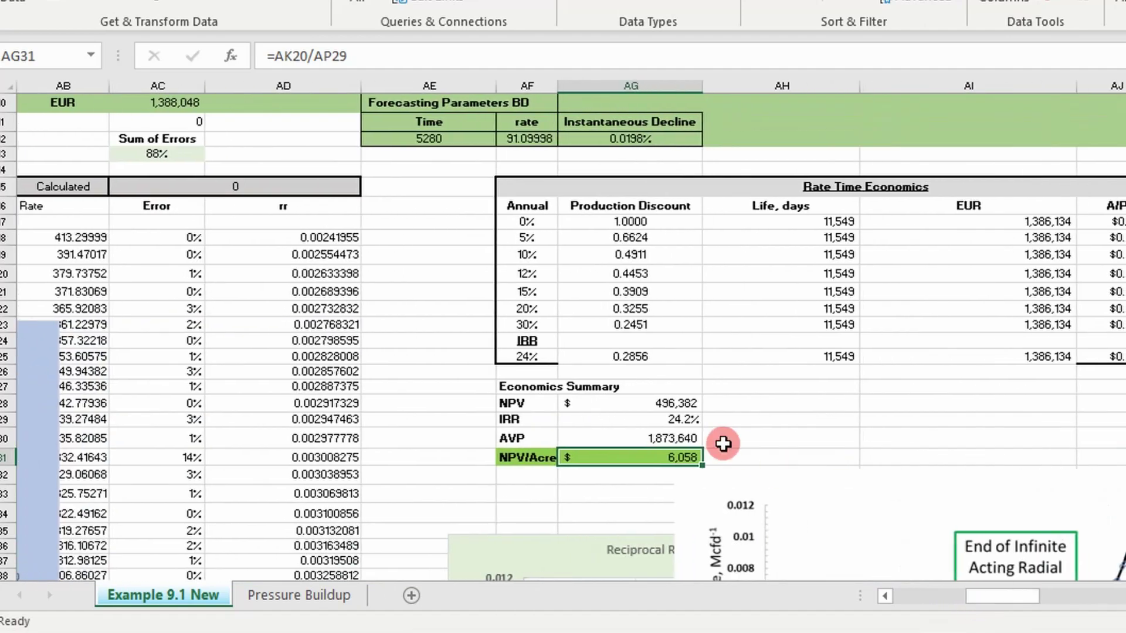
left_click(729, 461)
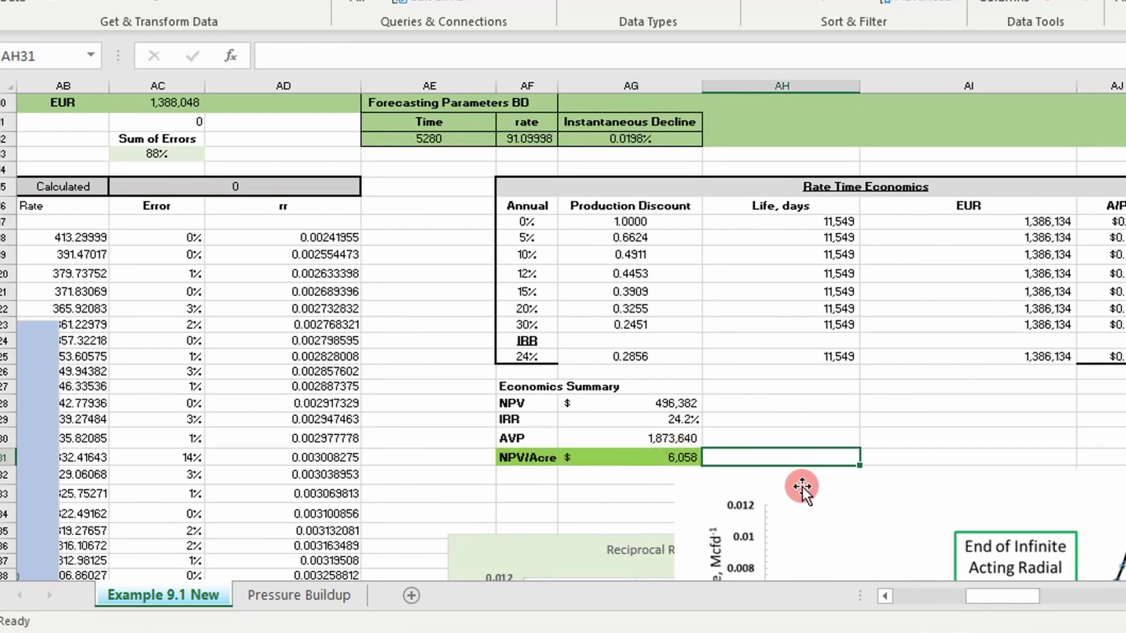
scroll(803, 481, "up", 1)
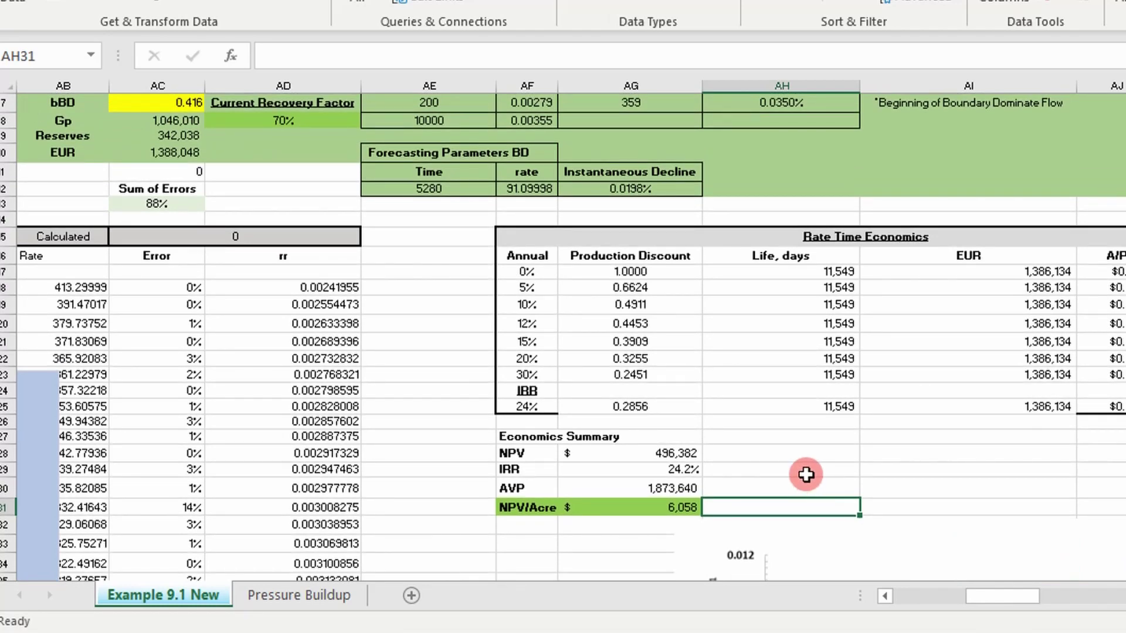
scroll(809, 487, "up", 1)
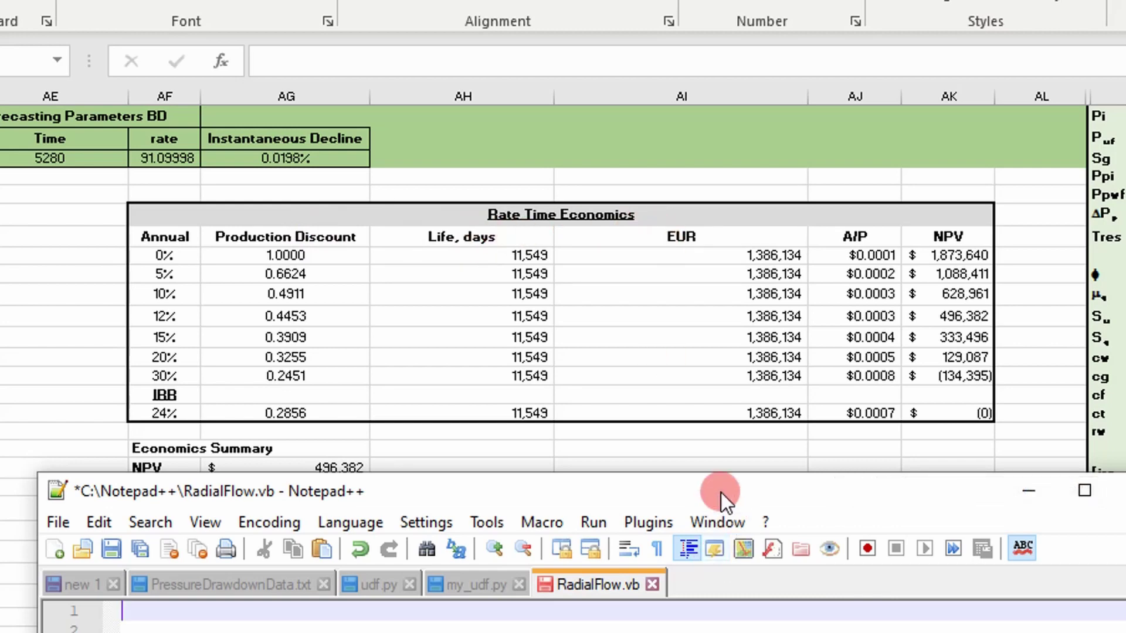
- Paste the description comment and eight-parameter EURDiscountFactorRadialFlow header into RadialFlow.vb
left_click_drag(722, 487, 934, 1)
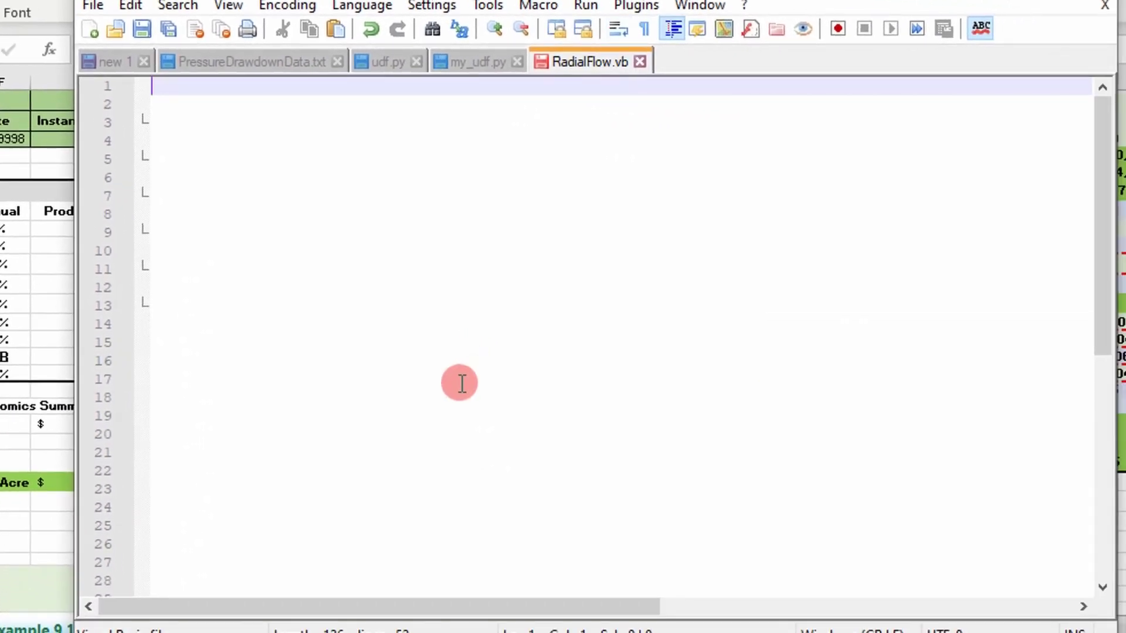
left_click(459, 383)
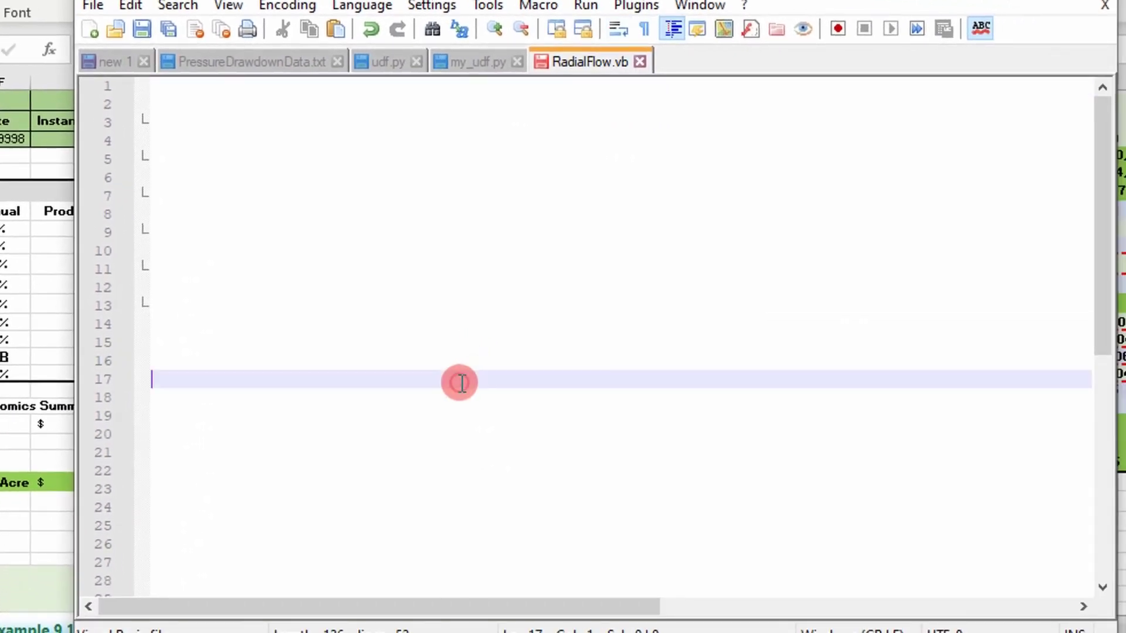
key("ctrl+v")
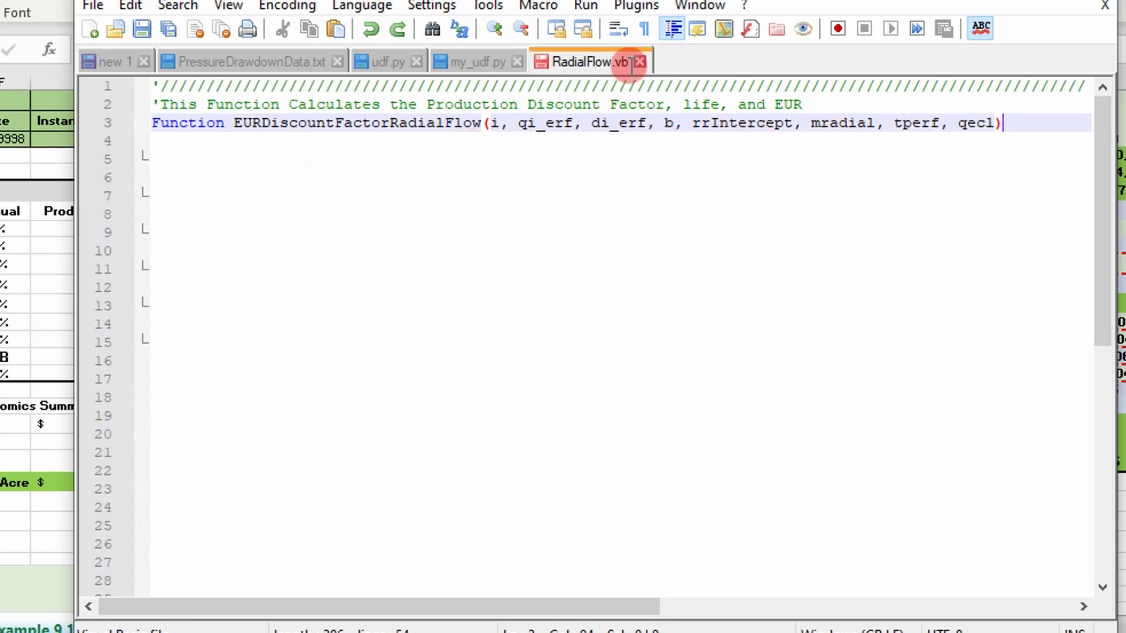
double_click(700, 1)
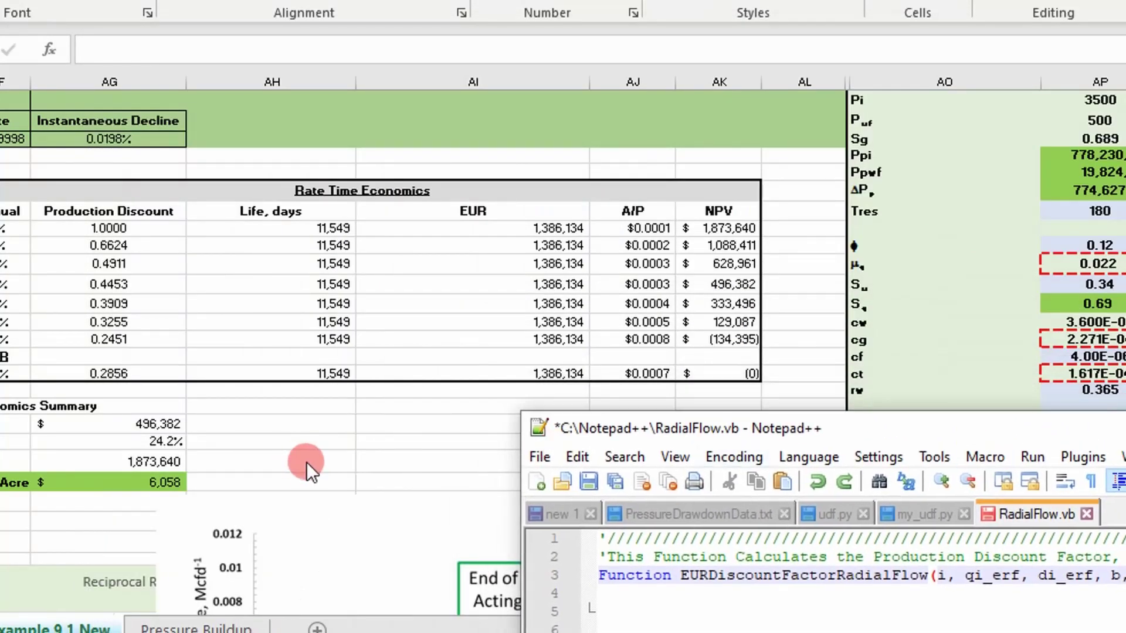
key("alt+Tab")
scroll(354, 481, "down", 7)
scroll(364, 445, "up", 2)
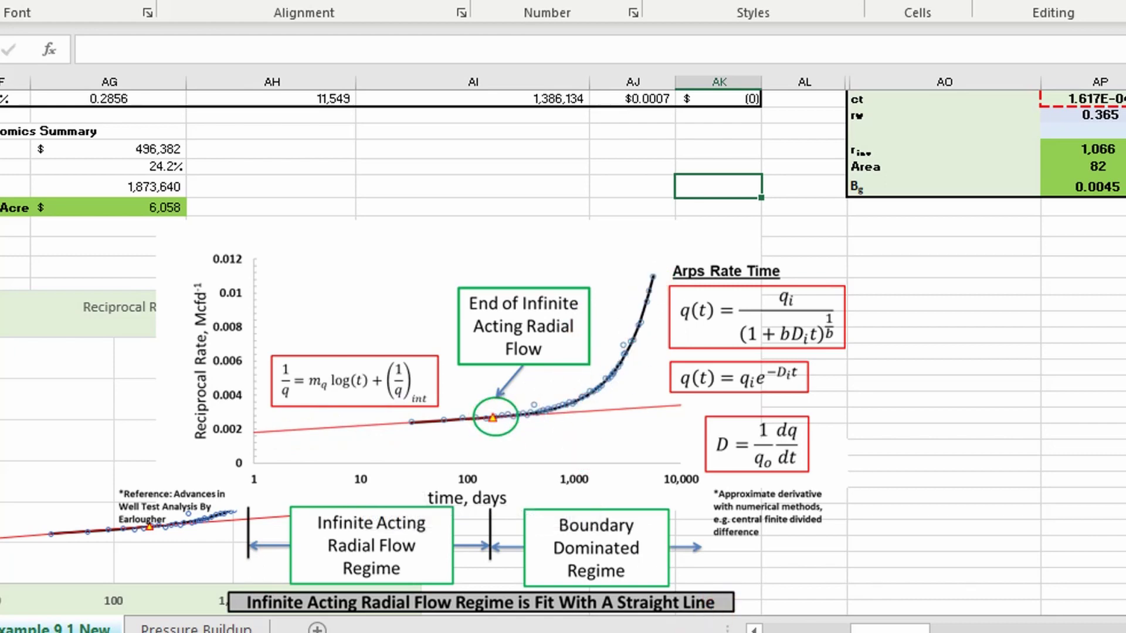
left_click(673, 632)
left_click_drag(793, 425, 271, 38)
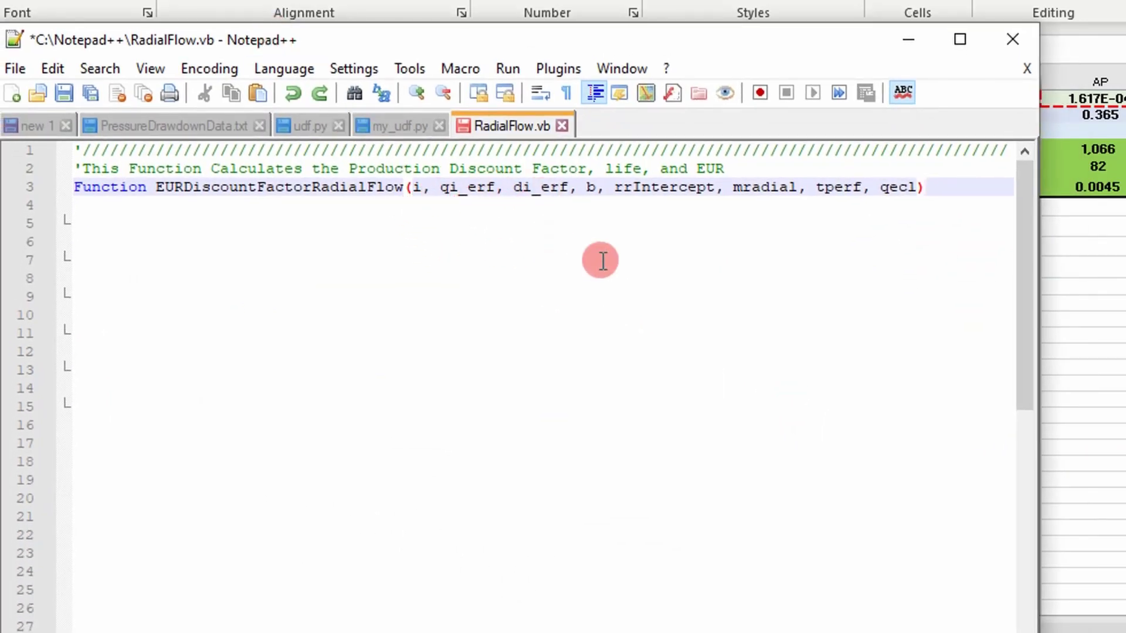
- Paste eight indented comment lines under the function header, describing parameters from i through qecl
left_click(565, 279)
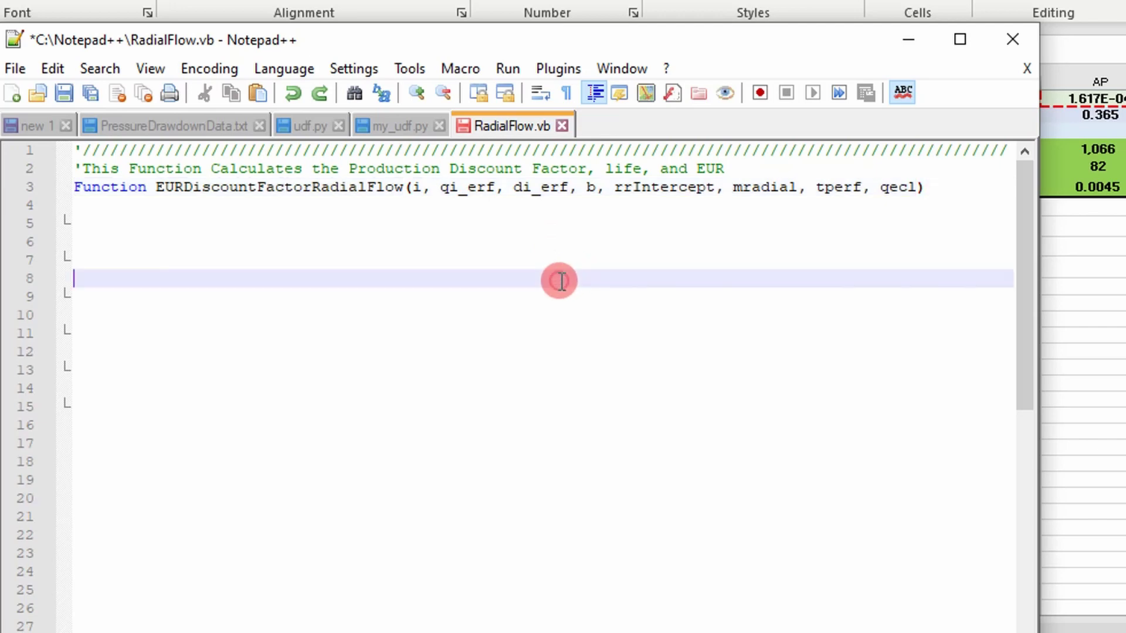
key("ctrl+v")
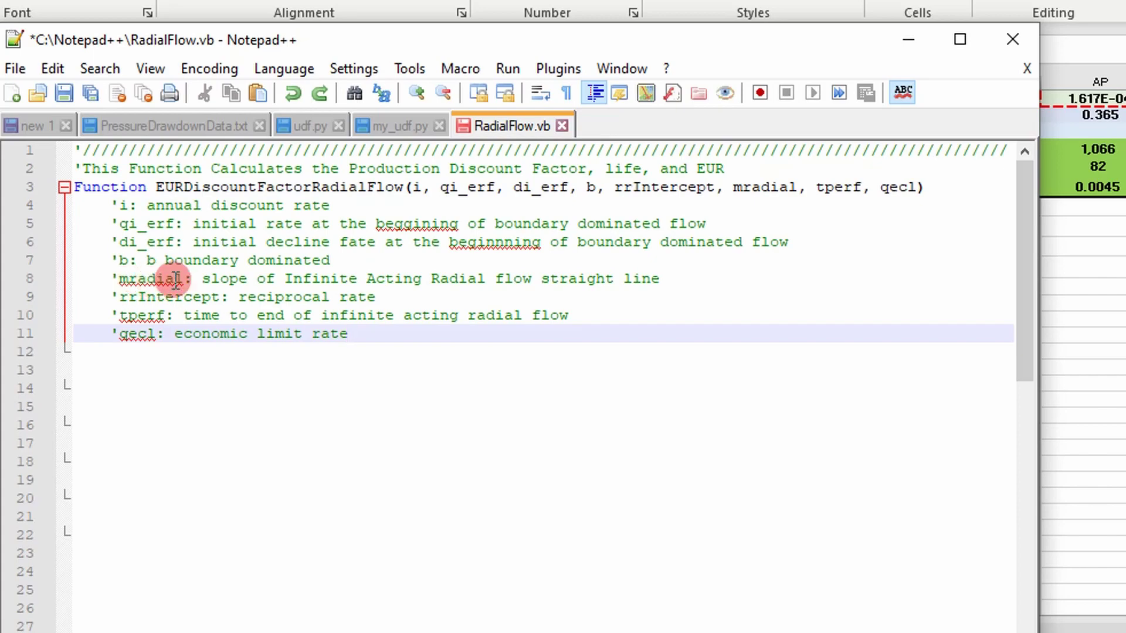
left_click_drag(381, 42, 859, 161)
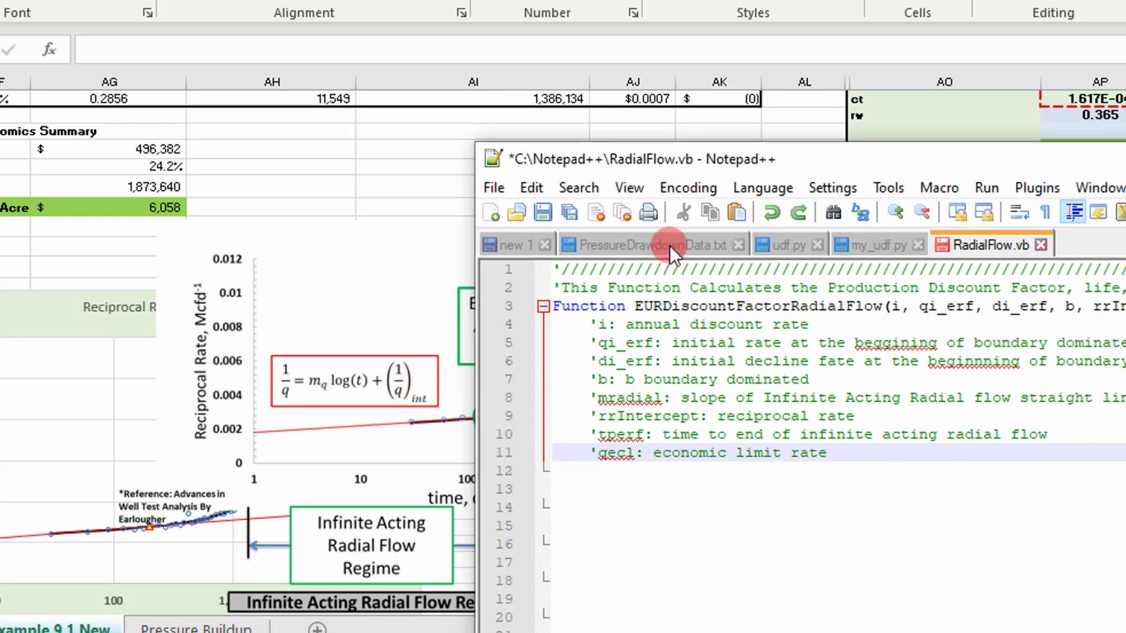
left_click_drag(742, 158, 586, 477)
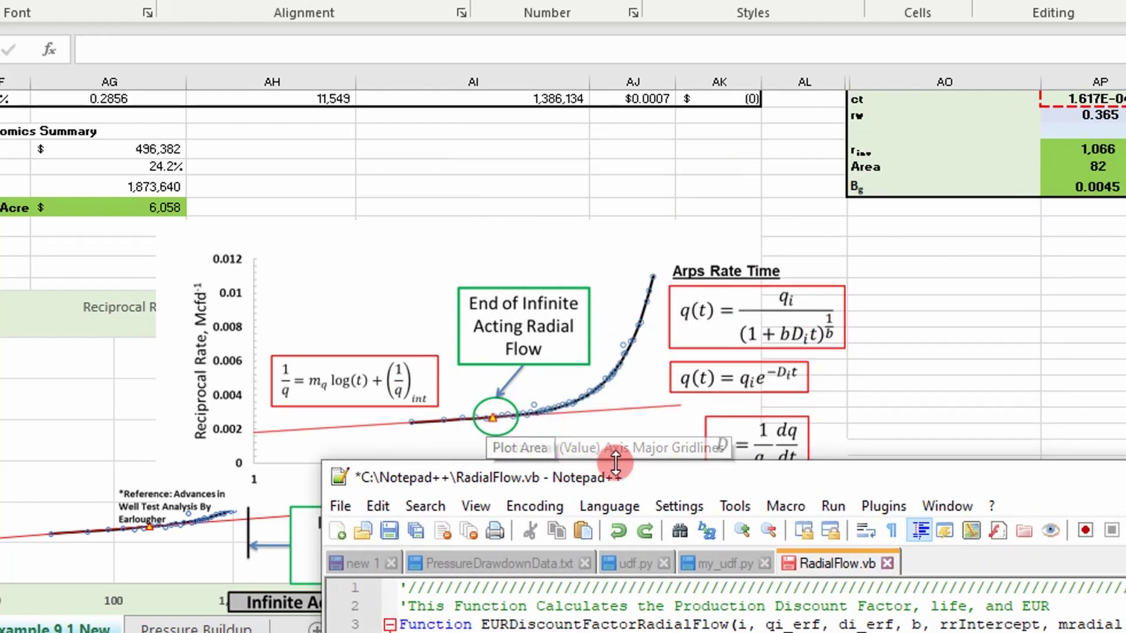
double_click(674, 482)
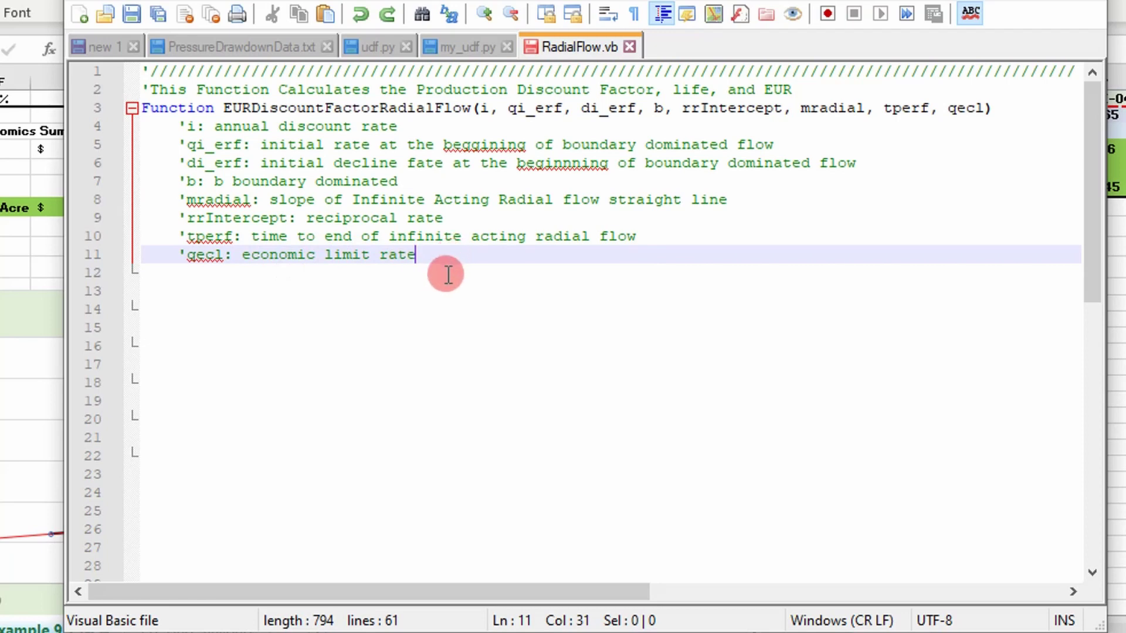
- Add the i = i / 365 conversion, the life = Round(...) line and the For T loop
key("Down")
key("Down")
type("'Converts annual discount rate to daily discount rate     i = i / 365")
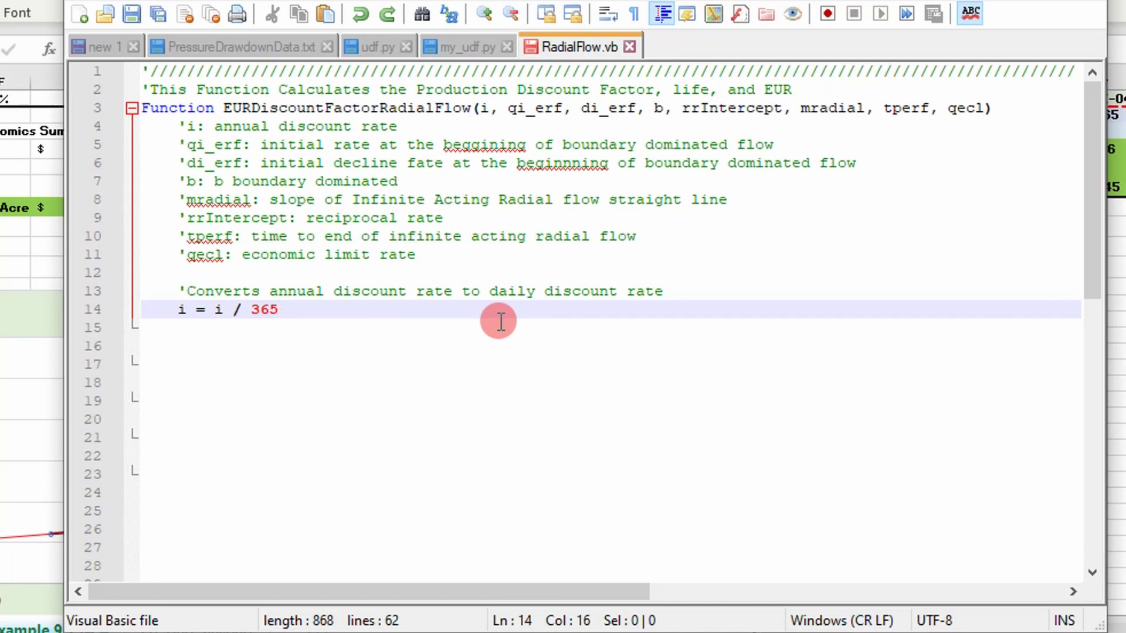
type("'calculates the life of the well     life = Round(tperf + RateTimeLife(qi_erf, qecl, b, di_erf), 0)")
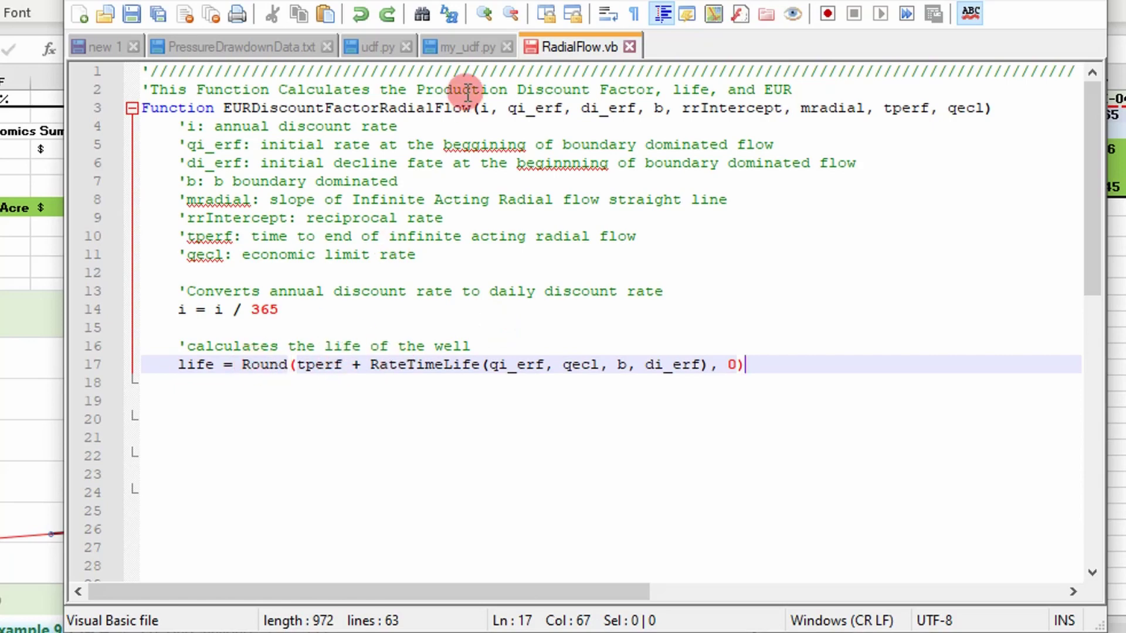
left_click_drag(235, 0, 757, 102)
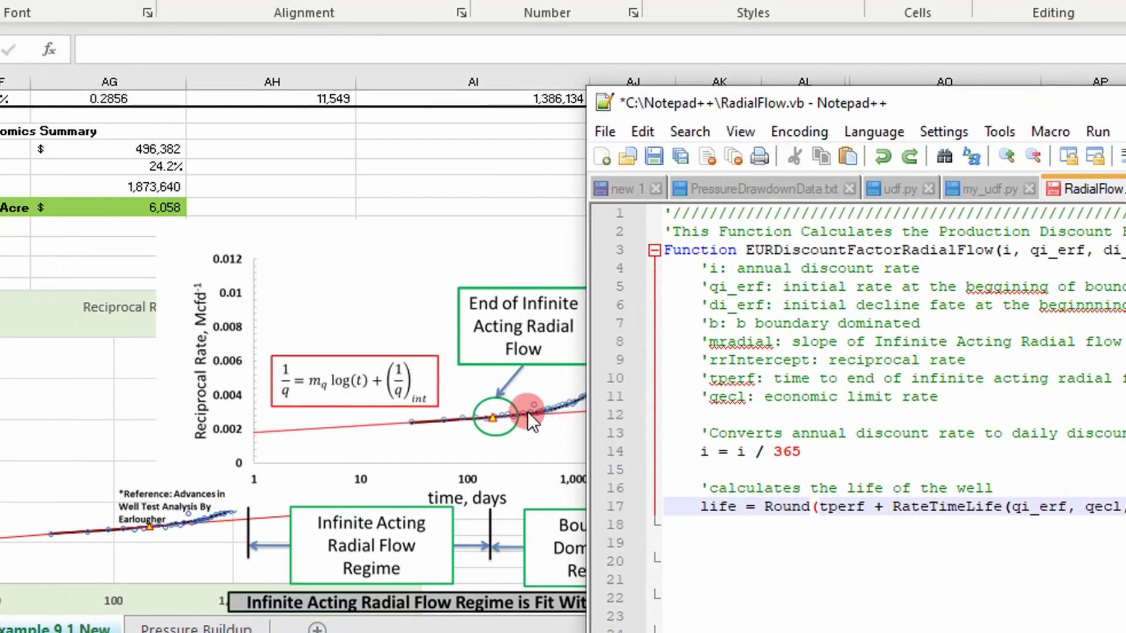
left_click_drag(1021, 119, 313, 0)
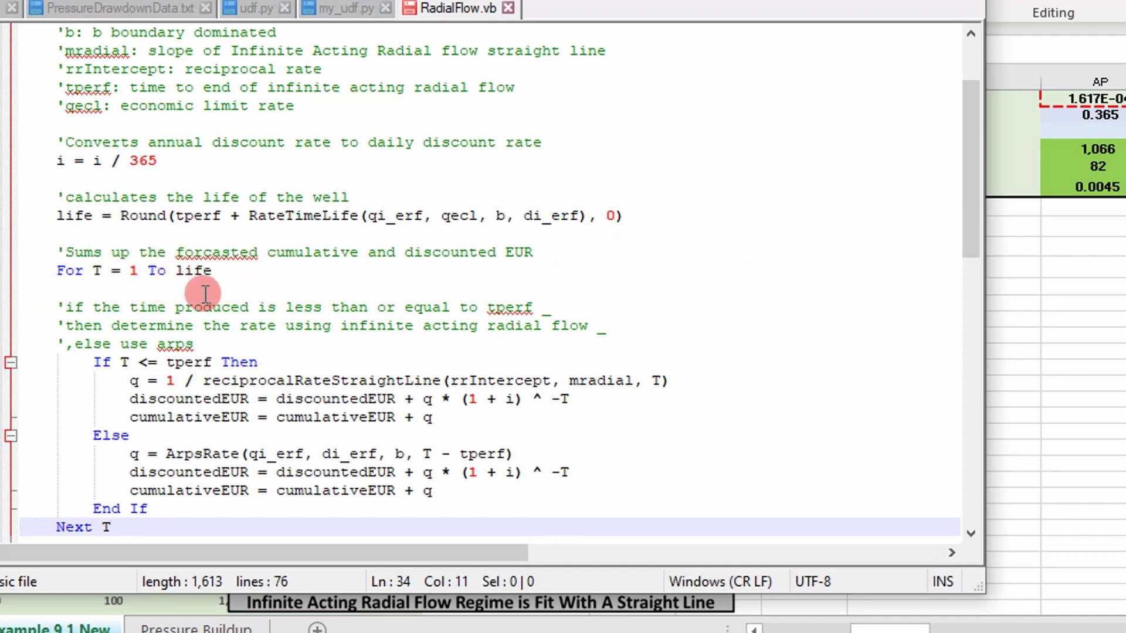
scroll(210, 271, "down", 1)
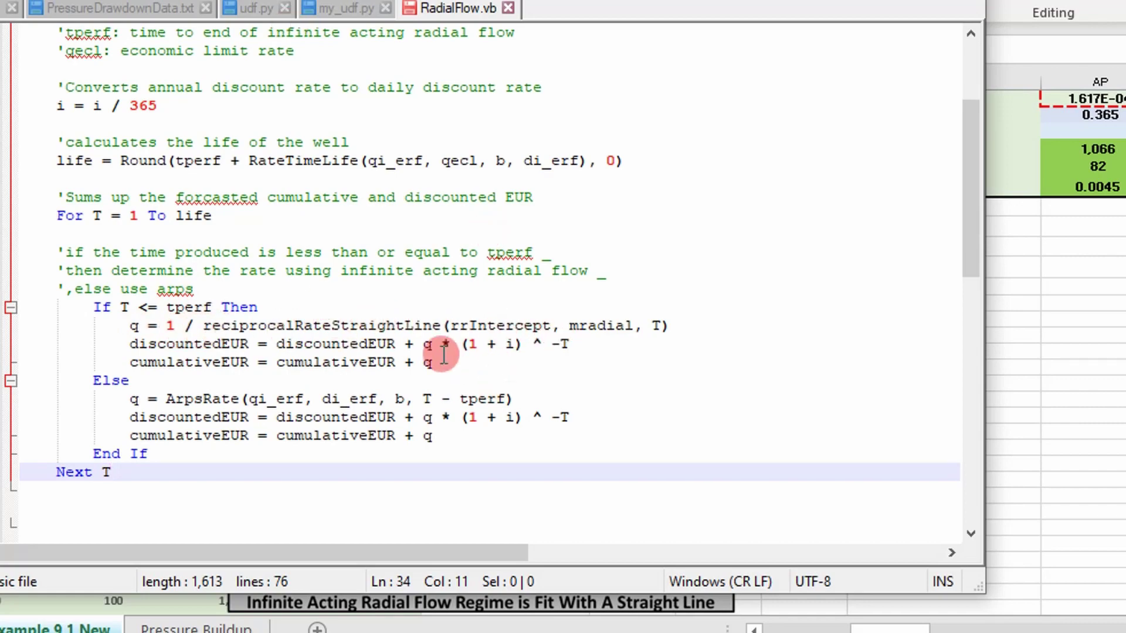
left_click_drag(401, 0, 916, 2)
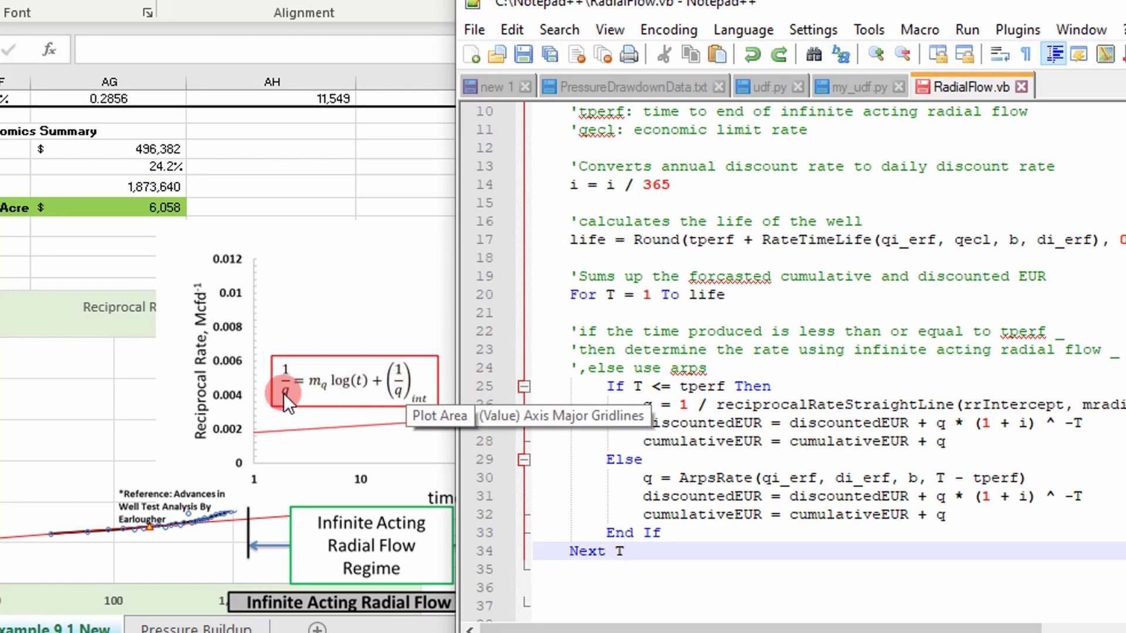
double_click(722, 7)
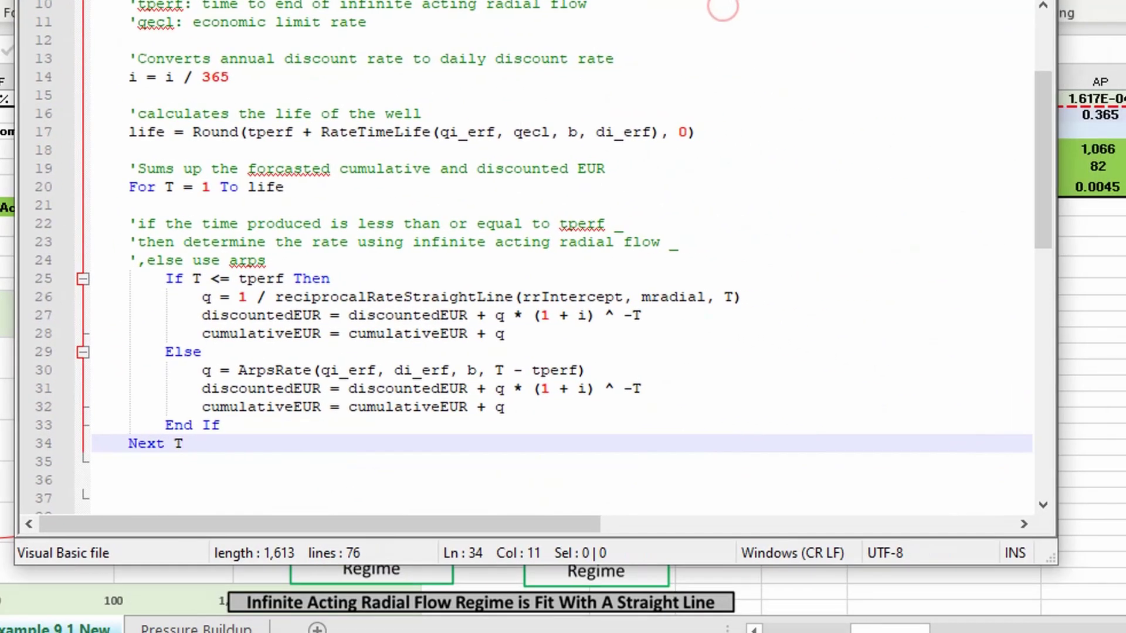
left_click(347, 320)
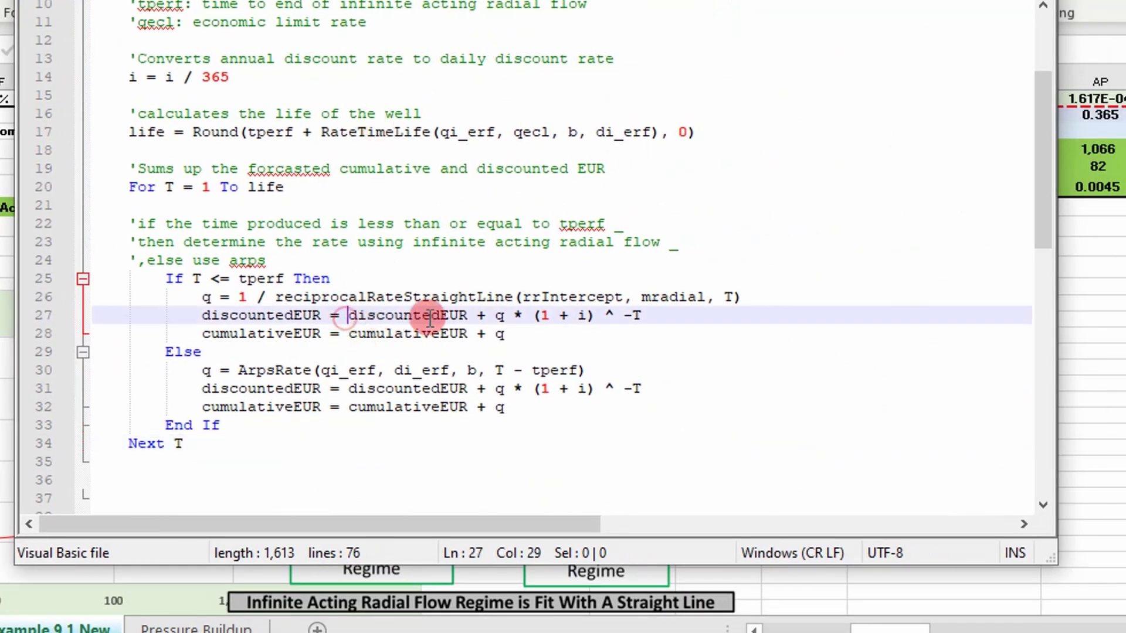
left_click(651, 315)
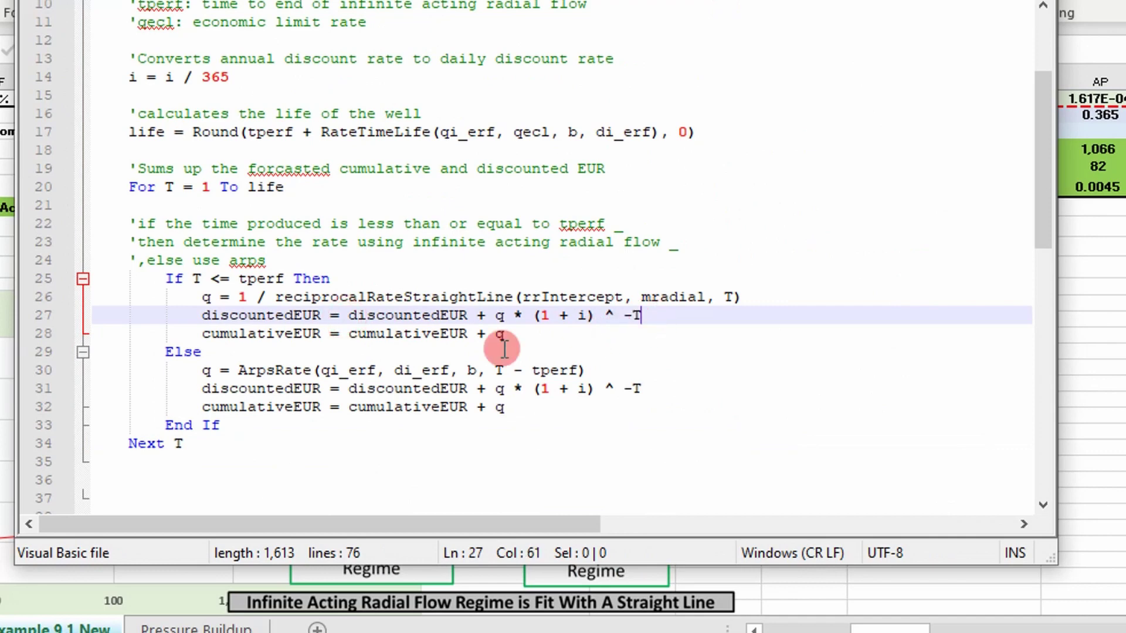
left_click(253, 334)
left_click_drag(256, 333, 295, 337)
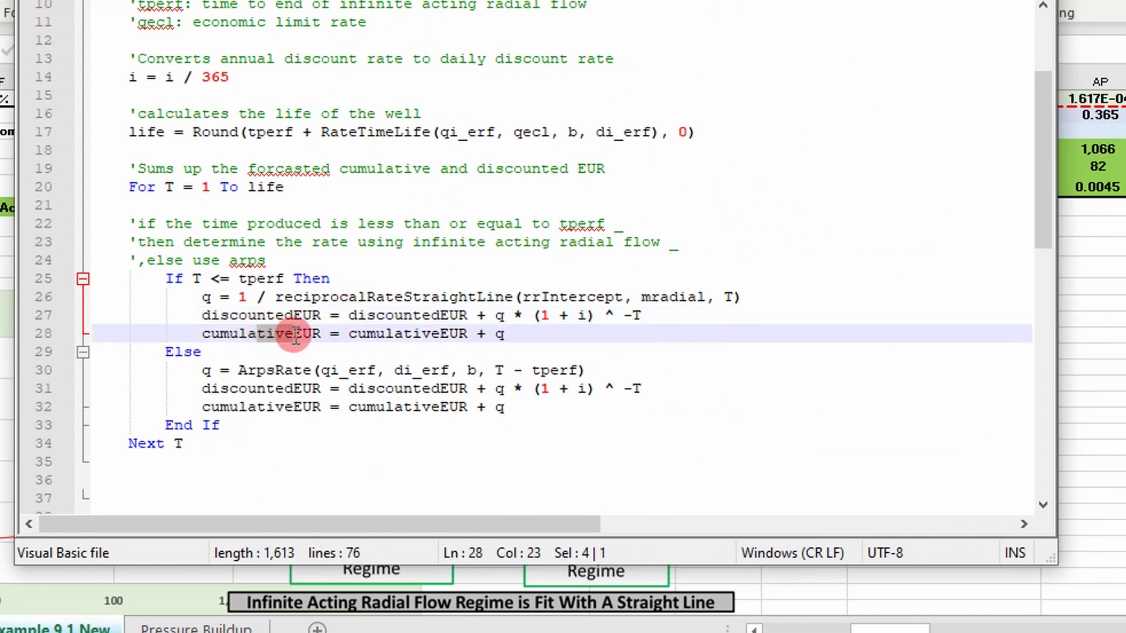
key("shift+Right")
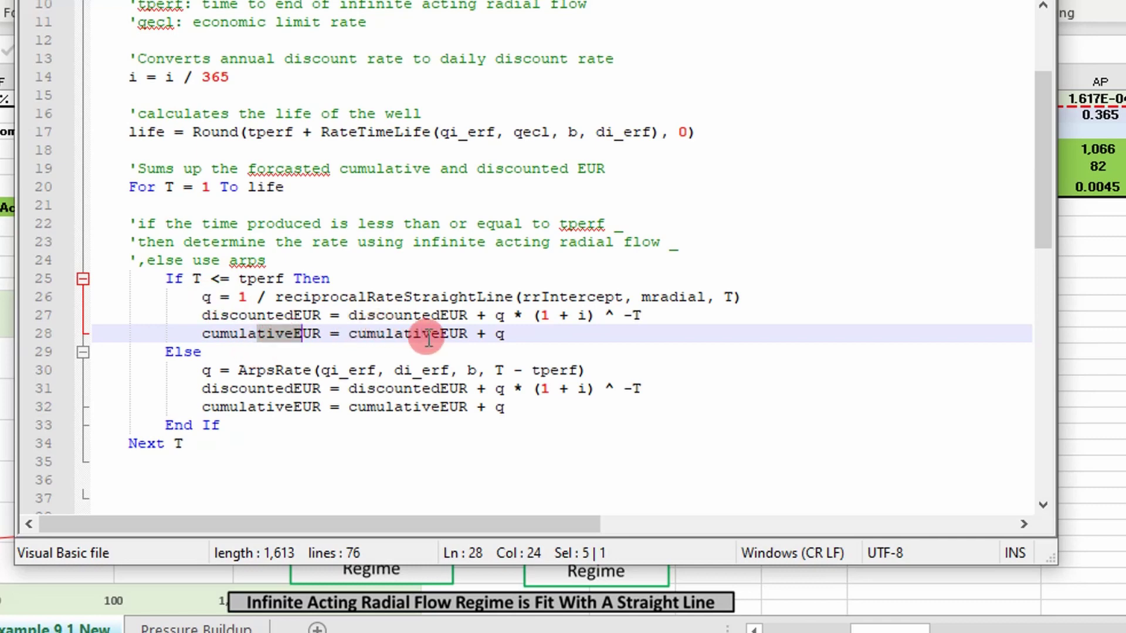
left_click(496, 335)
left_click(520, 336)
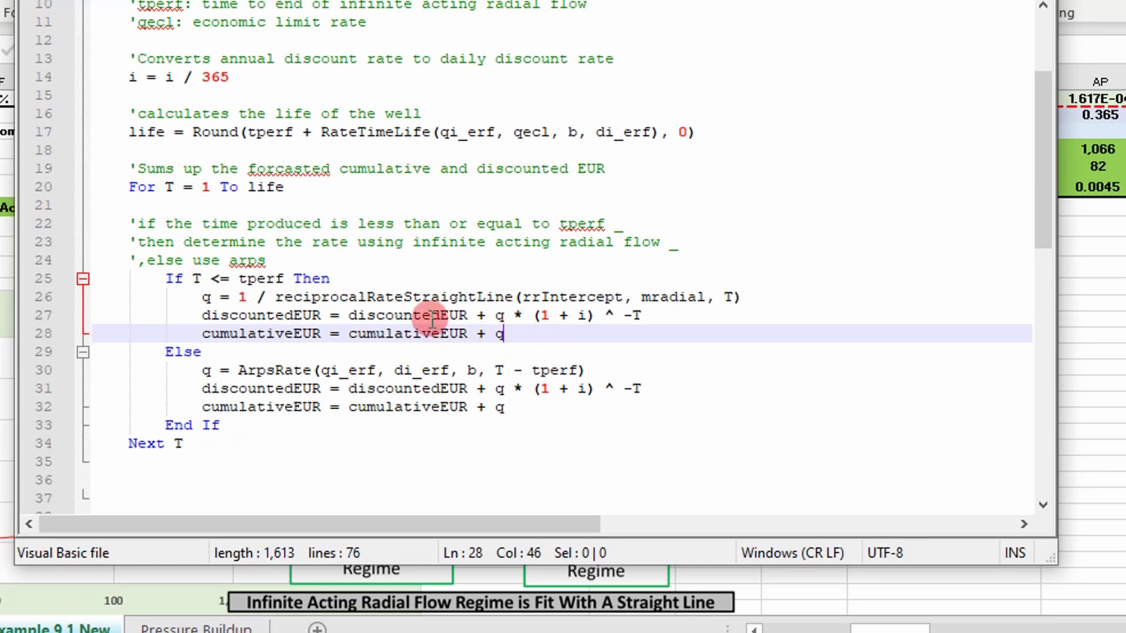
left_click(311, 423)
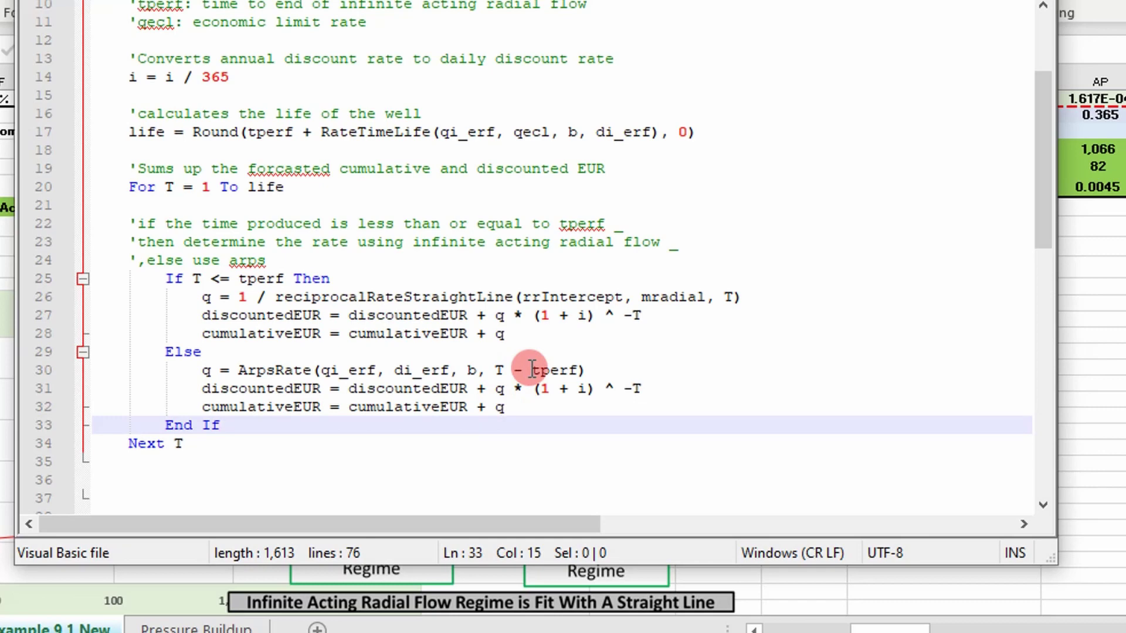
left_click(243, 375)
left_click_drag(243, 375, 330, 373)
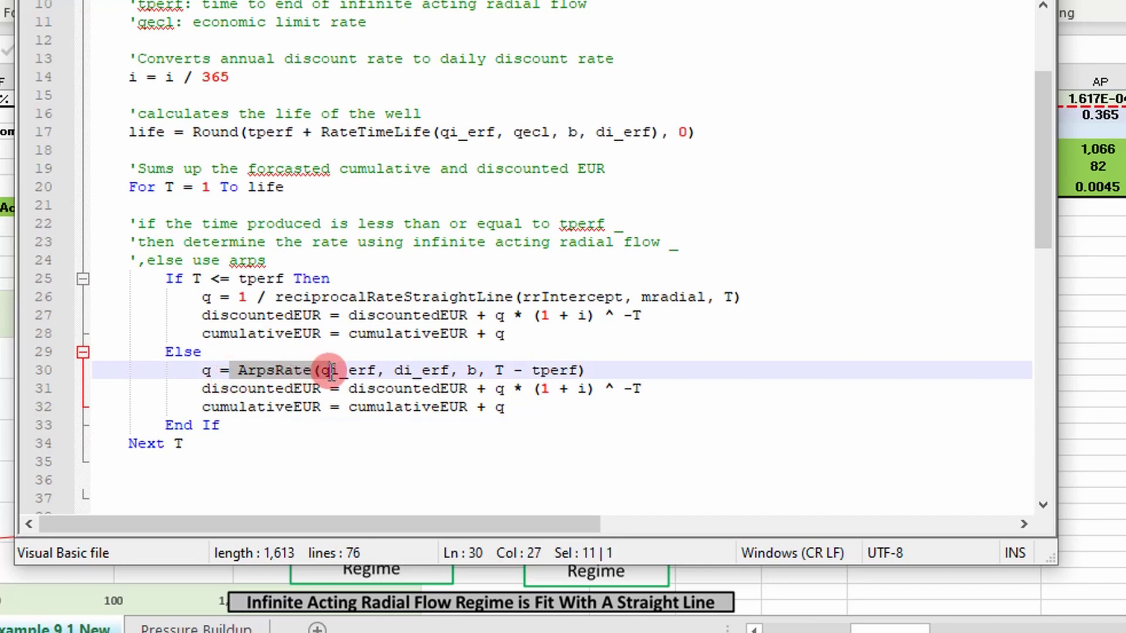
left_click(496, 371)
left_click(413, 407)
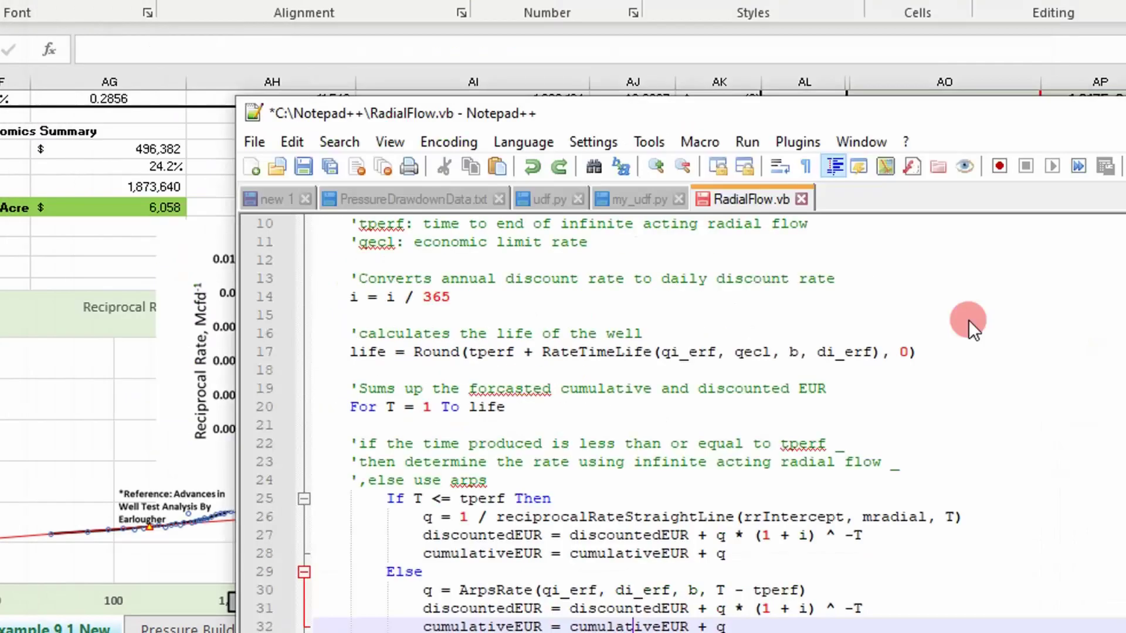
left_click_drag(721, 117, 1025, 476)
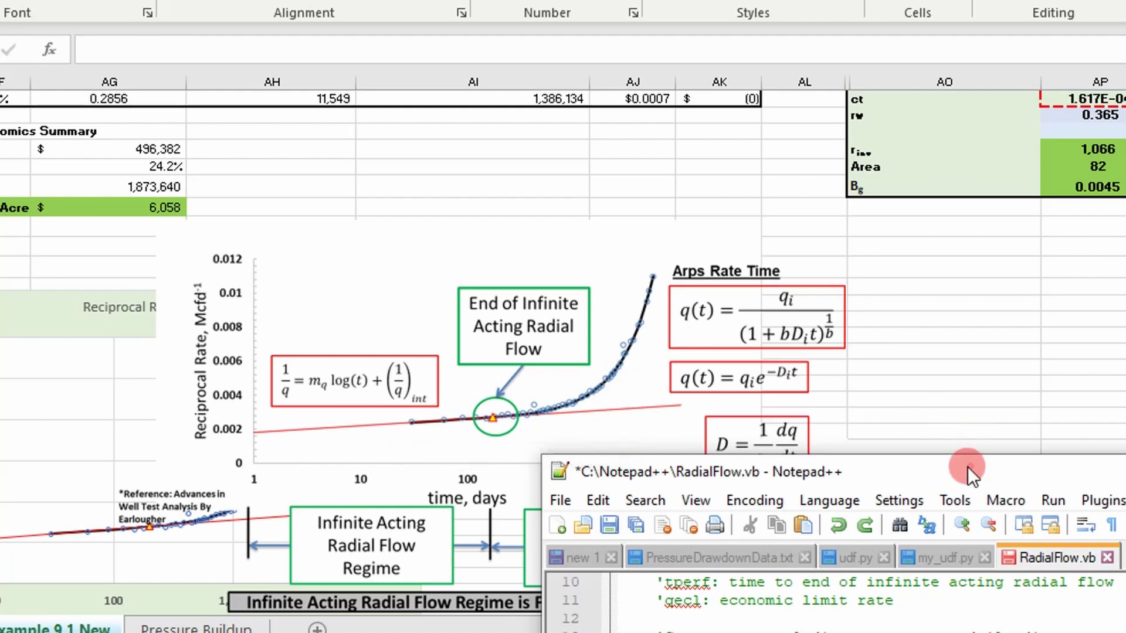
left_click_drag(967, 467, 443, 0)
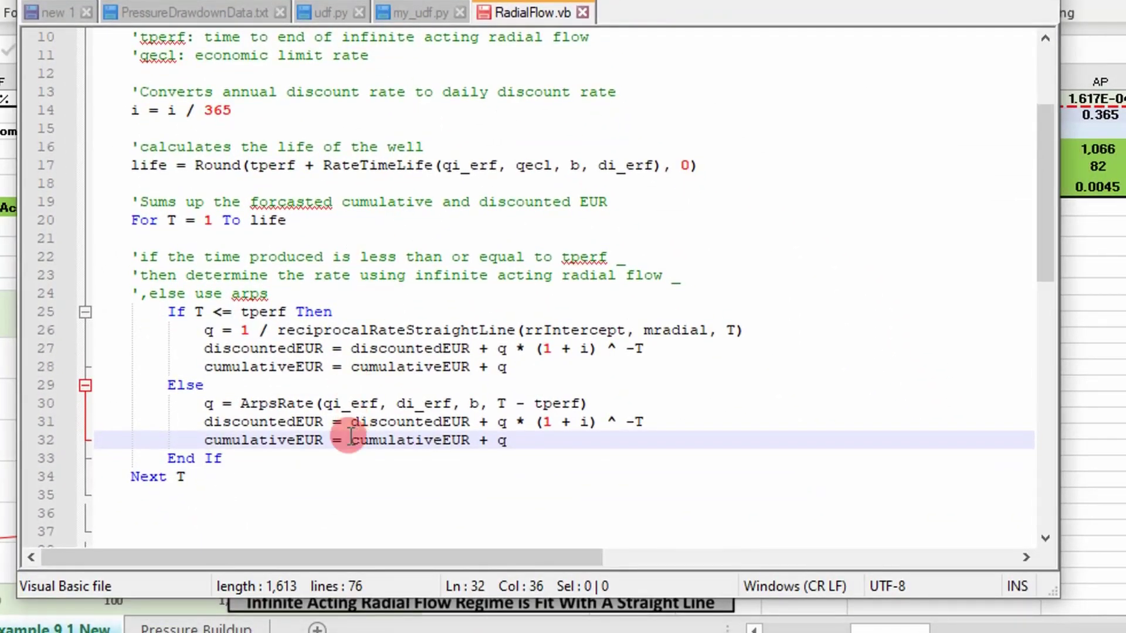
scroll(347, 449, "down", 1)
left_click(372, 437)
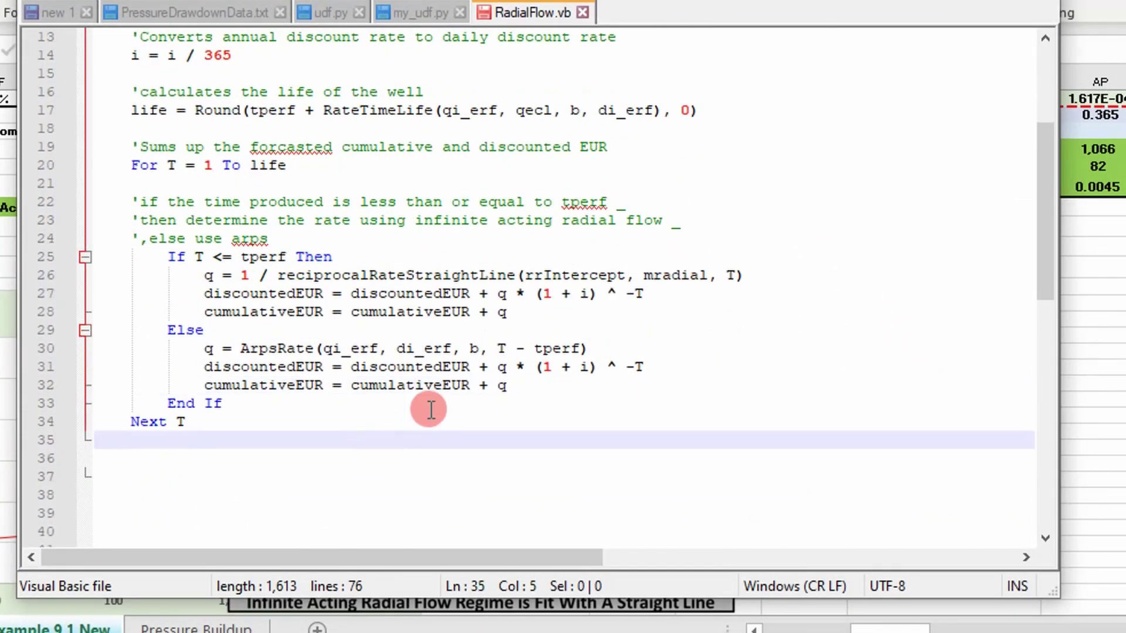
- Add the Dim ans(1 To 3) block, return line and End Function, then the RateTimeLife helper
type("Dim ans(1 To 3)     ans(1) = discountedEUR / cumulativeEUR     ans(2) = life     ans(3) = cumulativeEUR")
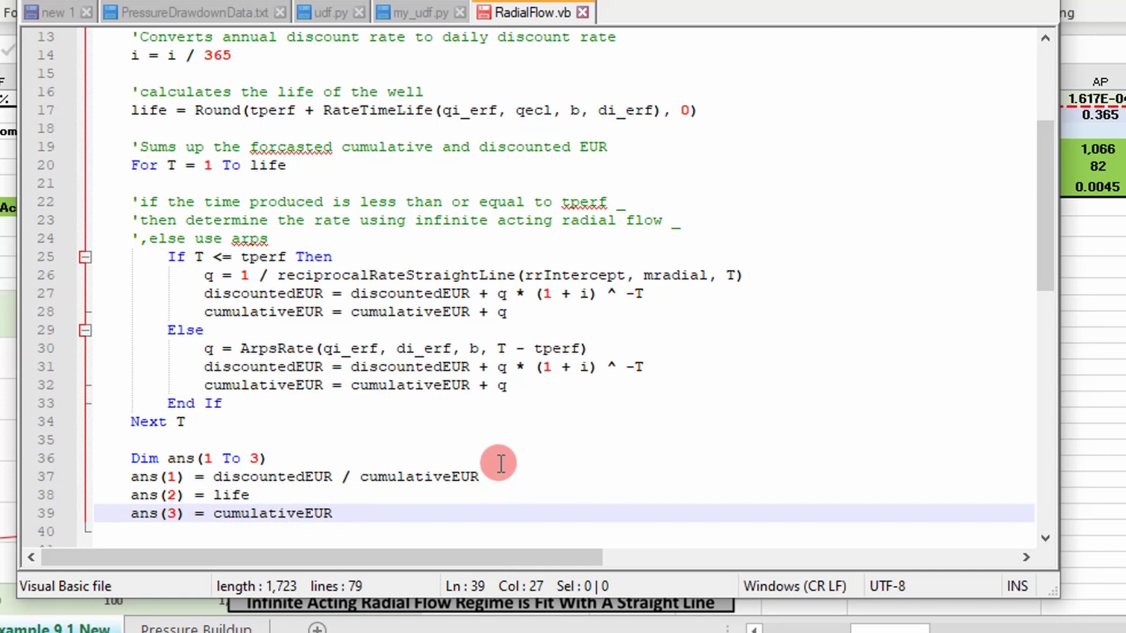
type("'returns the discounted EUR EURDiscountFactorRadialFlow = ans")
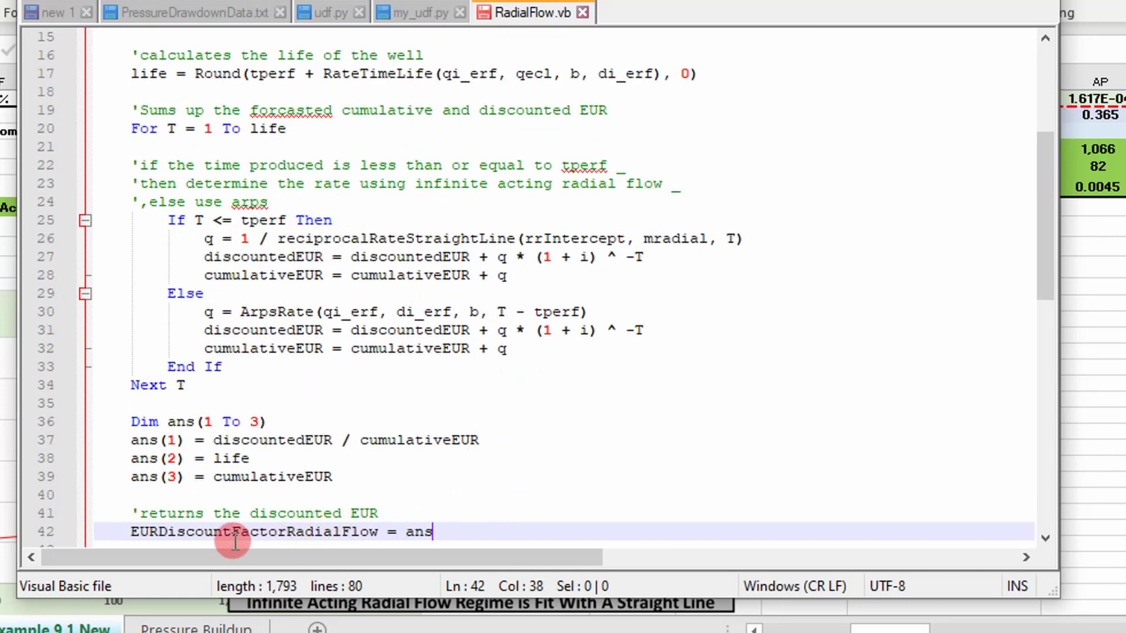
type("End Function")
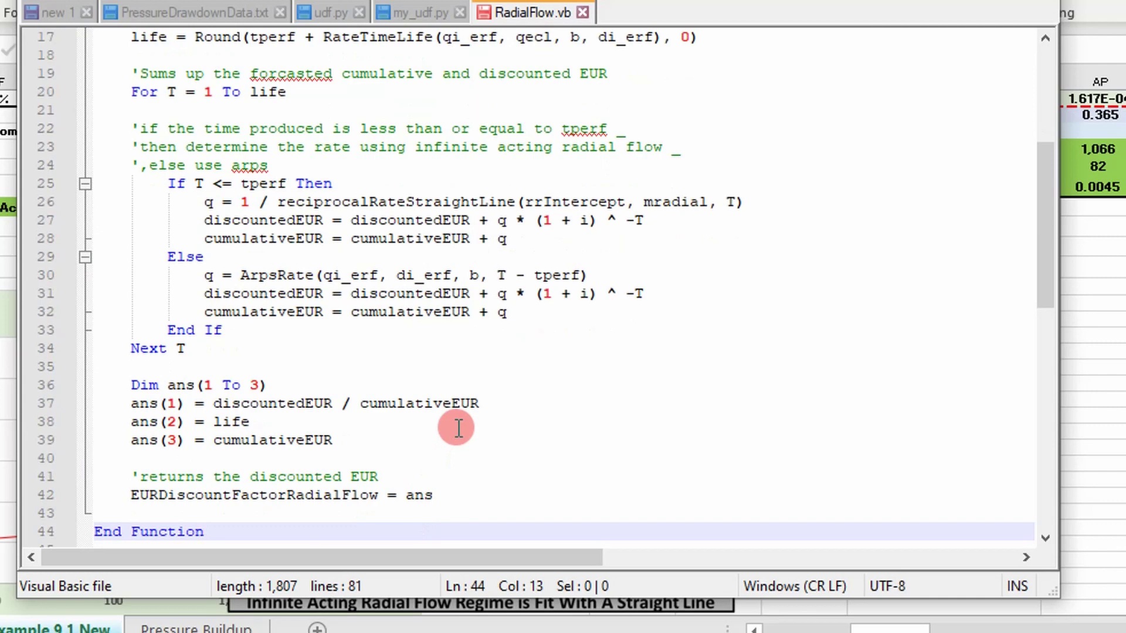
key("ctrl+v")
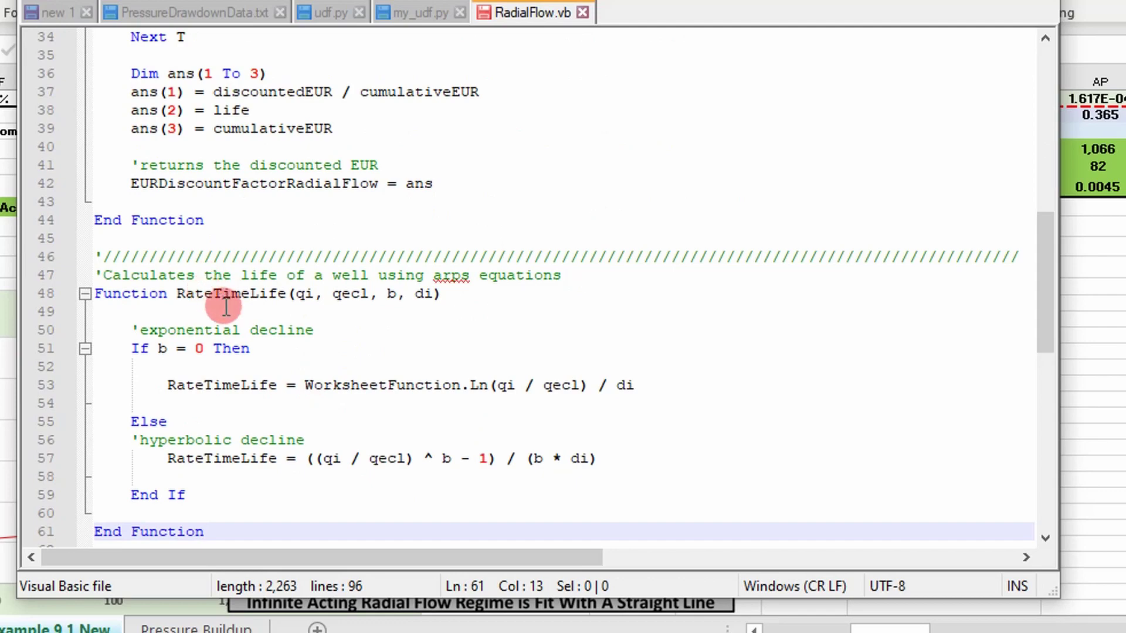
- Insert the reciprocalRateStraightLine function below RateTimeLife's End Function
scroll(409, 288, "up", 10)
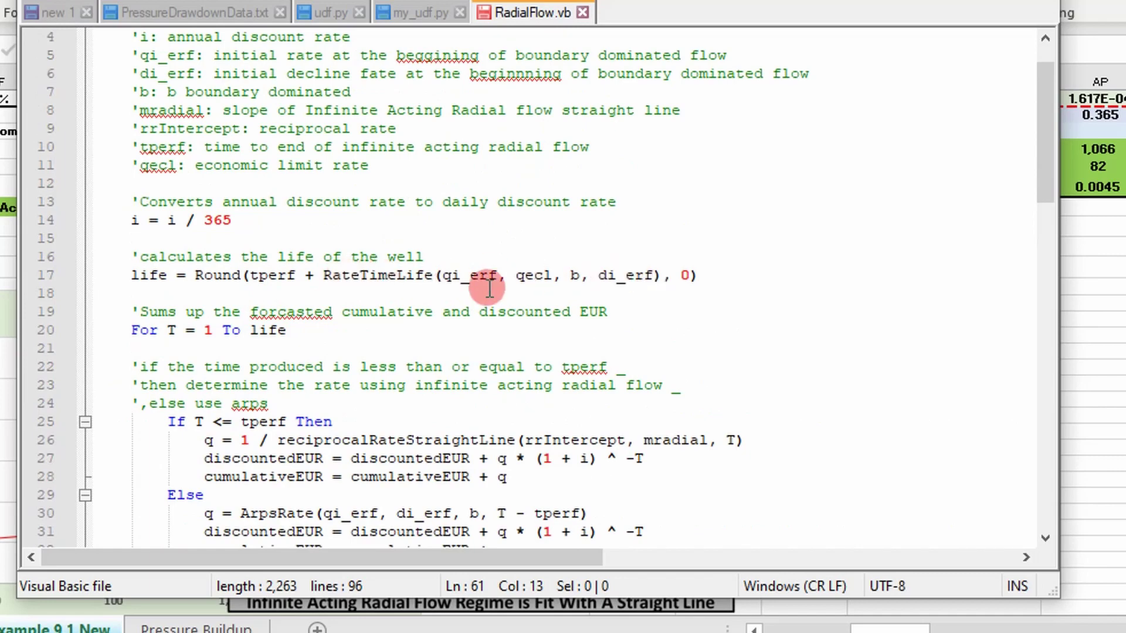
scroll(397, 372, "down", 9)
scroll(348, 383, "down", 2)
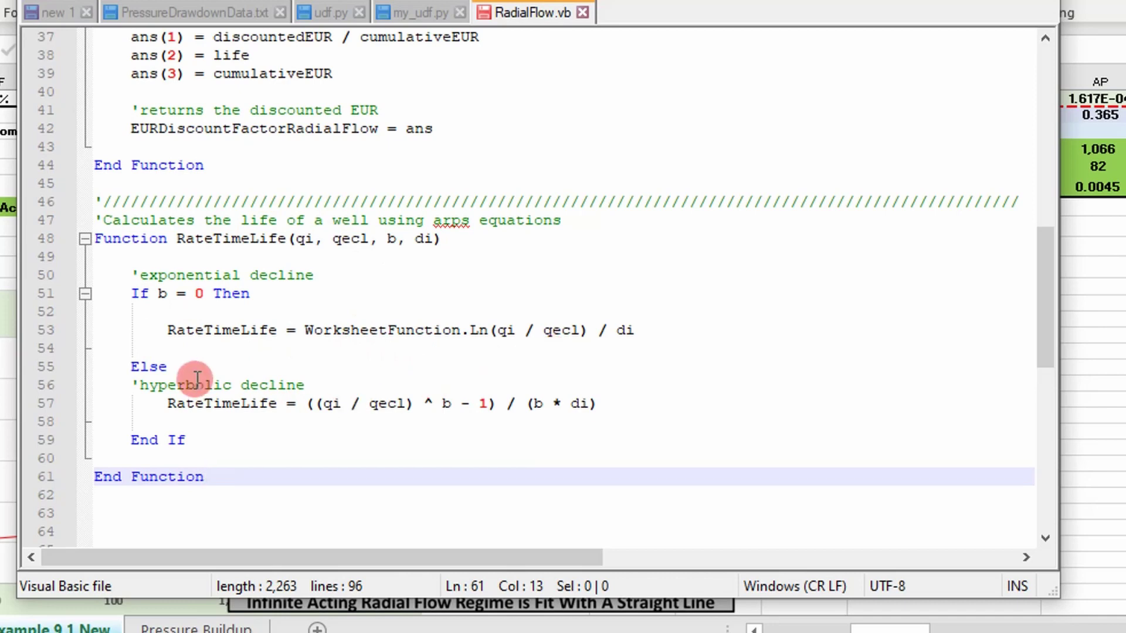
left_click(240, 484)
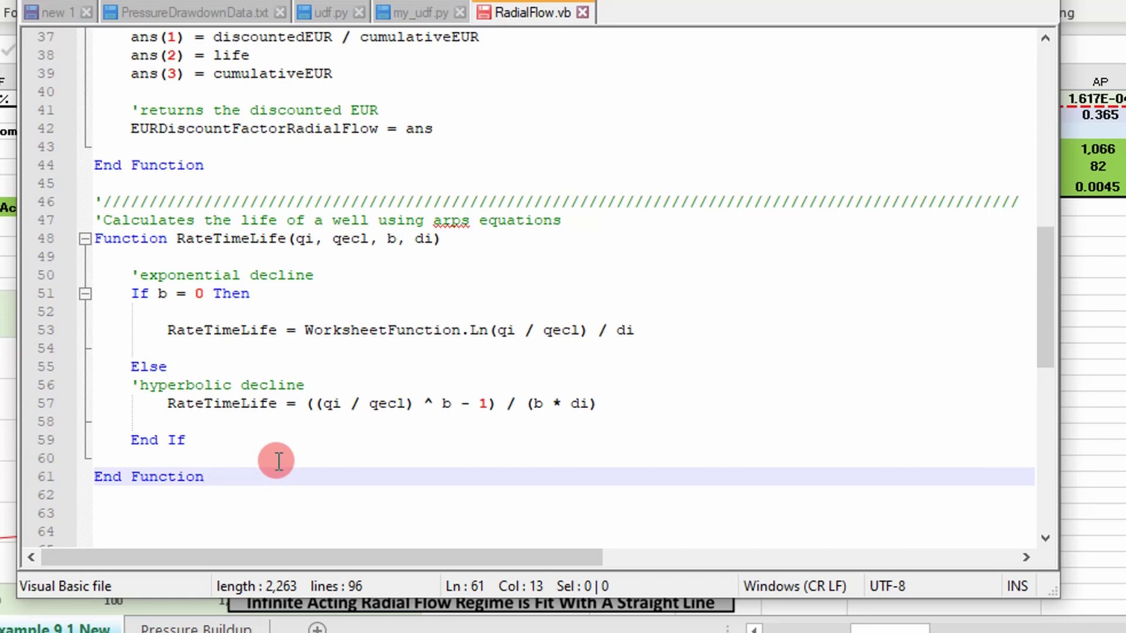
key("ctrl+v")
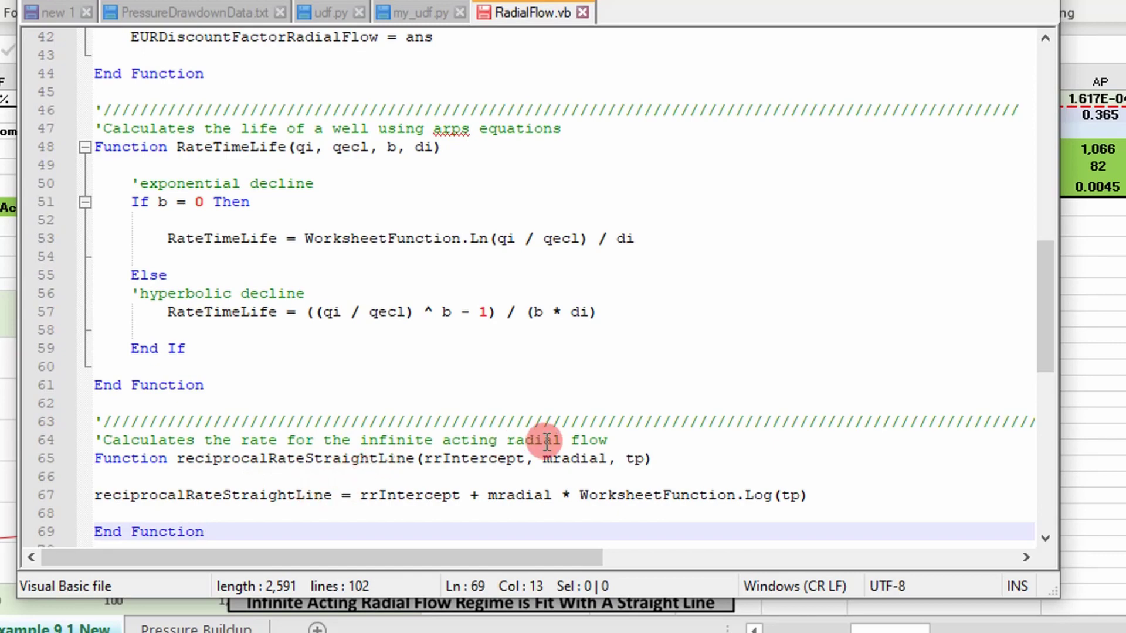
- Paste the ArpsRate function after reciprocalRateStraightLine
scroll(528, 437, "up", 8)
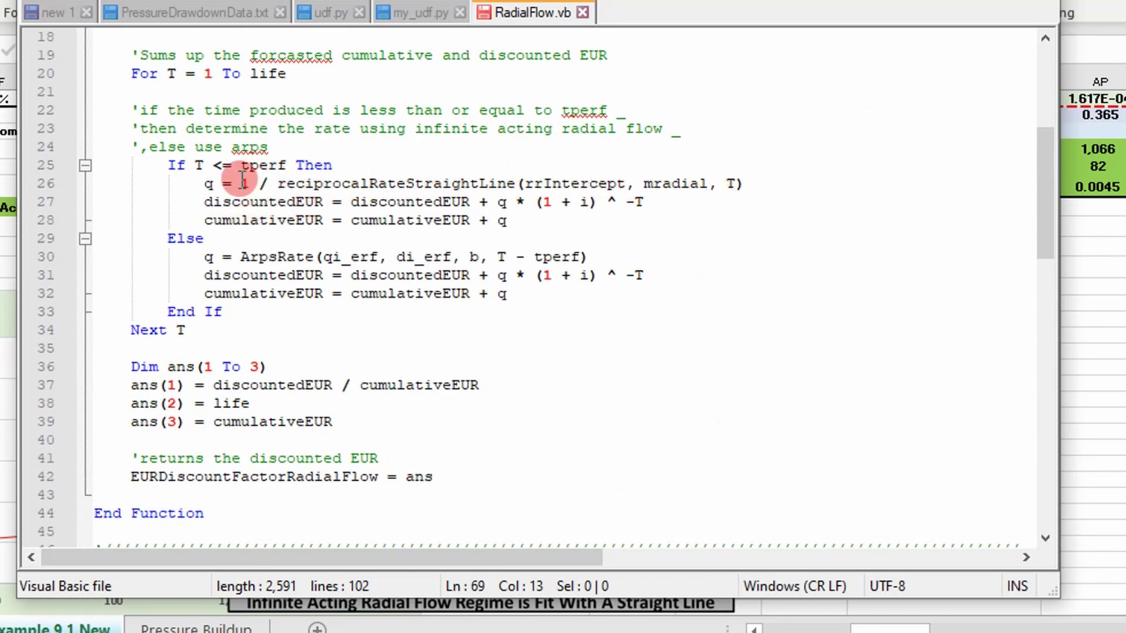
scroll(323, 181, "down", 11)
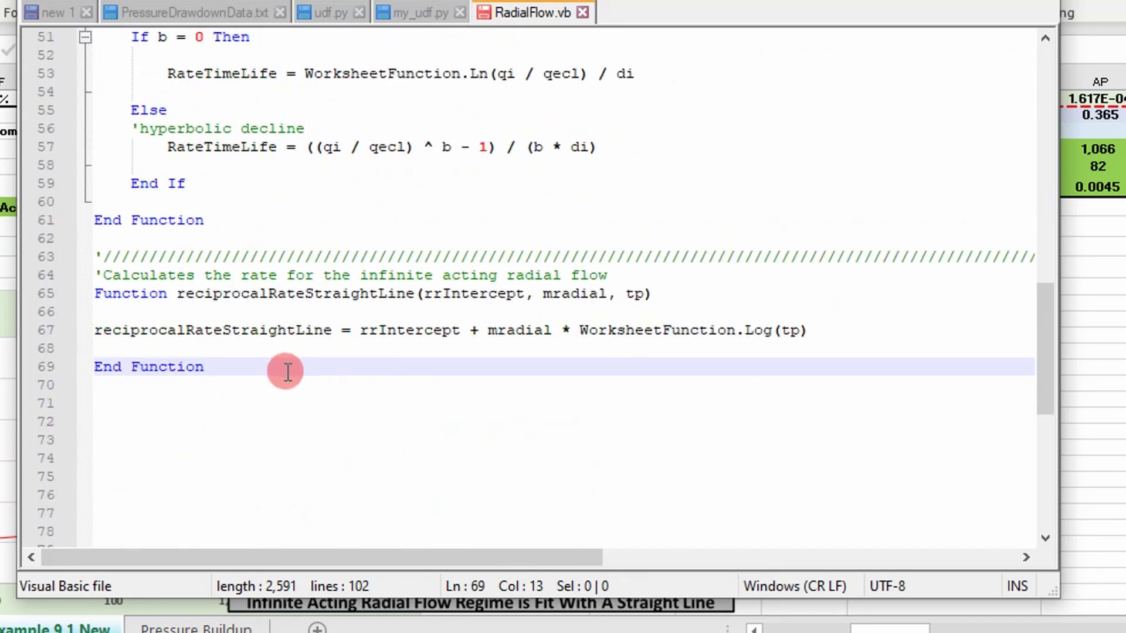
key("ctrl+v")
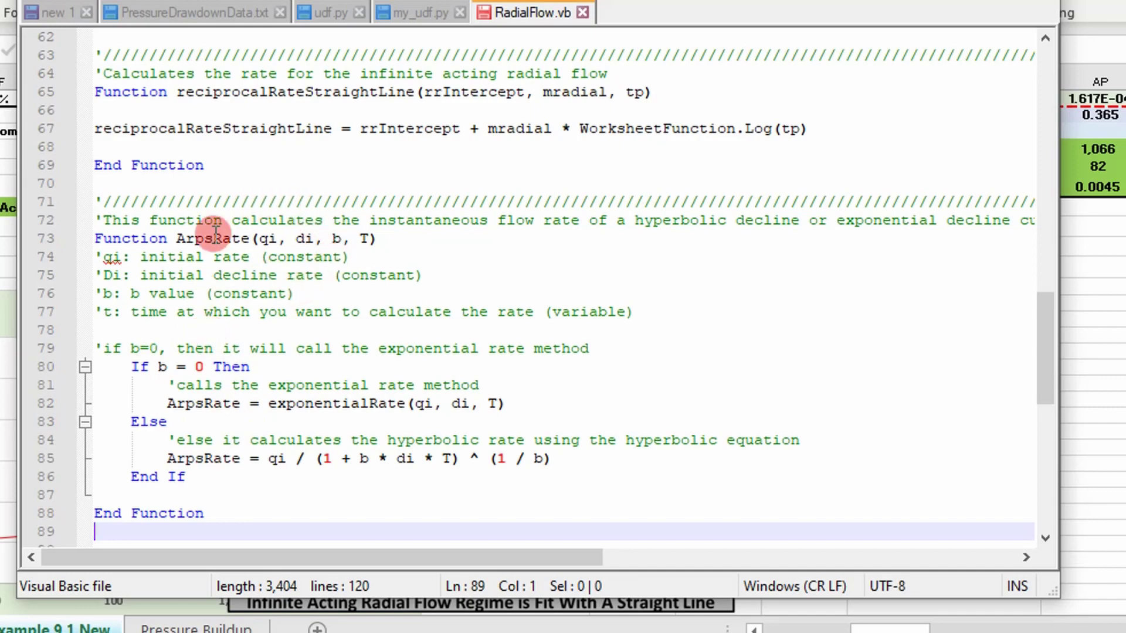
- Review the code, undo the last edit, and put the cursor on RateTimeLife's blank line
scroll(252, 364, "up", 11)
scroll(270, 417, "up", 3)
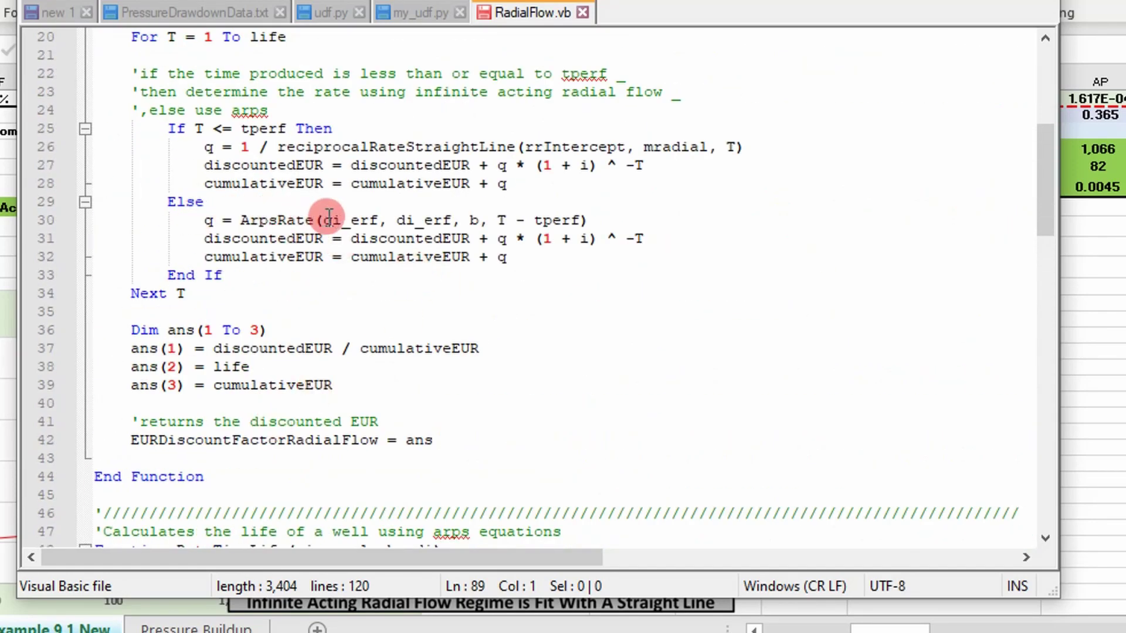
scroll(251, 322, "down", 9)
scroll(278, 356, "down", 7)
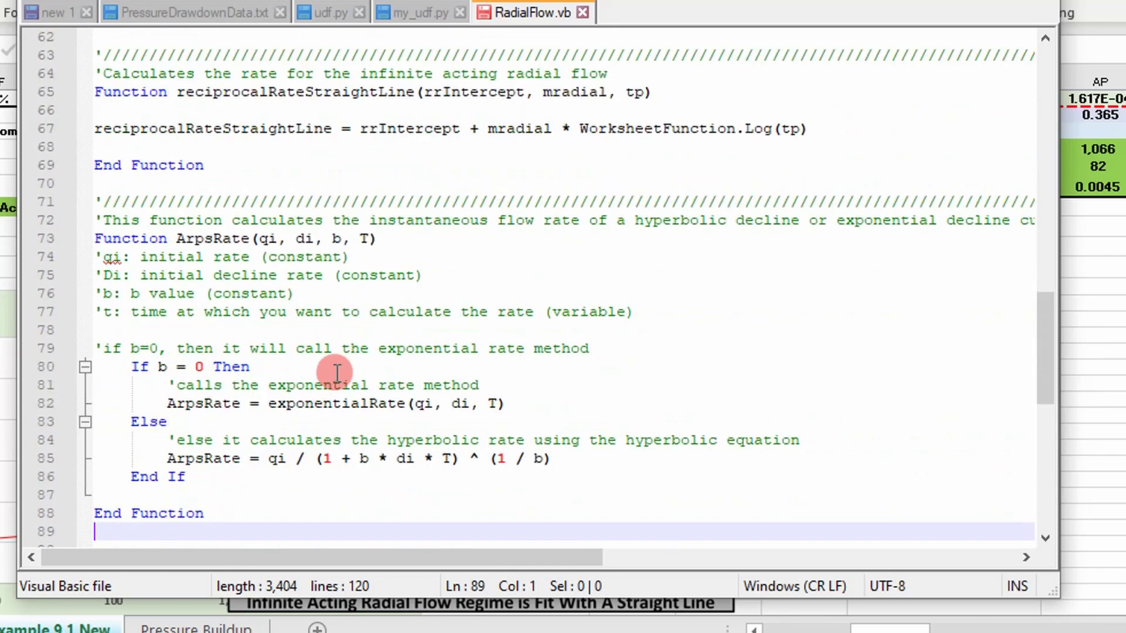
key("ctrl+z")
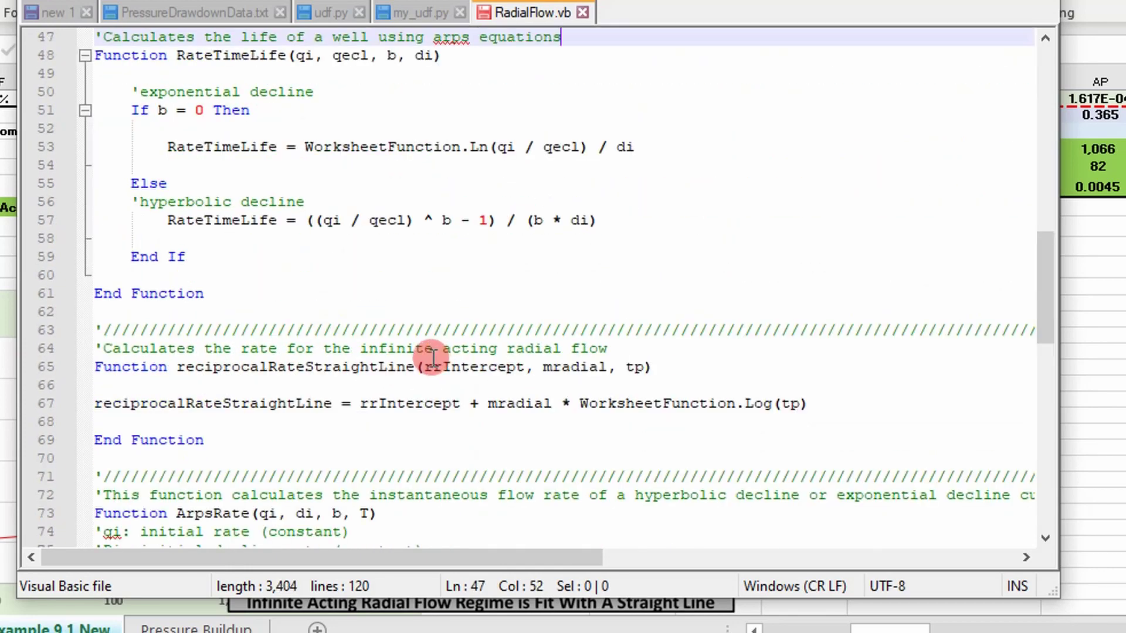
left_click(519, 75)
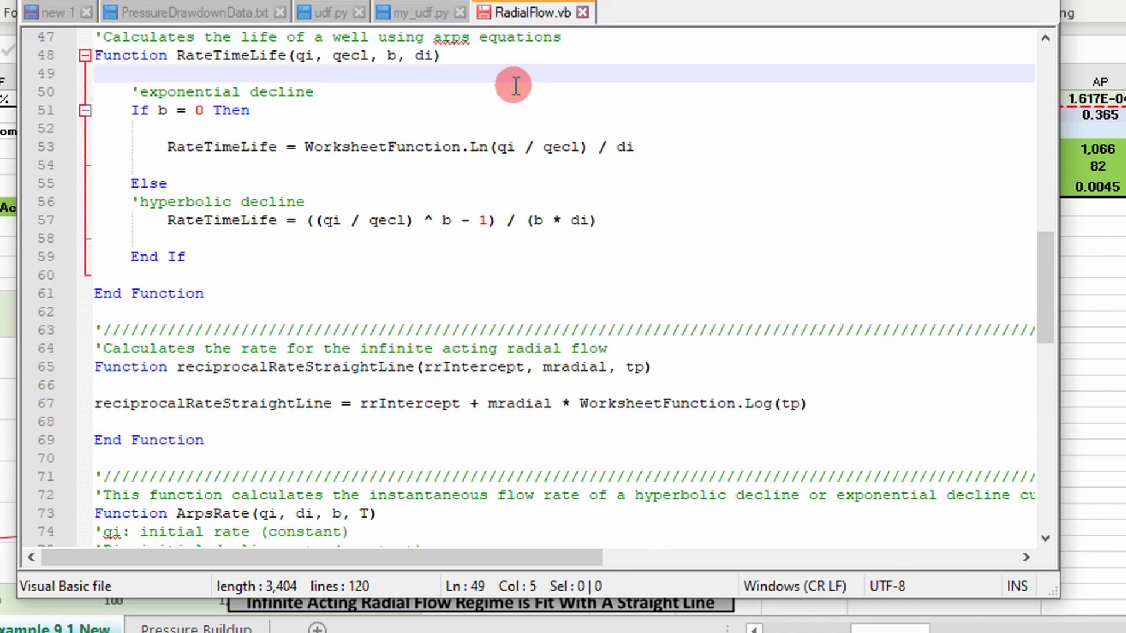
scroll(375, 439, "up", 7)
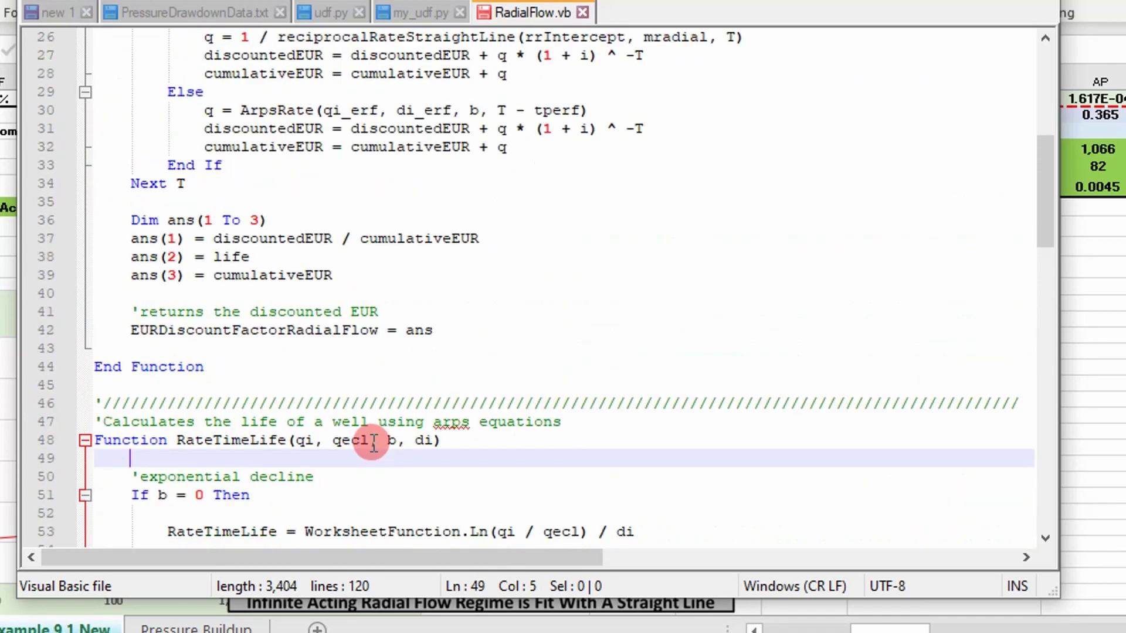
scroll(373, 441, "up", 4)
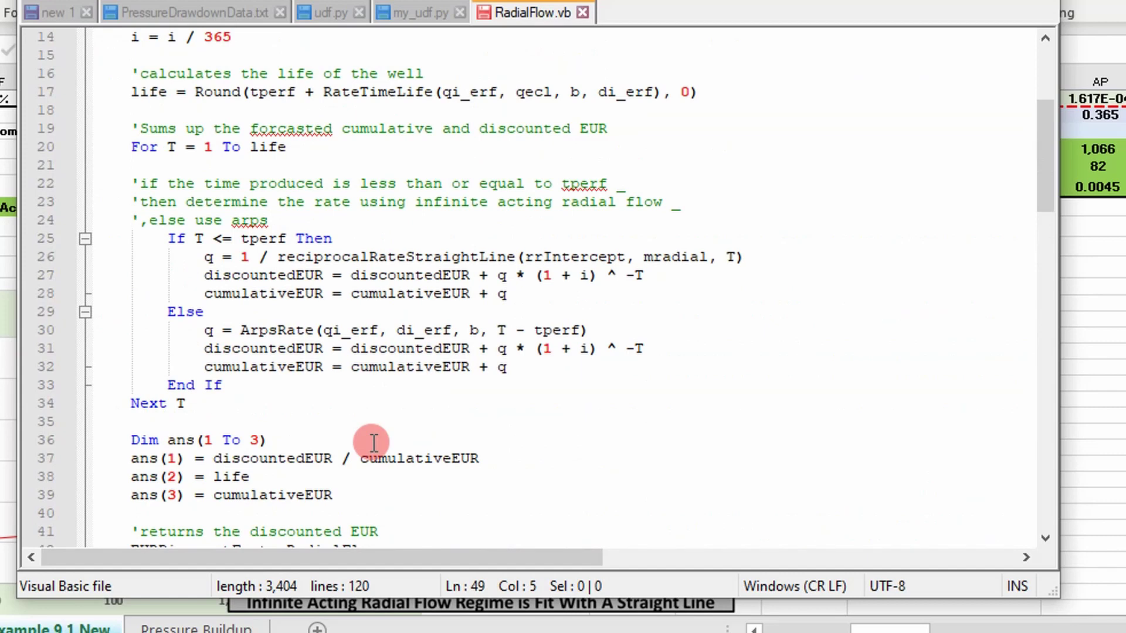